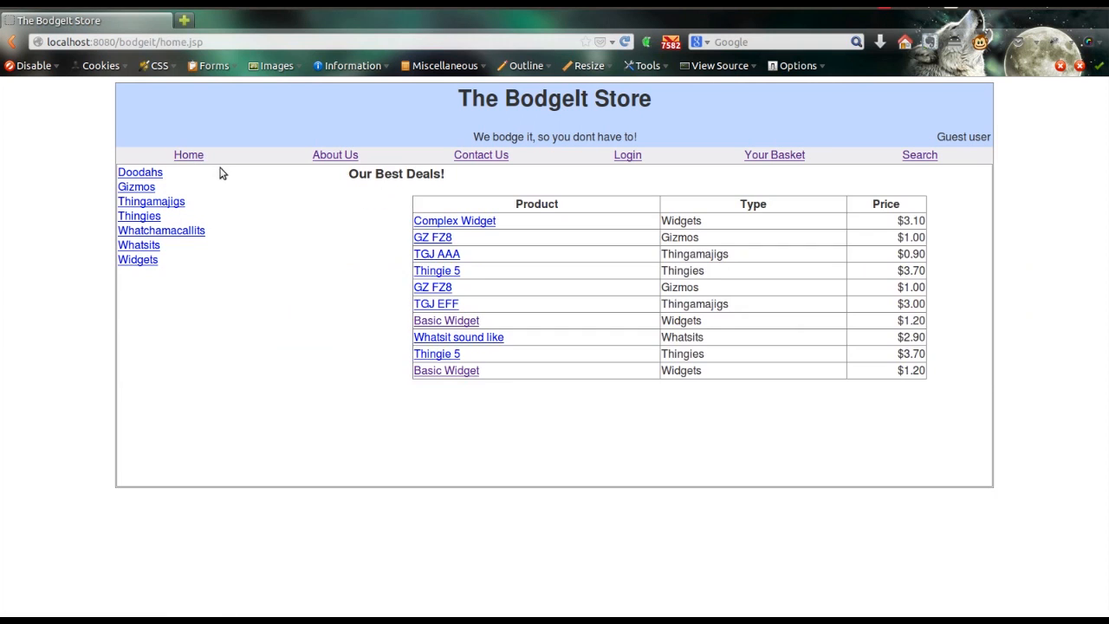
Step: Browse the BodgeIt Store's Contact Us and About Us pages, then bring OWASP ZAP forward
{"action": "left_click", "coordinate": [494, 154]}
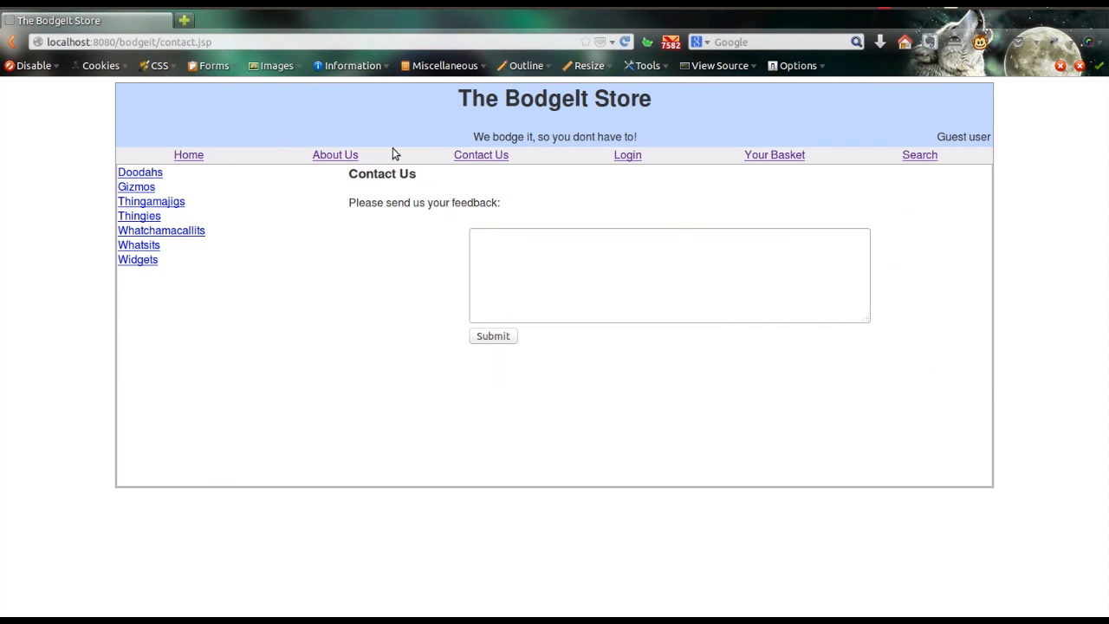
{"action": "left_click", "coordinate": [322, 155]}
{"action": "key", "text": "alt+Tab"}
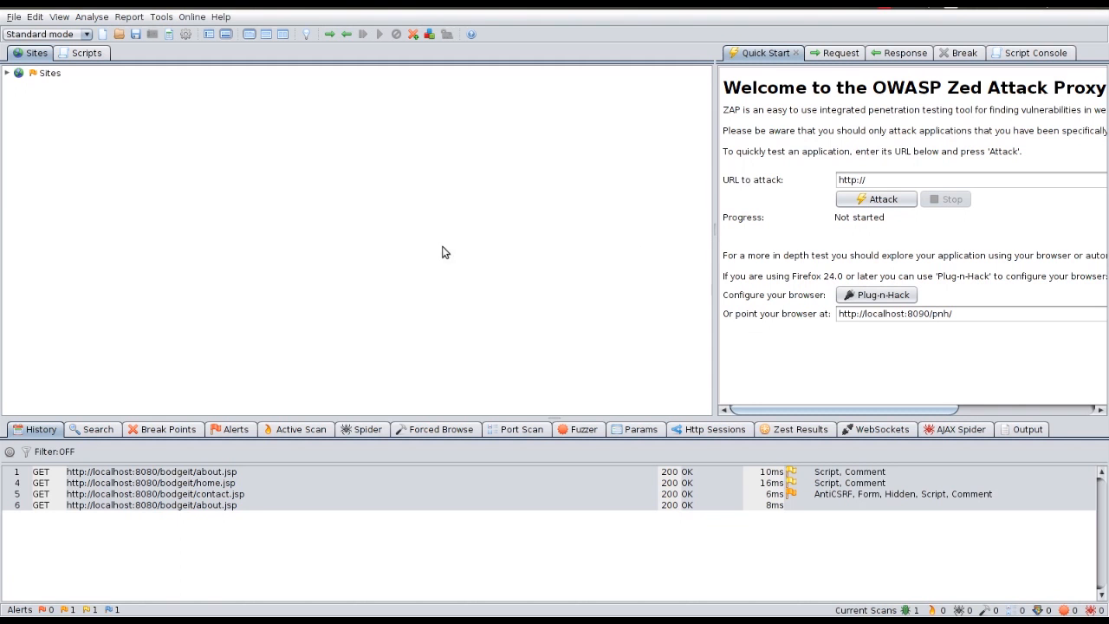
Step: Expand the Sites tree to bodgeit's visited pages and bring up the localhost:8080 site's actions
{"action": "left_click", "coordinate": [8, 75]}
{"action": "left_click", "coordinate": [17, 85]}
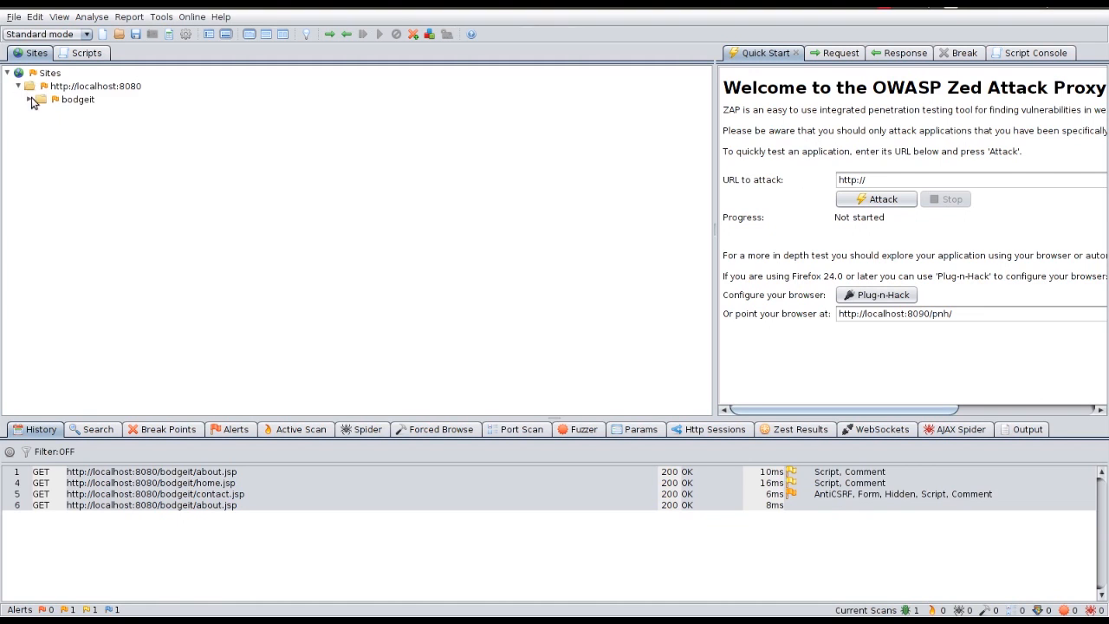
{"action": "left_click", "coordinate": [30, 99]}
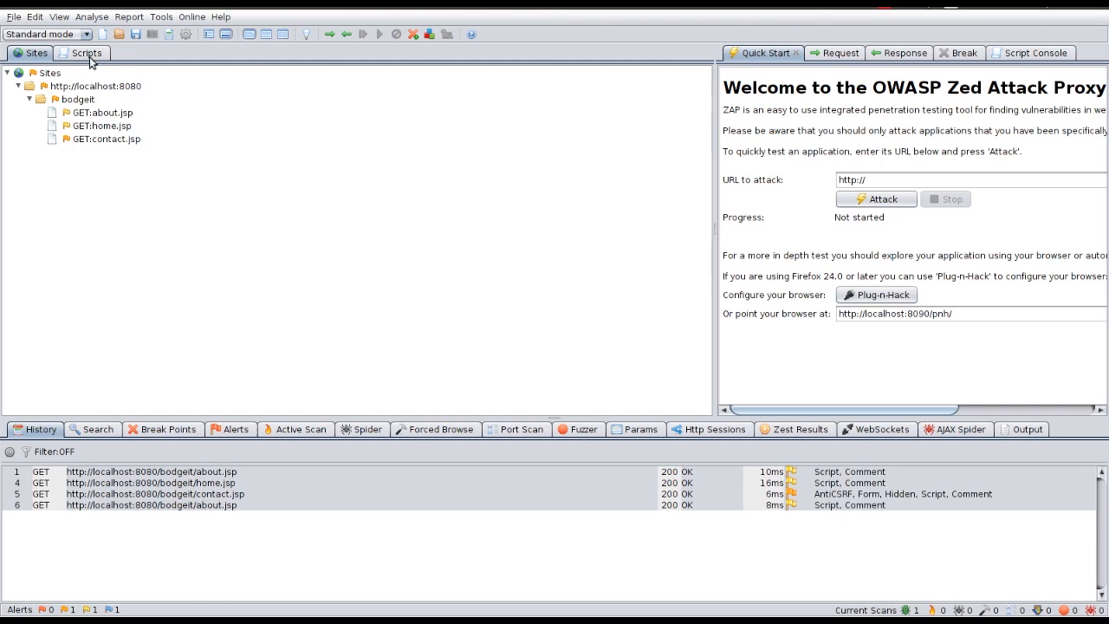
{"action": "right_click", "coordinate": [72, 88]}
Step: Include the localhost:8080 site in context 1 and confirm its include regex
{"action": "mouse_move", "coordinate": [135, 97]}
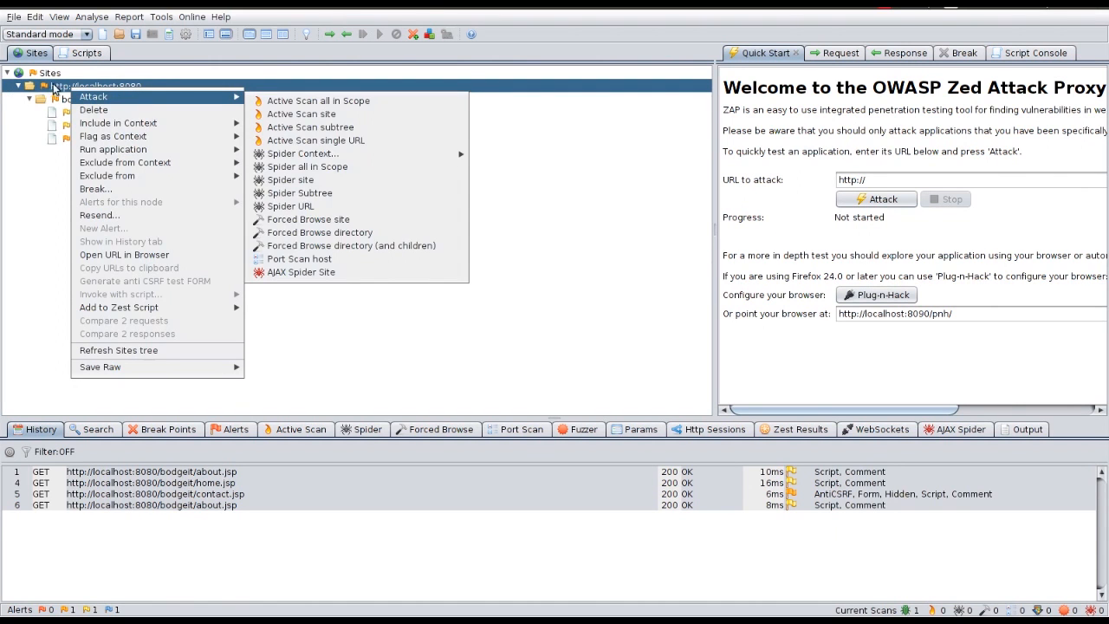
{"action": "mouse_move", "coordinate": [193, 125]}
{"action": "left_click", "coordinate": [291, 132]}
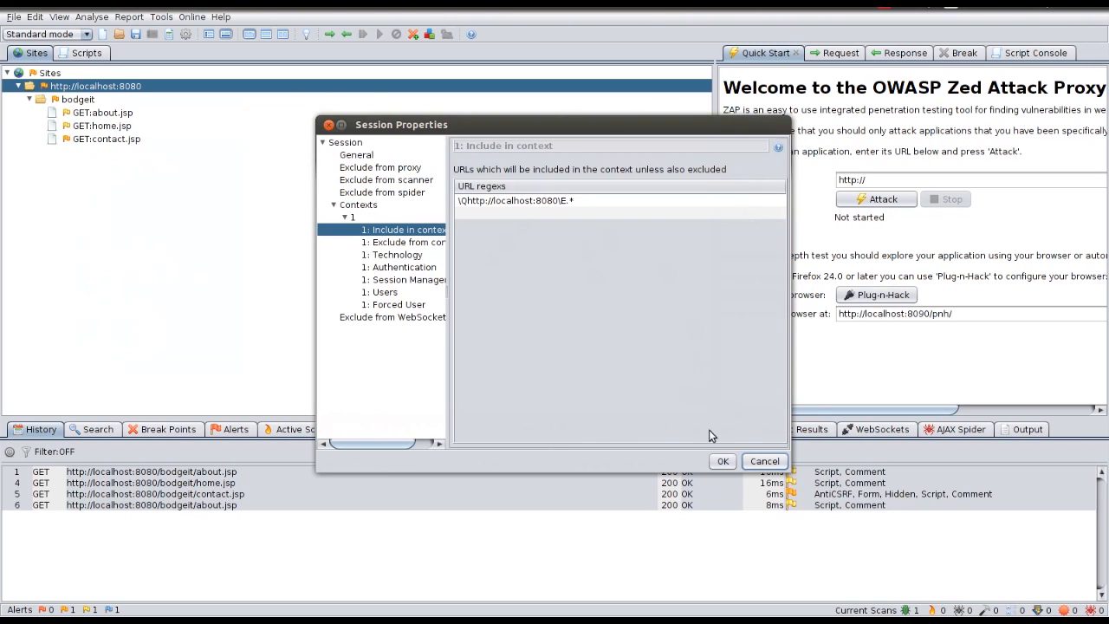
{"action": "left_click", "coordinate": [724, 461]}
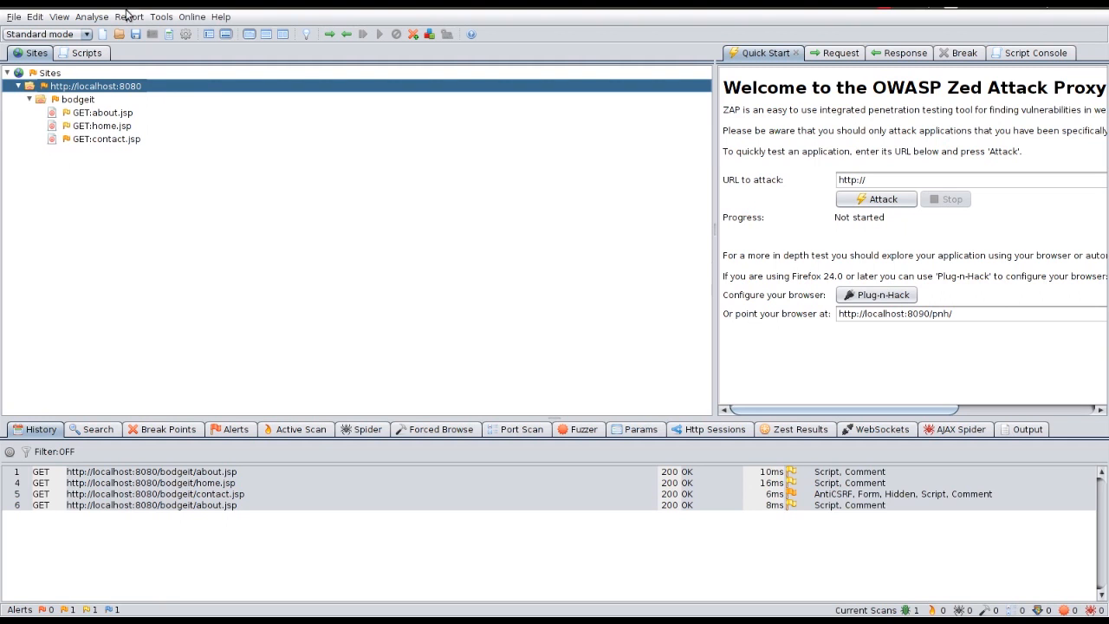
Step: Review context 1's Technology, Authentication, Session Management, Forced User and Users pages in Session Properties
{"action": "left_click", "coordinate": [168, 34]}
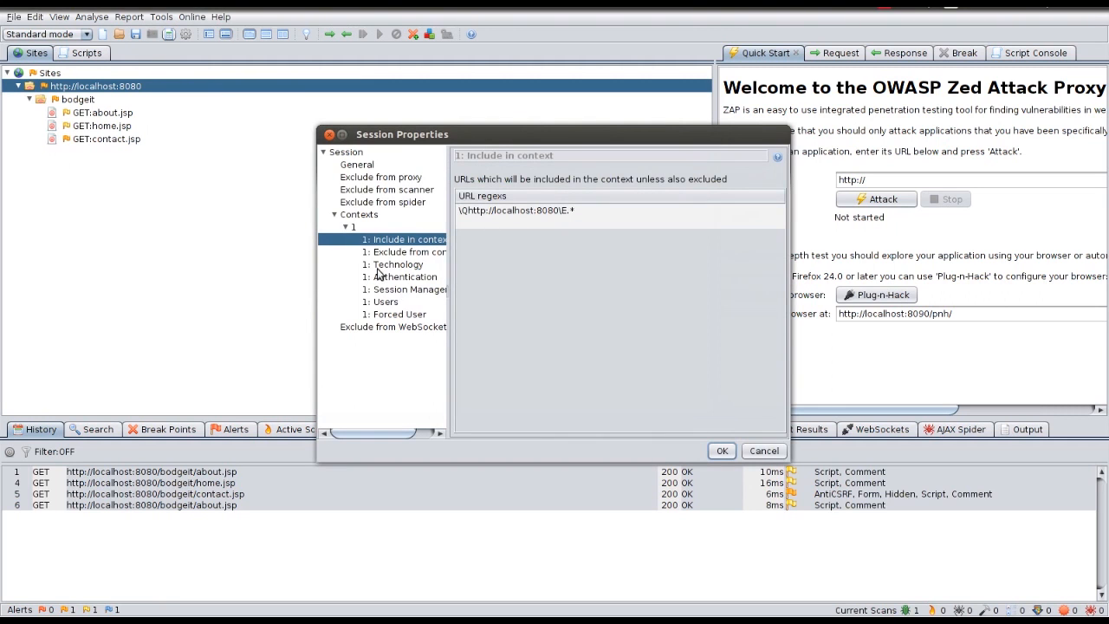
{"action": "left_click", "coordinate": [345, 228]}
{"action": "left_click", "coordinate": [346, 228]}
{"action": "left_click", "coordinate": [414, 266]}
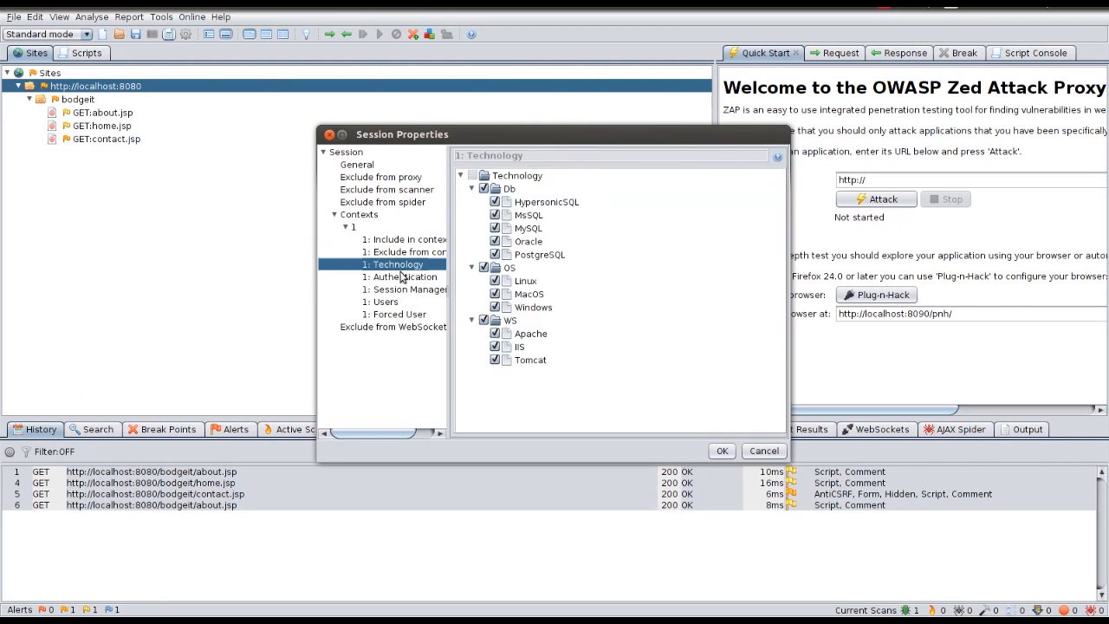
{"action": "left_click", "coordinate": [401, 276]}
{"action": "left_click", "coordinate": [409, 291]}
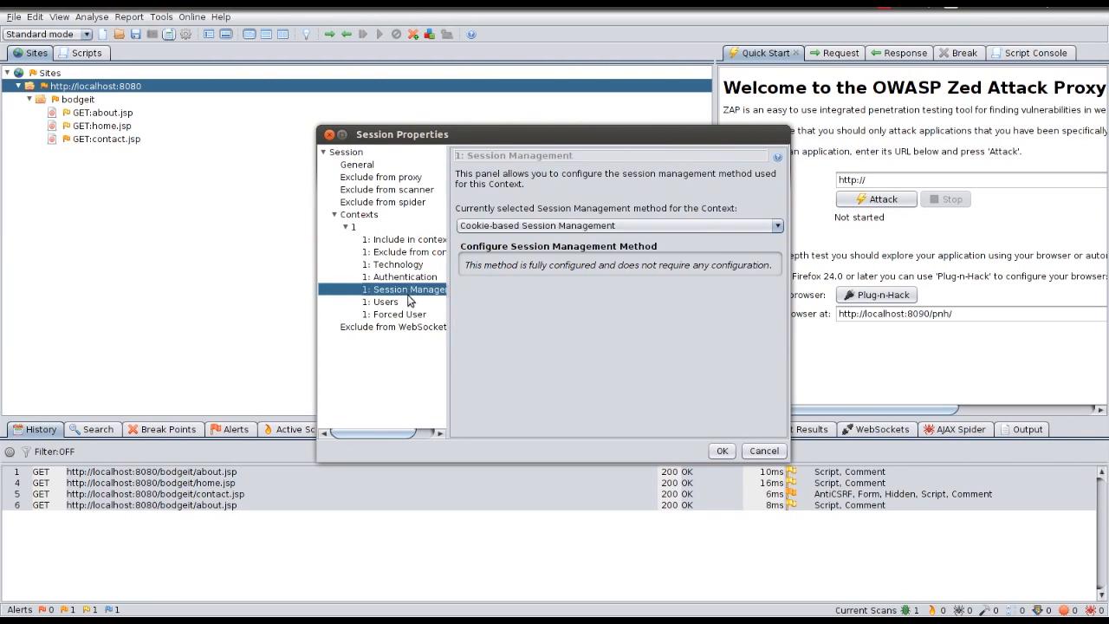
{"action": "left_click", "coordinate": [394, 313]}
{"action": "left_click", "coordinate": [390, 303]}
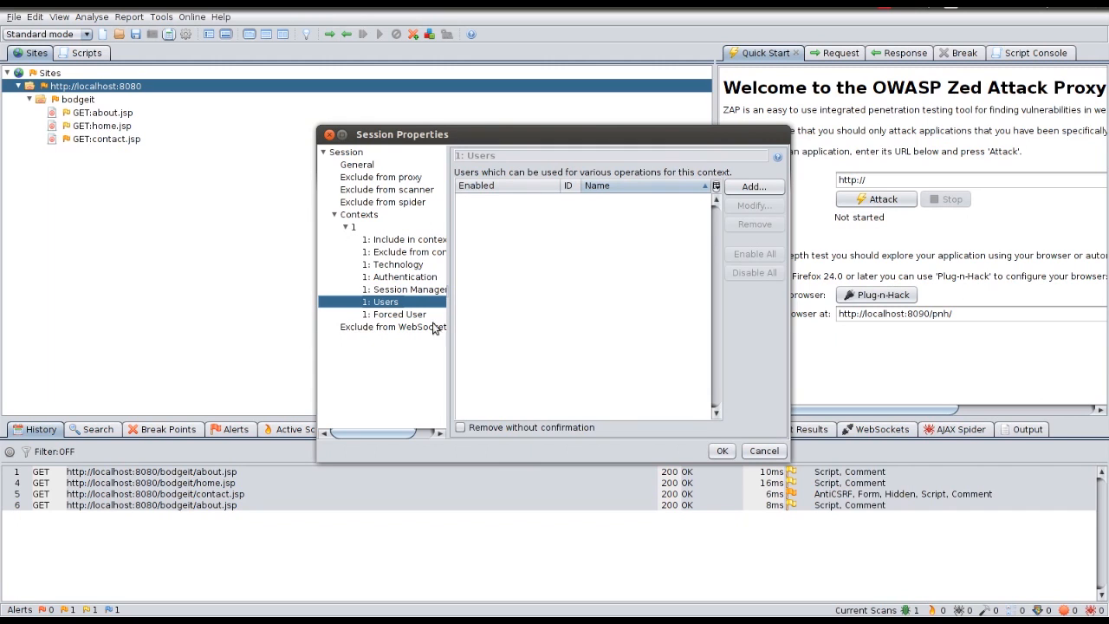
{"action": "left_click", "coordinate": [416, 279]}
{"action": "left_click", "coordinate": [383, 303]}
{"action": "left_click", "coordinate": [762, 451]}
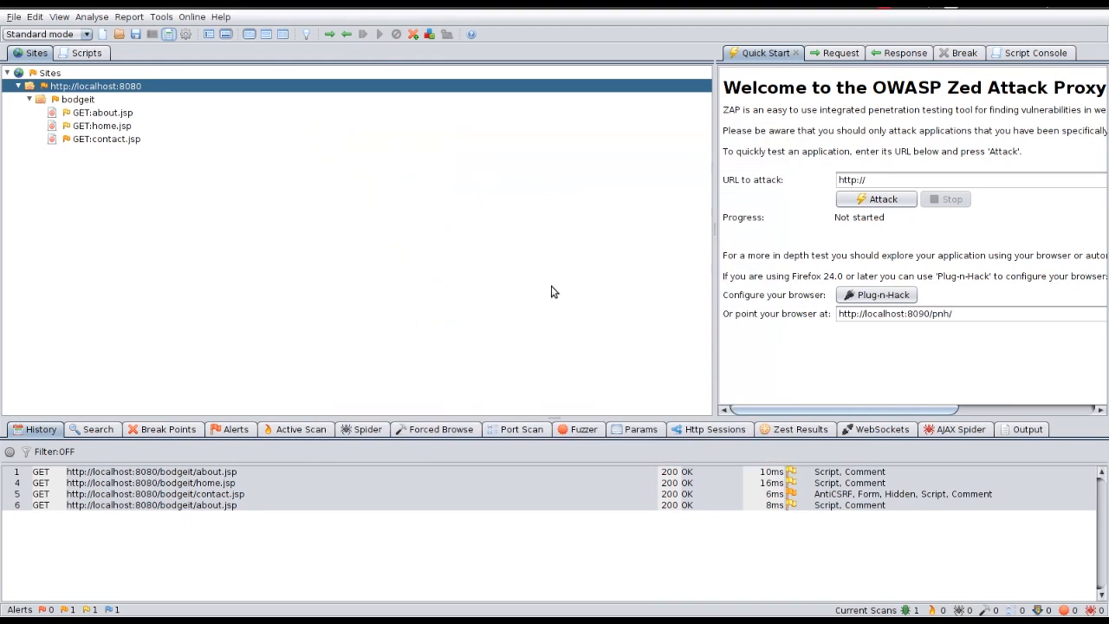
{"action": "key", "text": "alt+Tab"}
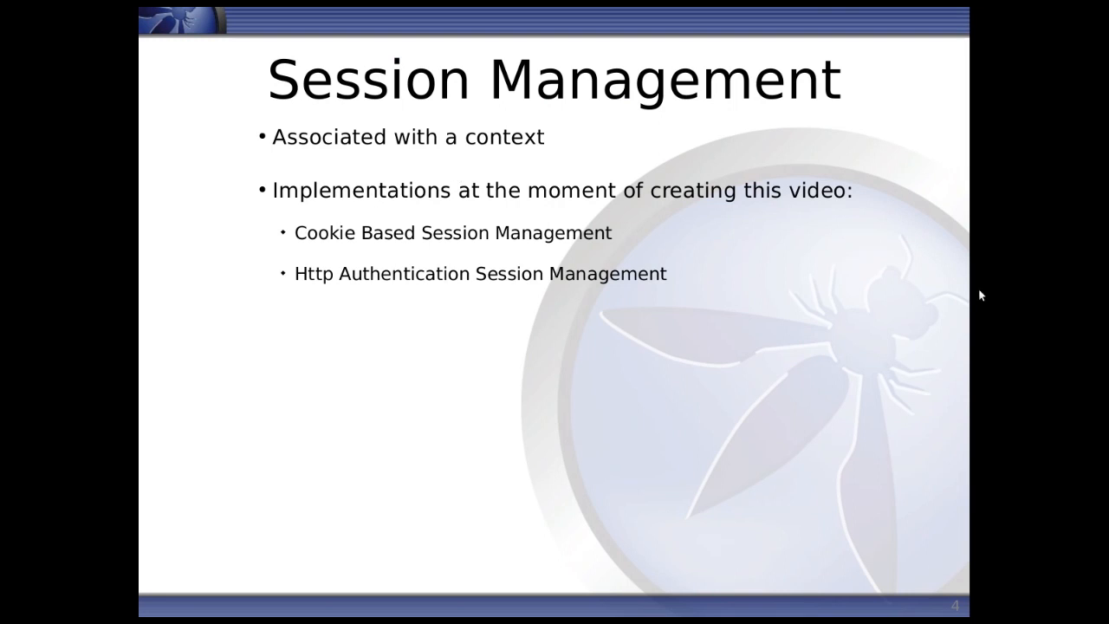
{"action": "key", "text": "alt+Tab"}
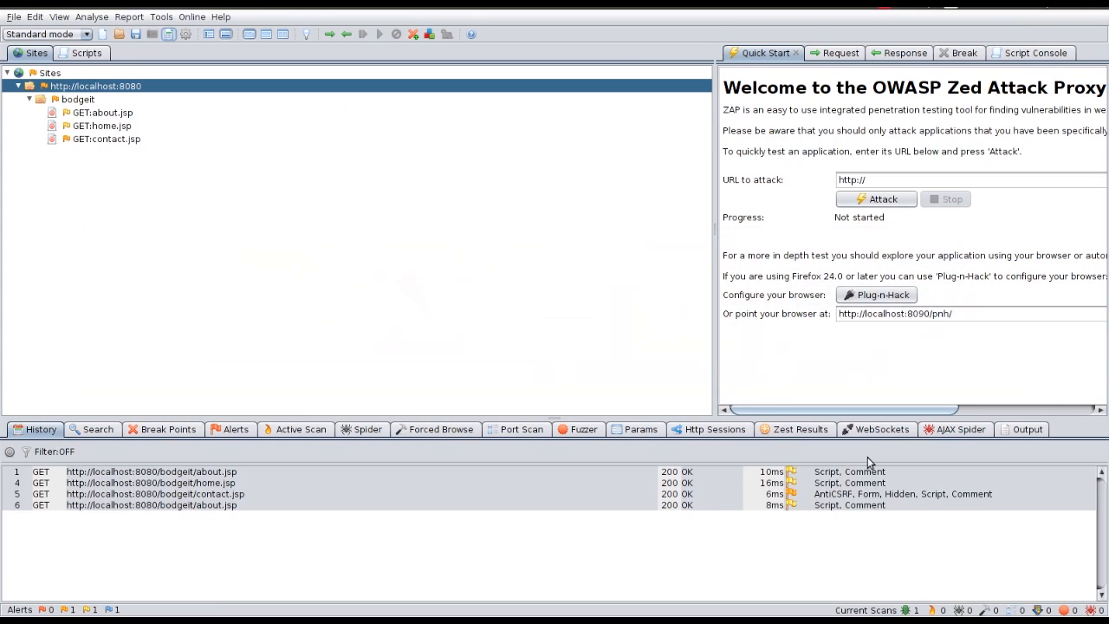
Step: Open Session Properties on context 1's session management, enlarging the window and moving it up-left
{"action": "left_click", "coordinate": [171, 35]}
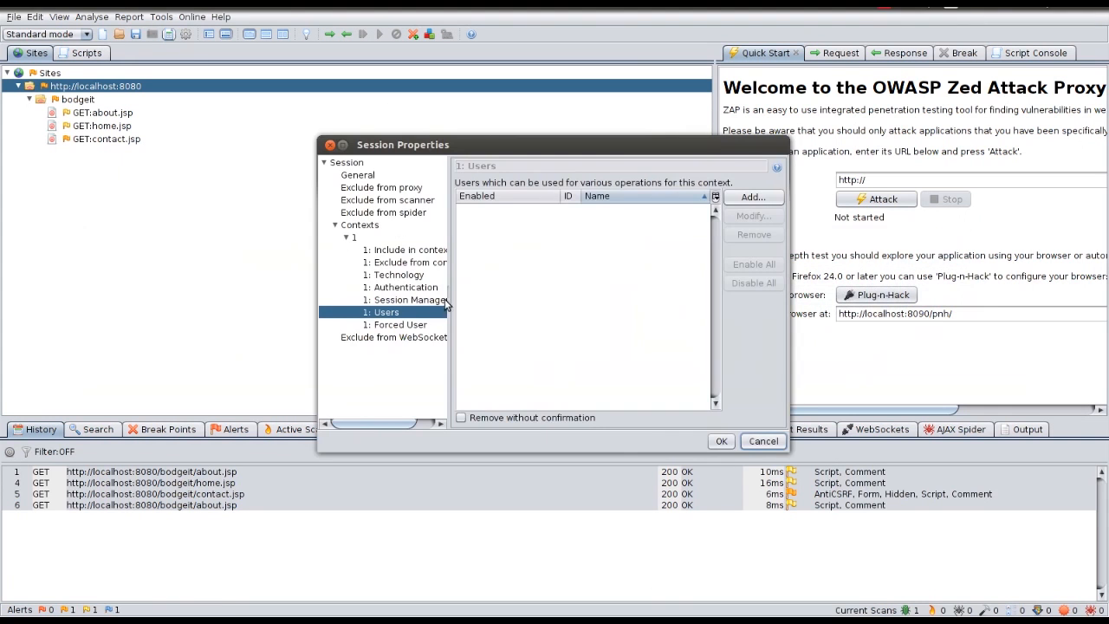
{"action": "left_click", "coordinate": [399, 300]}
{"action": "left_click_drag", "start_coordinate": [787, 449], "coordinate": [940, 543]}
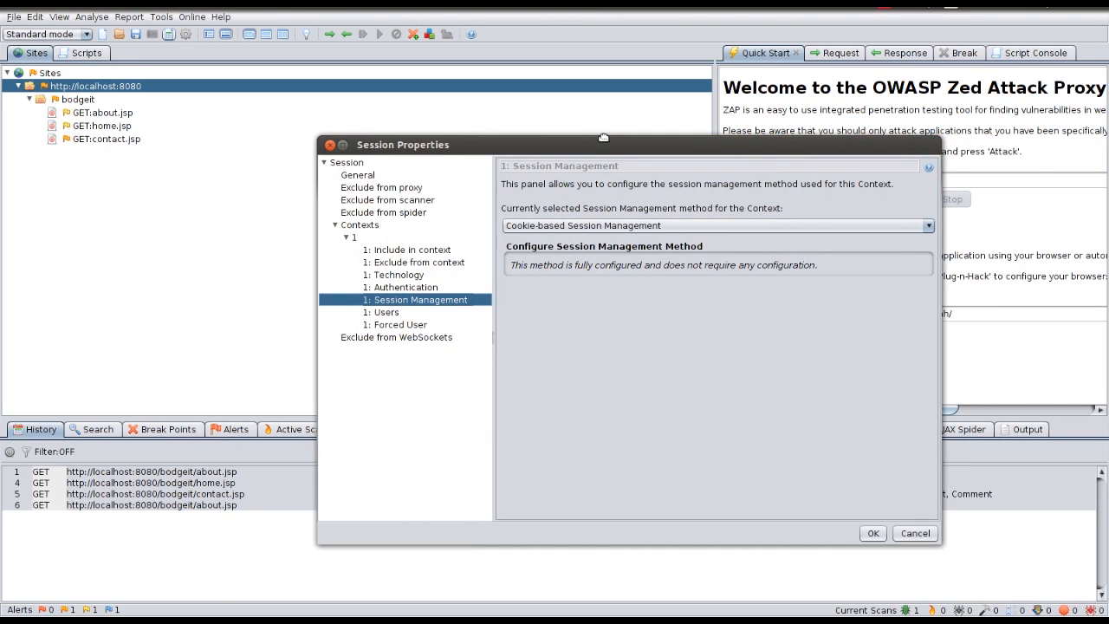
{"action": "left_click_drag", "start_coordinate": [607, 148], "coordinate": [521, 111]}
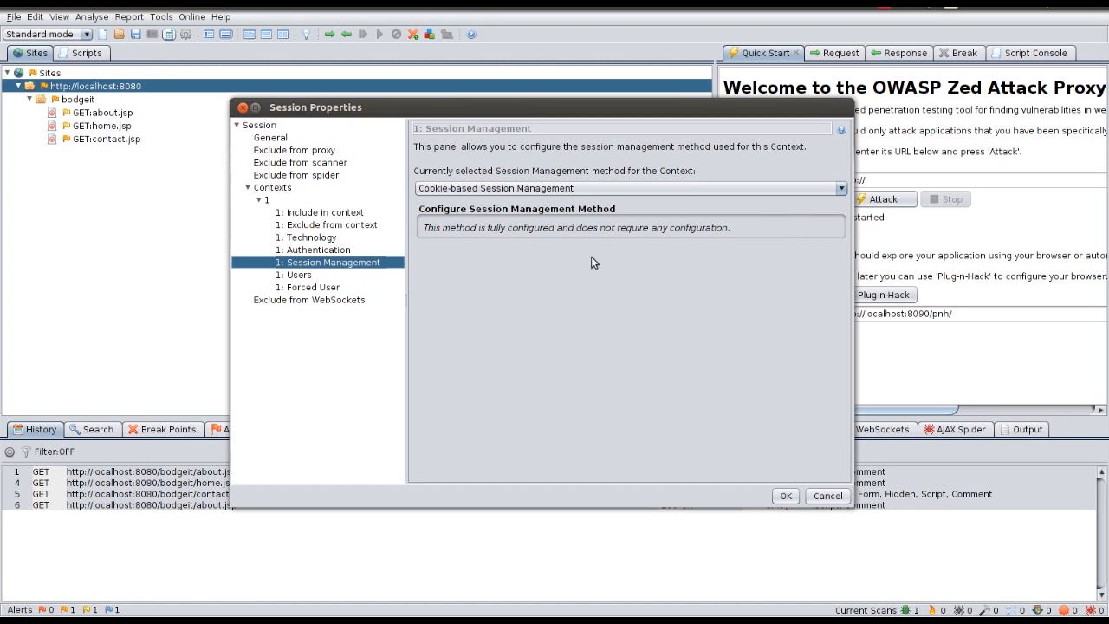
Step: Switch session management to Http Authentication, then back to Cookie-based Session Management
{"action": "left_click", "coordinate": [568, 188]}
{"action": "left_click", "coordinate": [541, 200]}
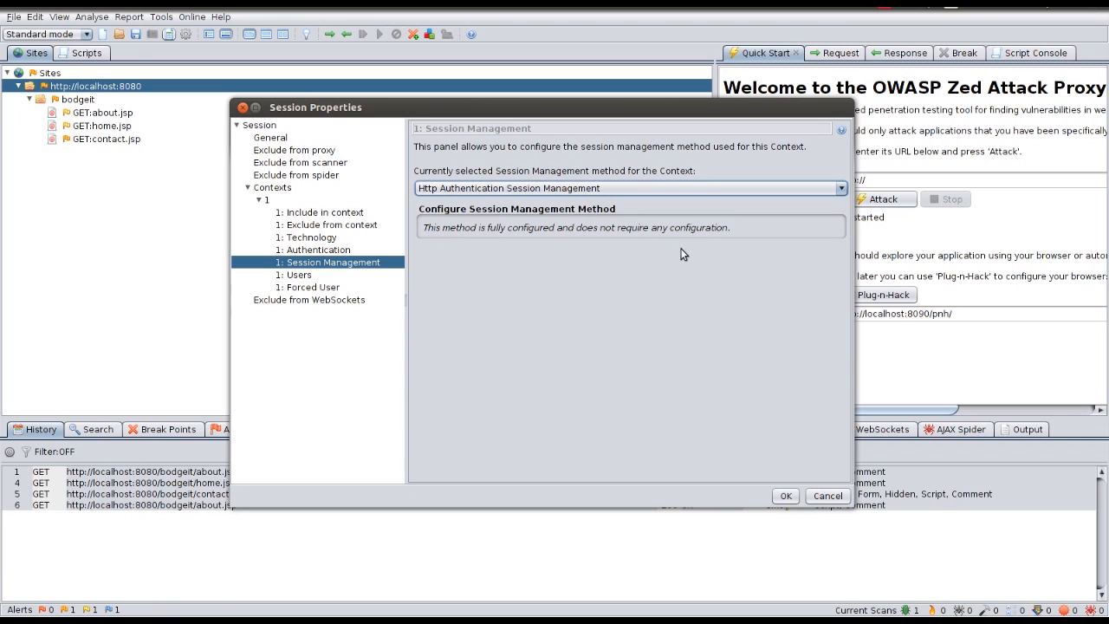
{"action": "left_click", "coordinate": [512, 187]}
{"action": "left_click", "coordinate": [520, 215]}
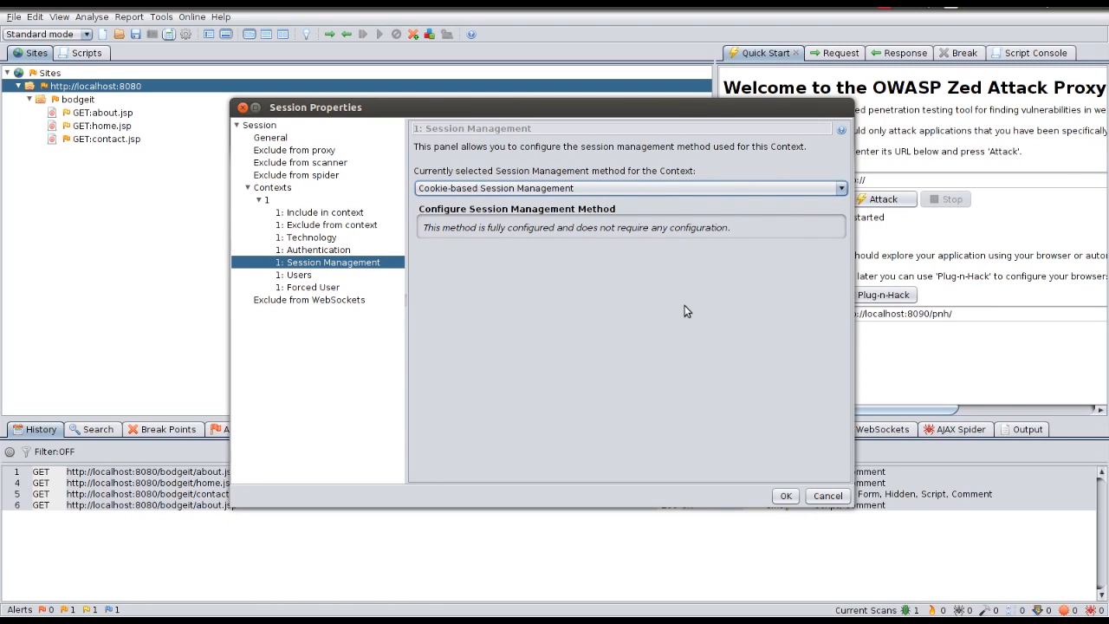
Step: Show context 1's Authentication settings, then switch to the presentation's Authentication slide
{"action": "left_click", "coordinate": [323, 251]}
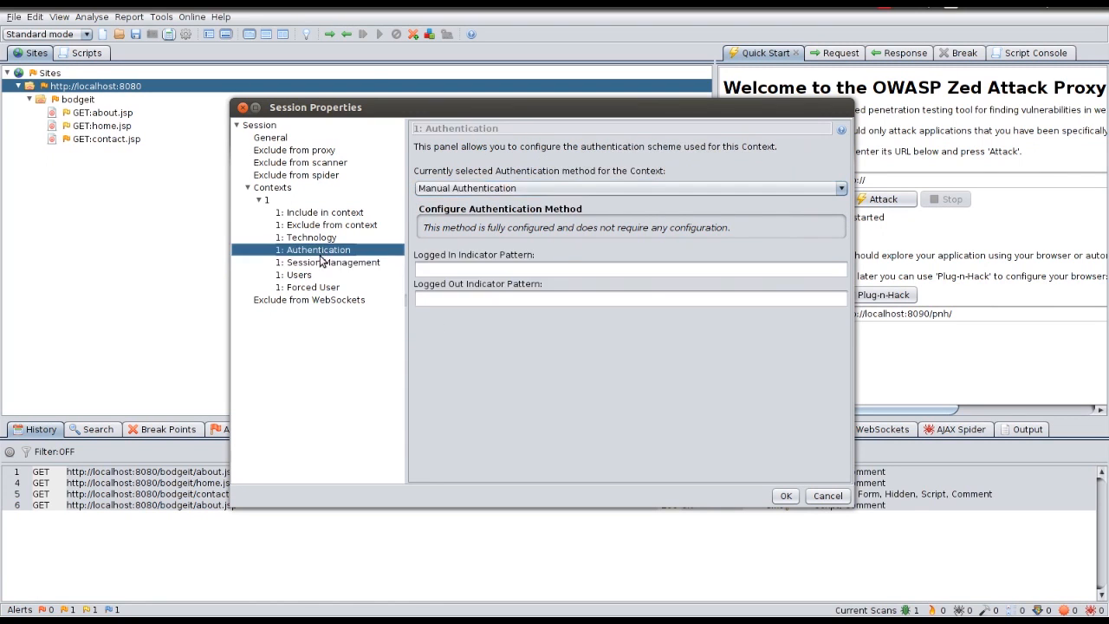
{"action": "key", "text": "alt+Tab"}
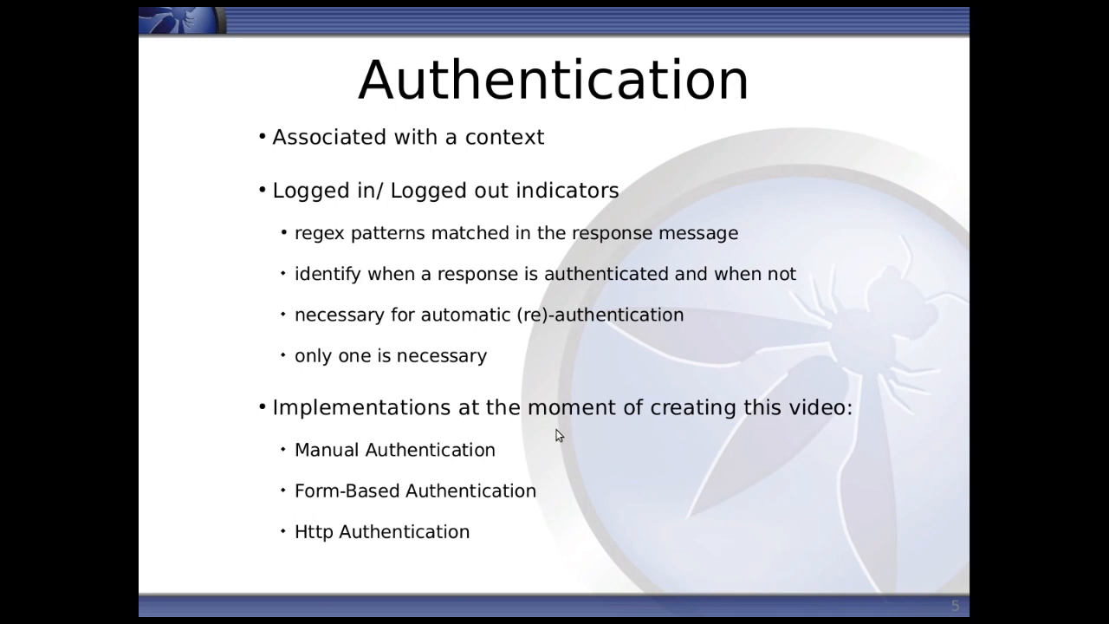
Step: Return from the presentation slides to OWASP ZAP
{"action": "key", "text": "alt+Tab"}
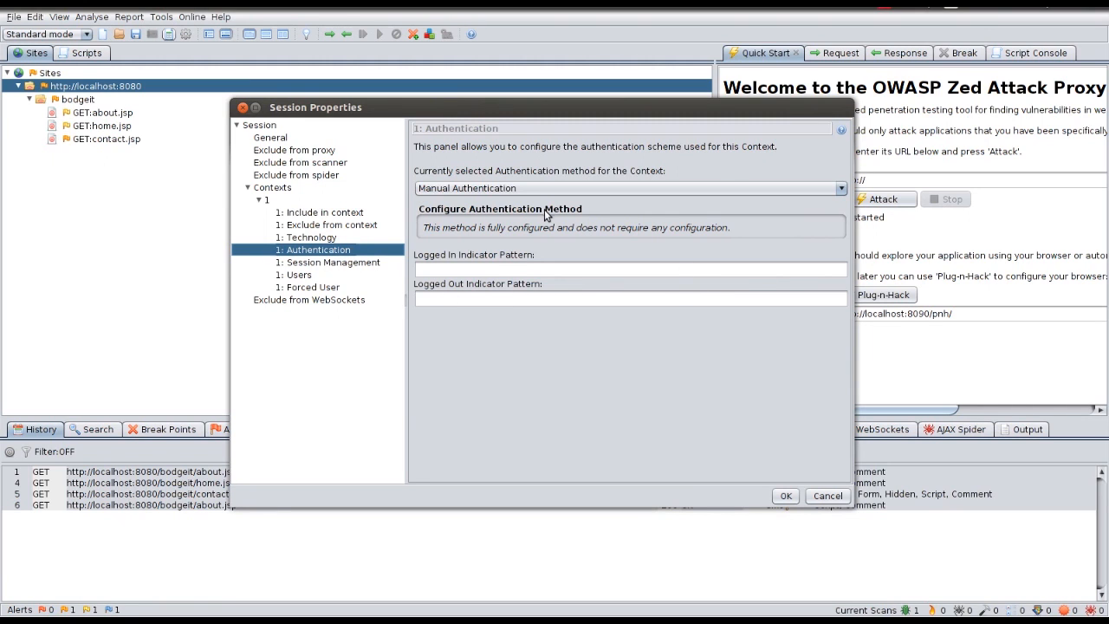
Step: Cancel Session Properties, view Session 2 in the Http Sessions list, and reopen context 1's authentication settings
{"action": "left_click", "coordinate": [827, 495]}
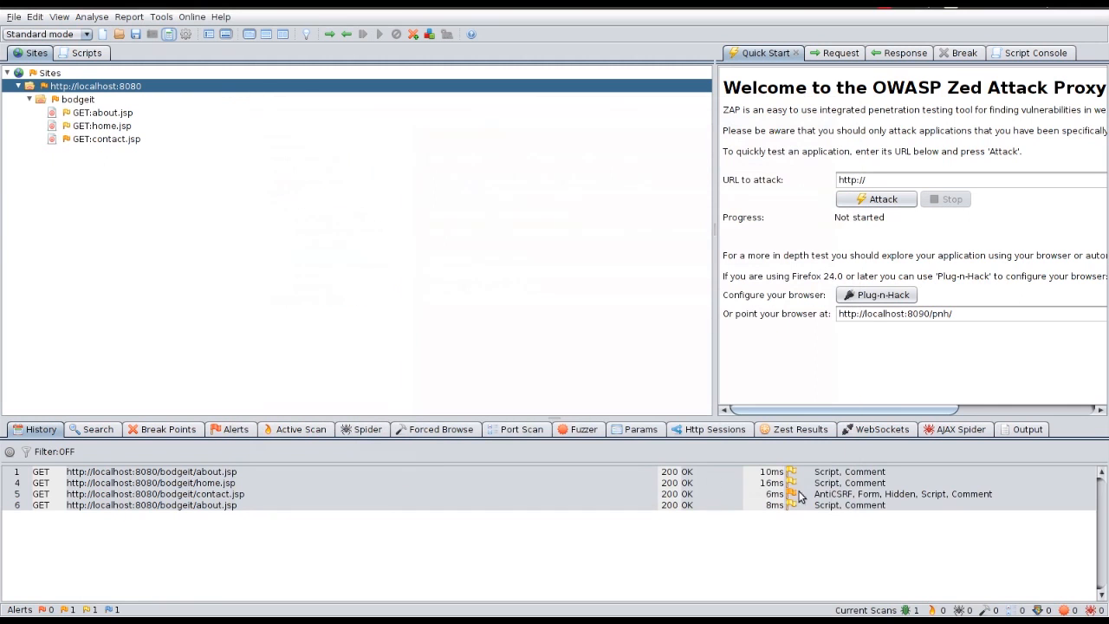
{"action": "left_click", "coordinate": [708, 429]}
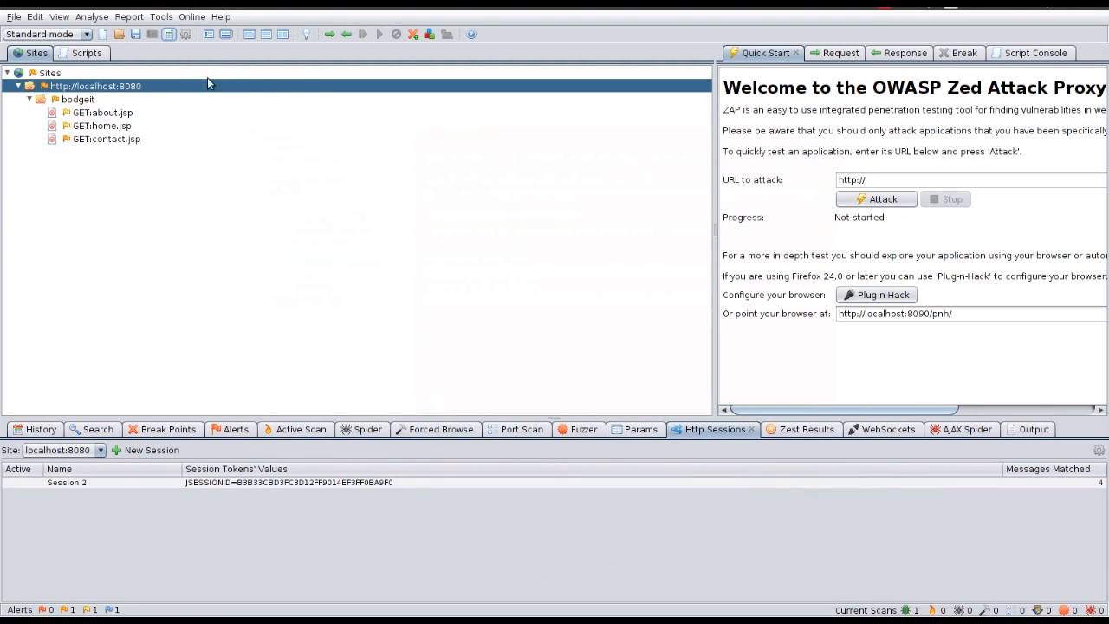
{"action": "left_click", "coordinate": [170, 36]}
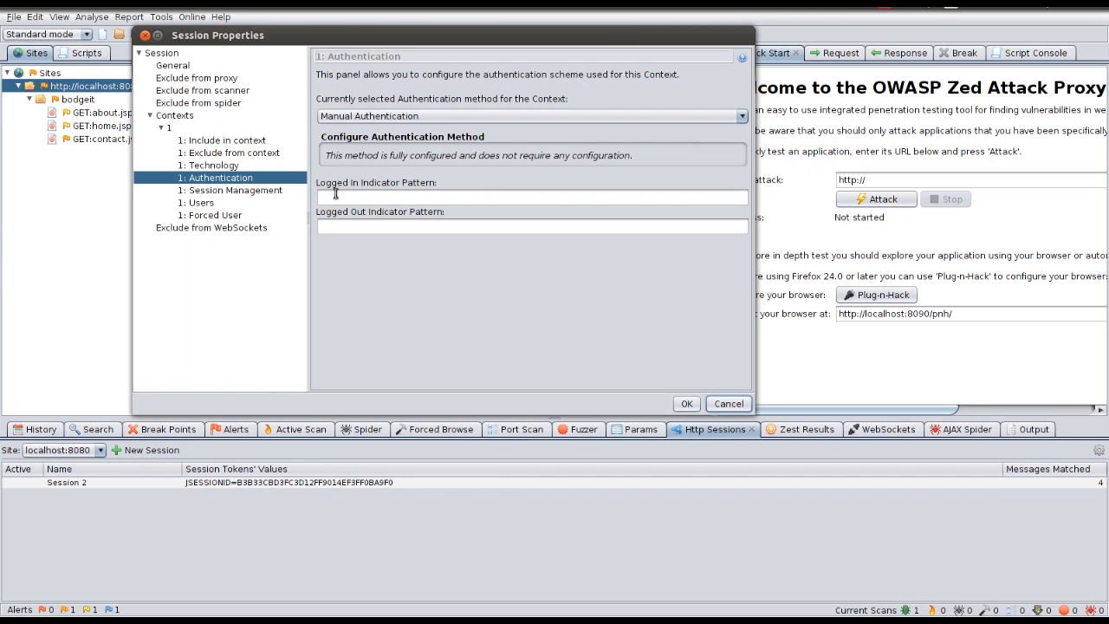
{"action": "left_click", "coordinate": [378, 117]}
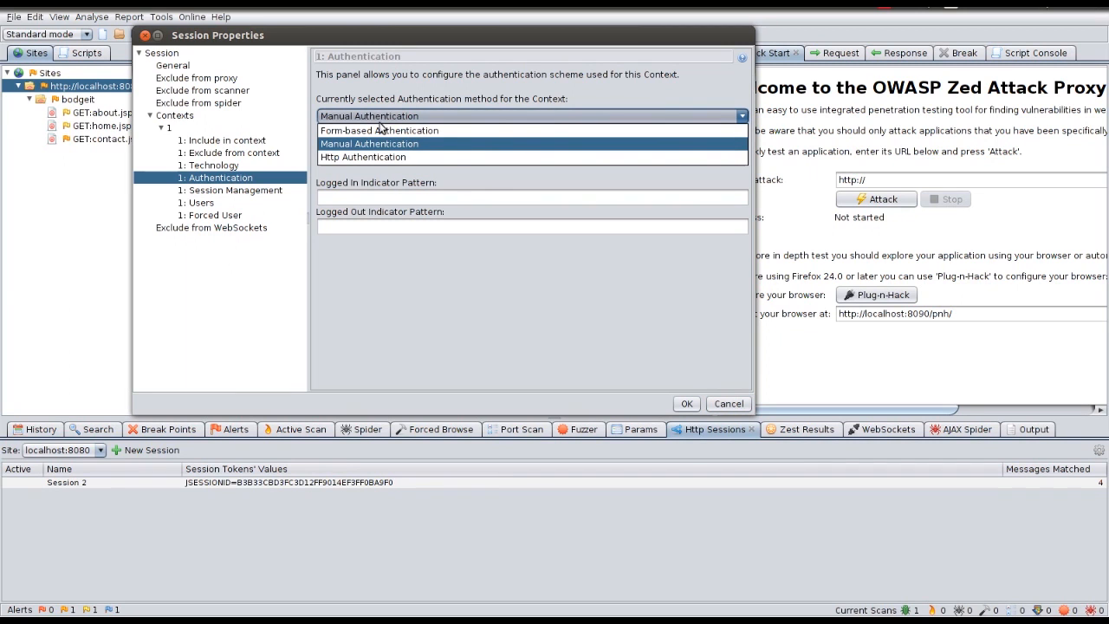
{"action": "left_click", "coordinate": [385, 130]}
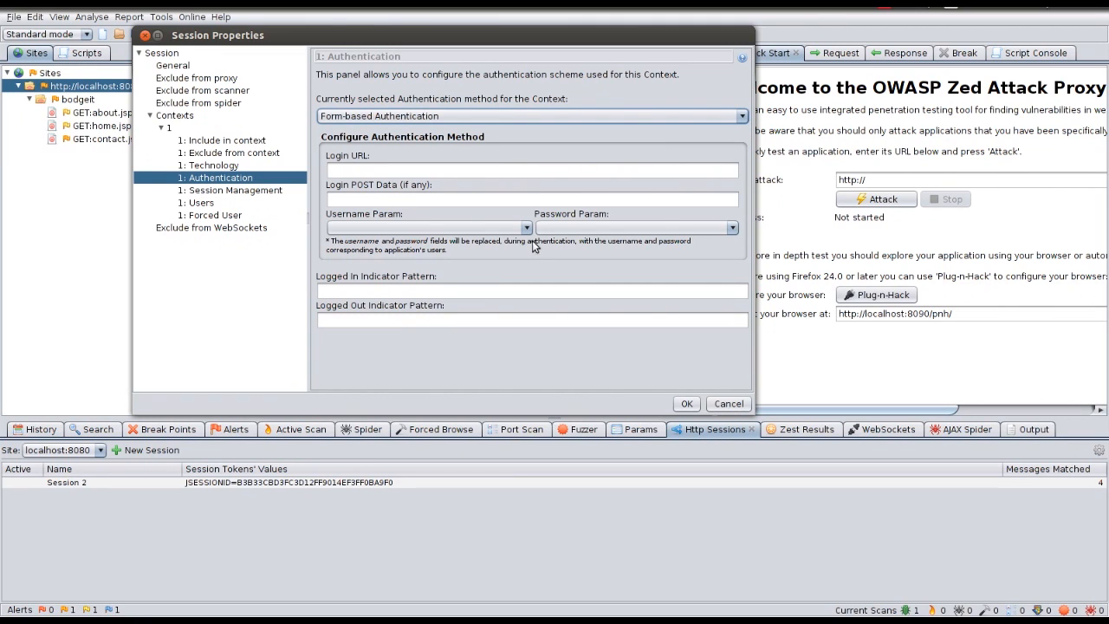
{"action": "left_click", "coordinate": [379, 169]}
{"action": "type", "text": "htttp"}
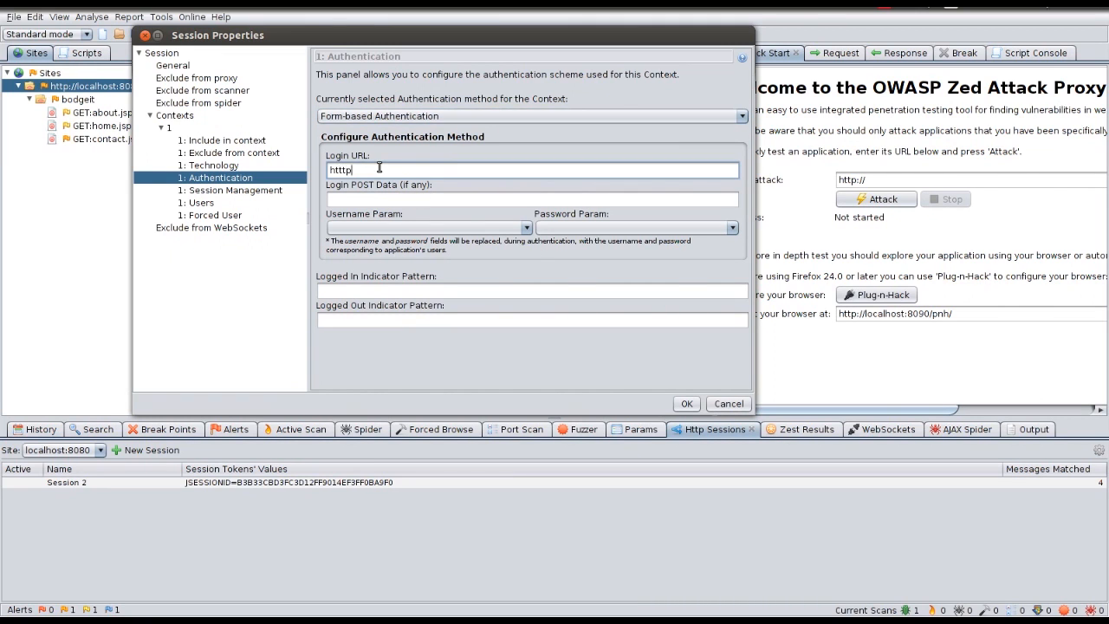
{"action": "key", "text": "BackSpace"}
{"action": "key", "text": "BackSpace"}
{"action": "type", "text": "p://example.u"}
{"action": "key", "text": "BackSpace"}
{"action": "type", "text": "org/login"}
{"action": "key", "text": "Tab"}
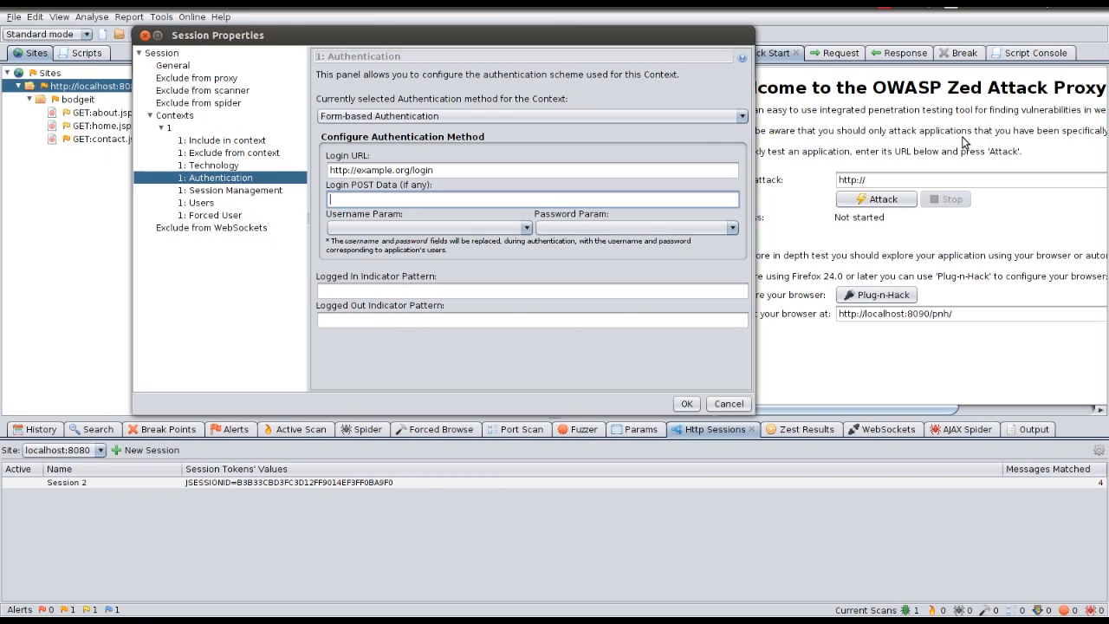
{"action": "type", "text": "username=use&pass=pass2"}
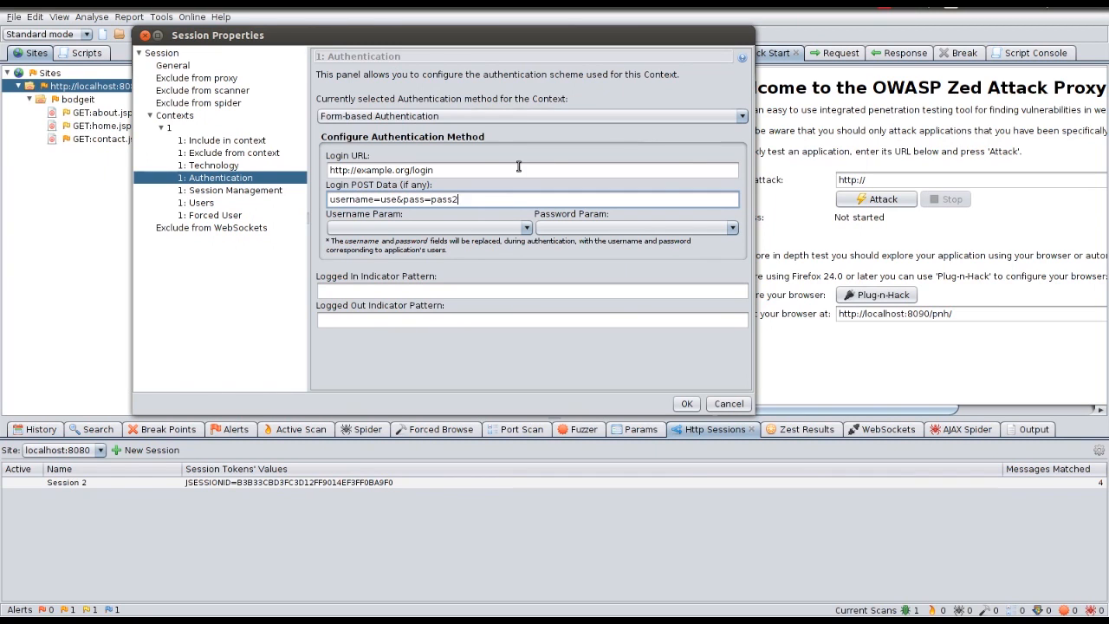
{"action": "left_click", "coordinate": [490, 227]}
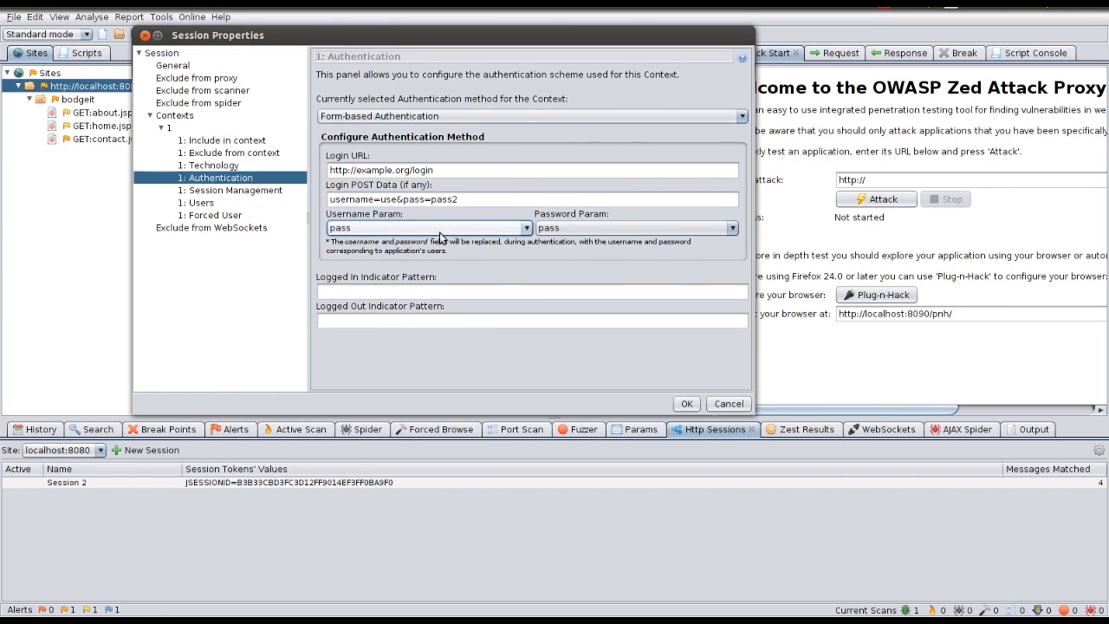
{"action": "left_click", "coordinate": [402, 231]}
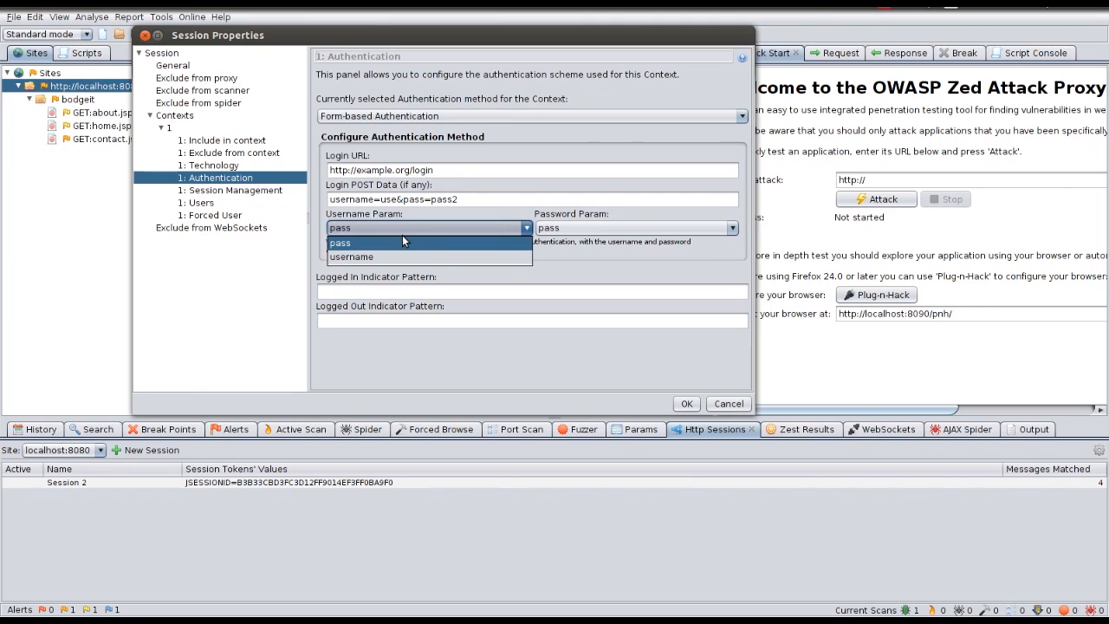
{"action": "left_click", "coordinate": [402, 235]}
{"action": "left_click", "coordinate": [392, 229]}
{"action": "left_click", "coordinate": [378, 253]}
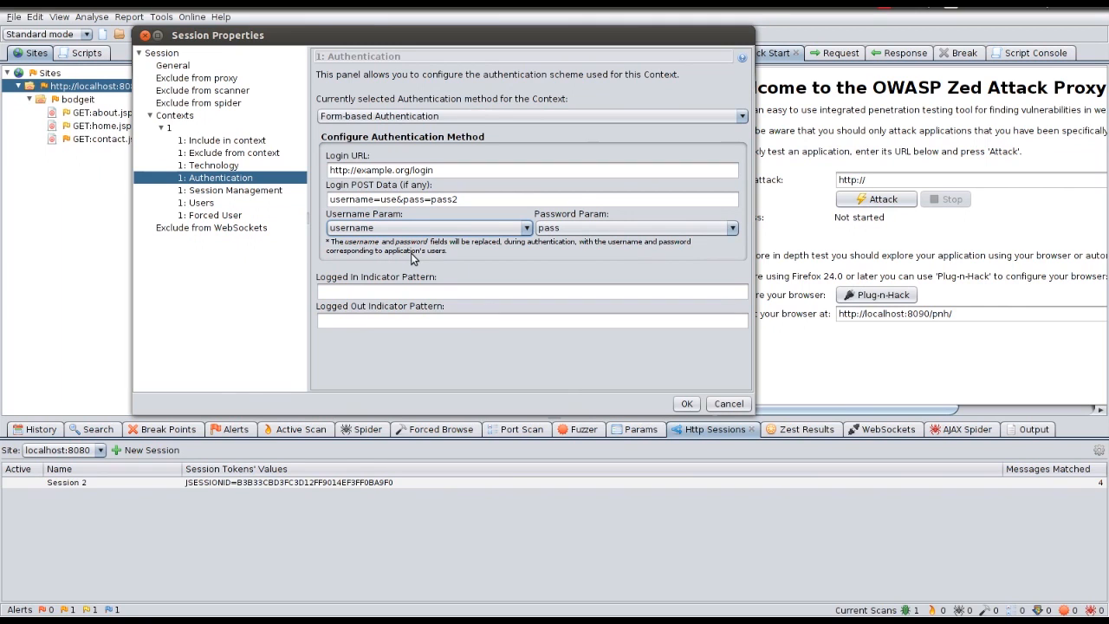
Step: Append &rememberme=true to the POST data and restore username as the username parameter
{"action": "double_click", "coordinate": [387, 199]}
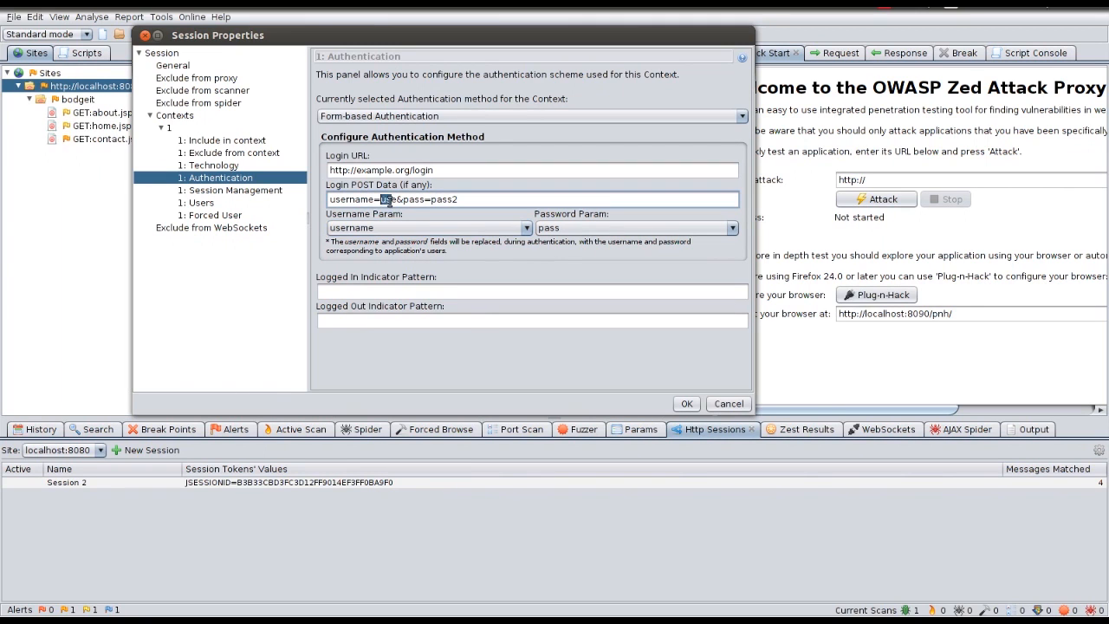
{"action": "left_click_drag", "start_coordinate": [466, 202], "coordinate": [433, 206]}
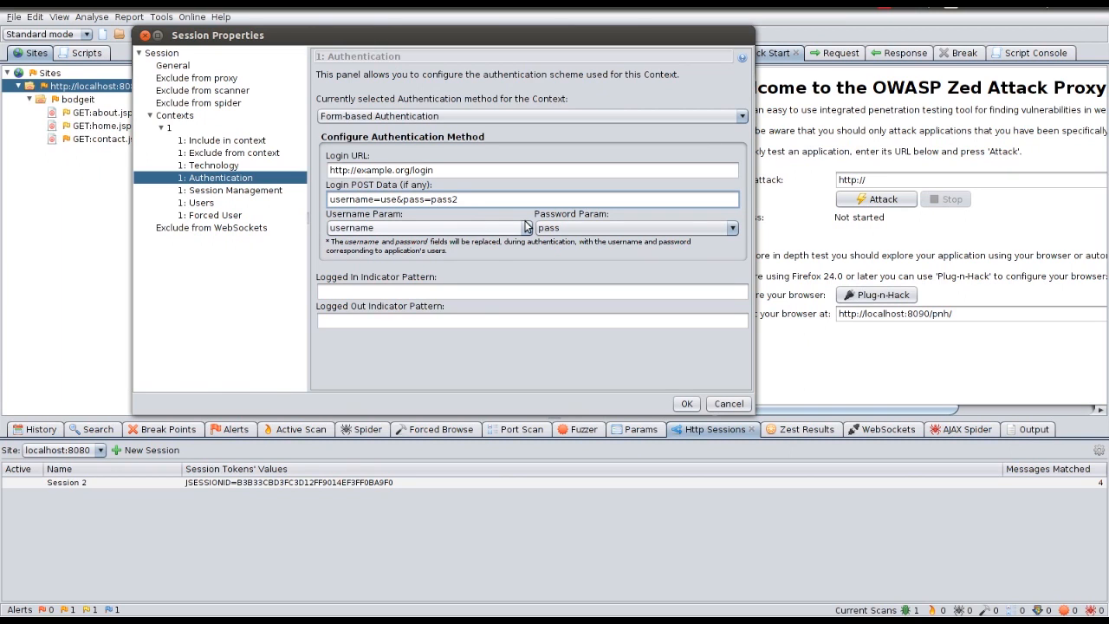
{"action": "type", "text": "&rememberme=true"}
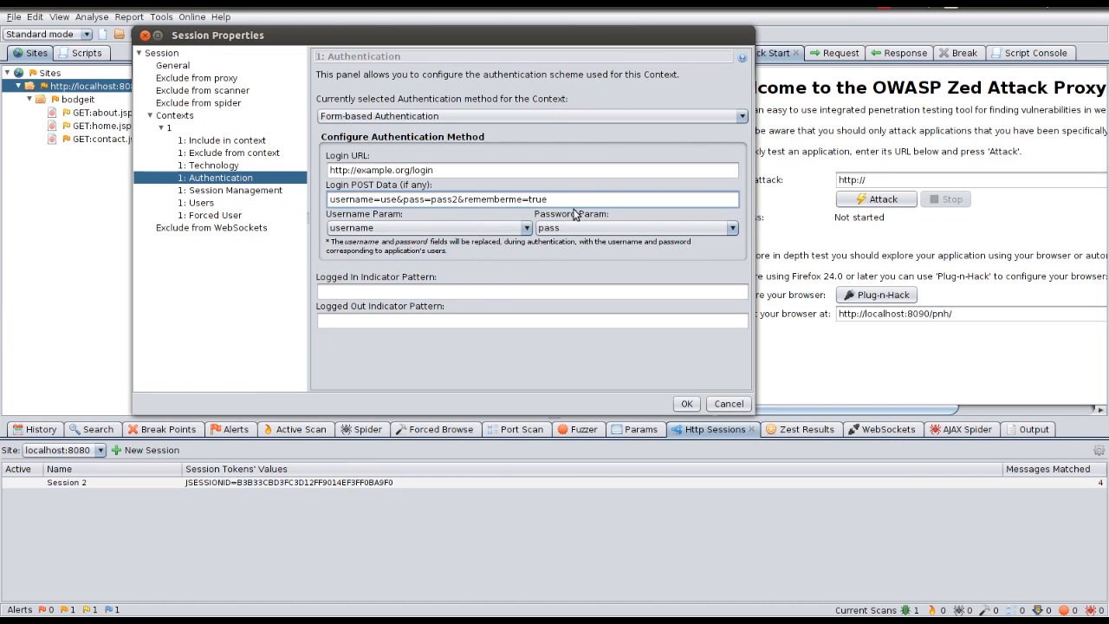
{"action": "key", "text": "Tab"}
{"action": "left_click", "coordinate": [392, 230]}
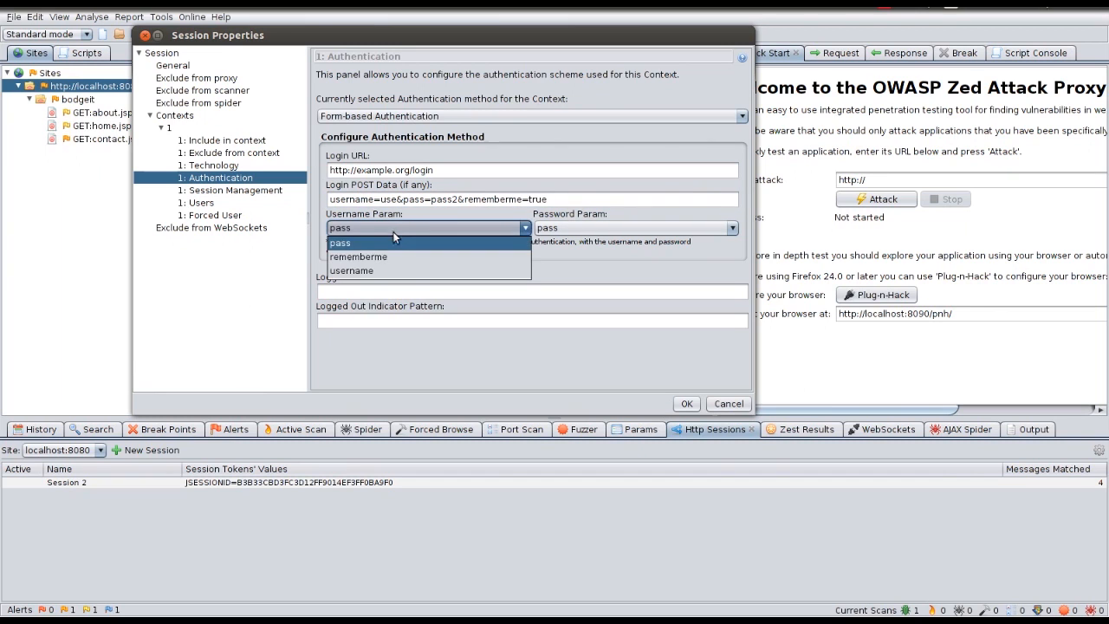
{"action": "left_click", "coordinate": [370, 271]}
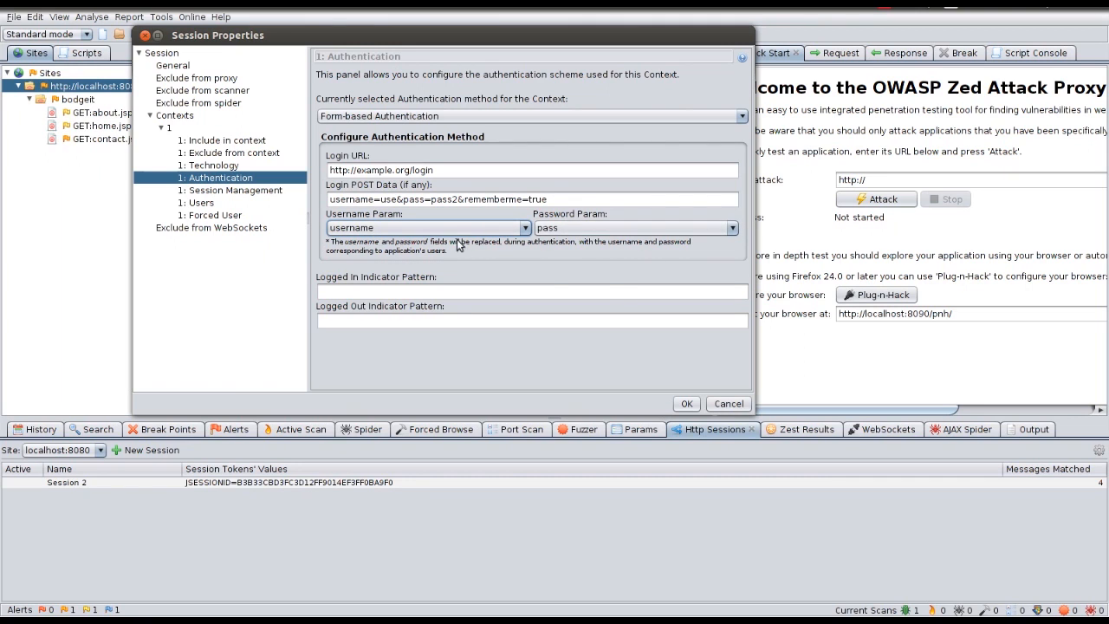
{"action": "left_click_drag", "start_coordinate": [561, 201], "coordinate": [465, 201]}
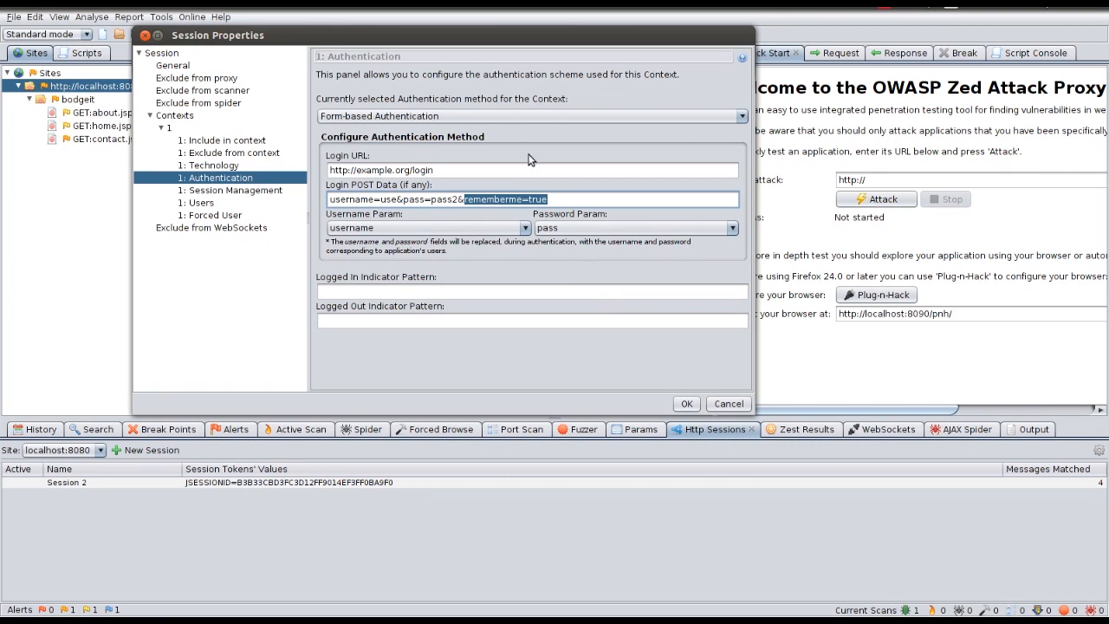
{"action": "left_click", "coordinate": [479, 116]}
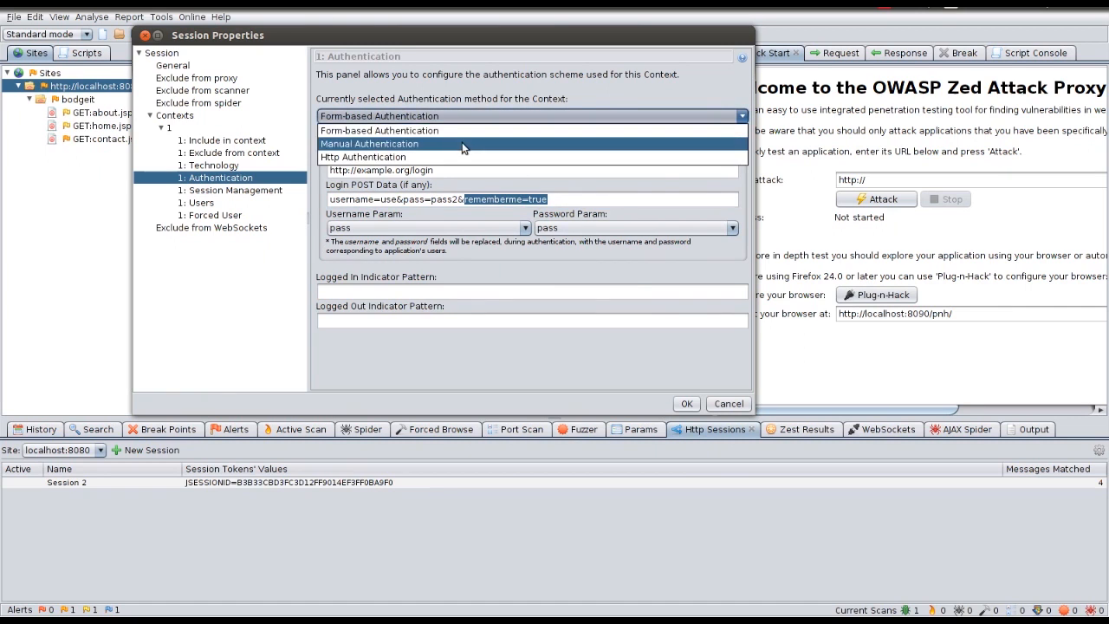
Step: Try Http Authentication, noting its Hostname and Realm settings, then select Manual Authentication
{"action": "left_click", "coordinate": [454, 151]}
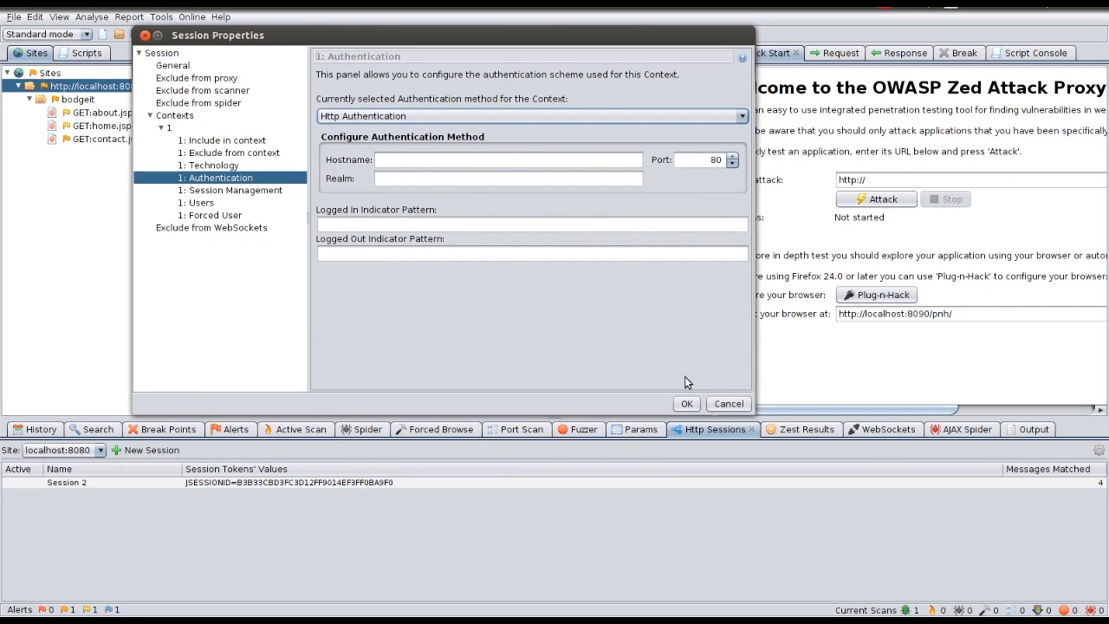
{"action": "left_click", "coordinate": [415, 160]}
{"action": "left_click", "coordinate": [442, 180]}
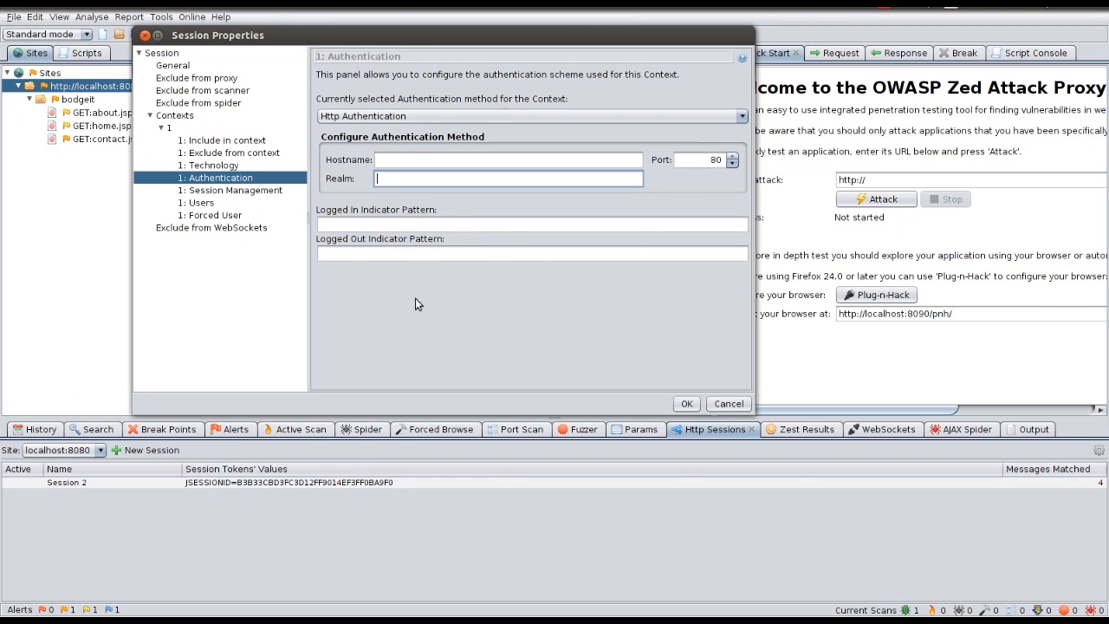
{"action": "left_click", "coordinate": [390, 120]}
{"action": "key", "text": "Up"}
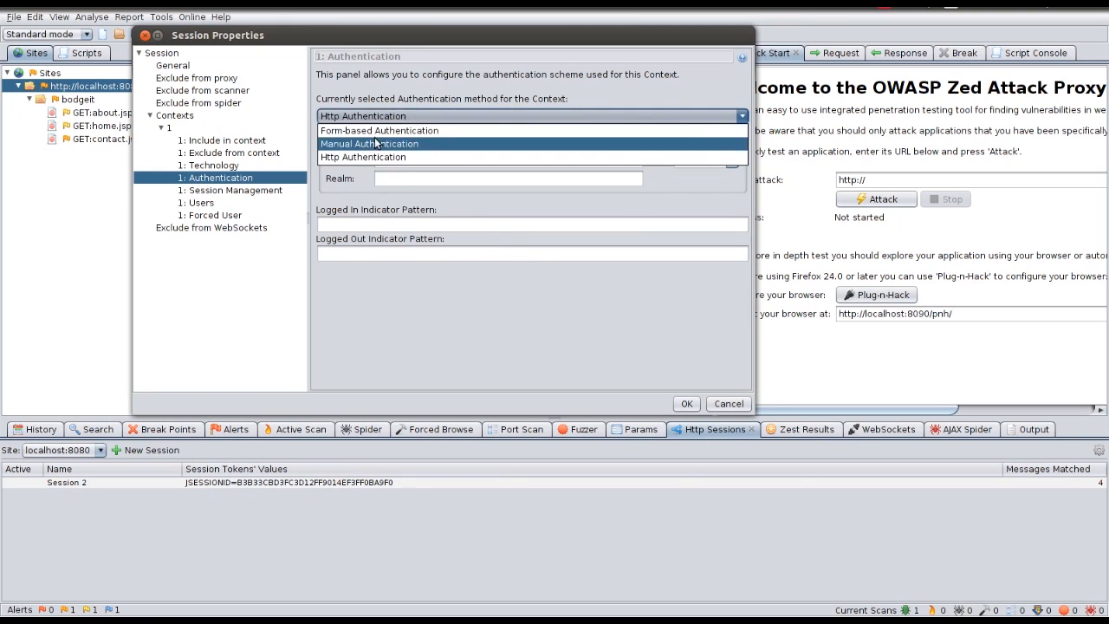
{"action": "left_click", "coordinate": [376, 131]}
{"action": "left_click", "coordinate": [385, 118]}
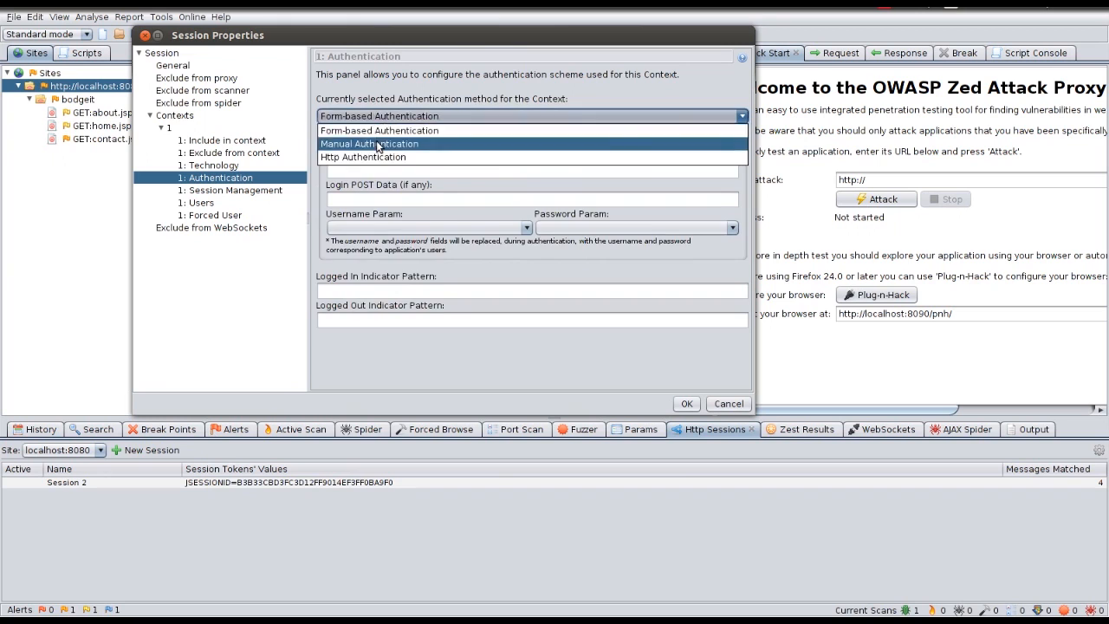
{"action": "left_click", "coordinate": [383, 144]}
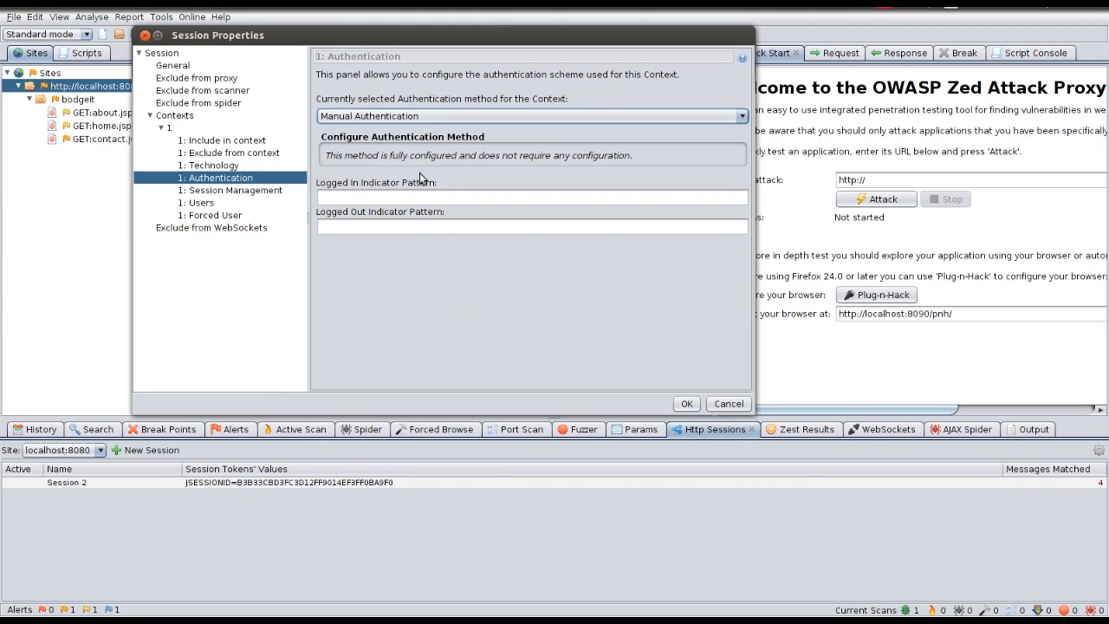
{"action": "left_click", "coordinate": [396, 197]}
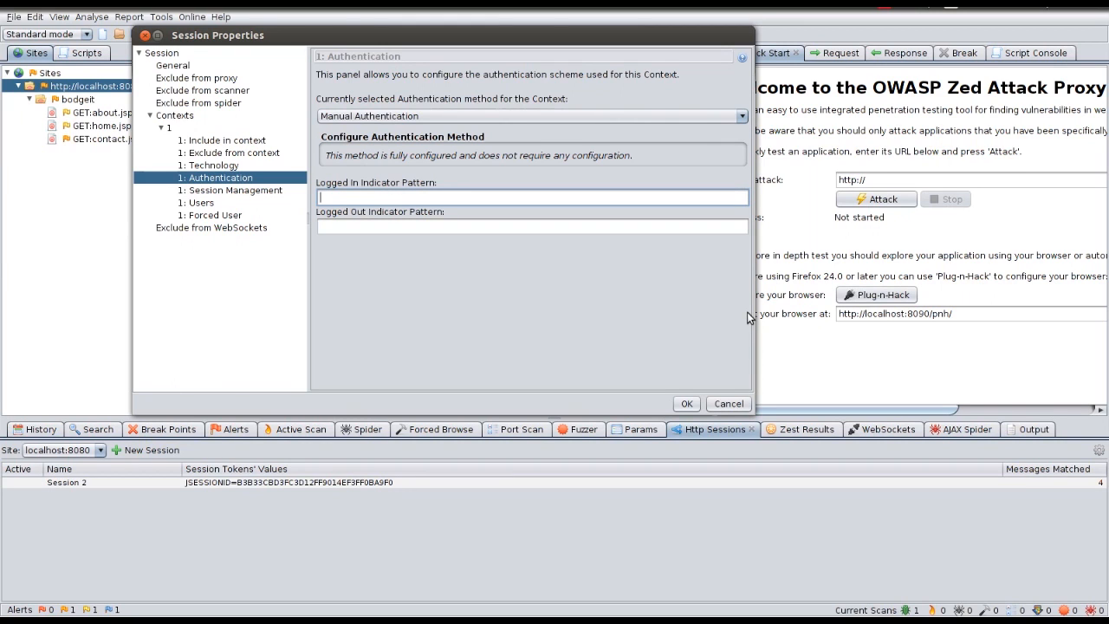
{"action": "type", "text": "http://example/logout\\E"}
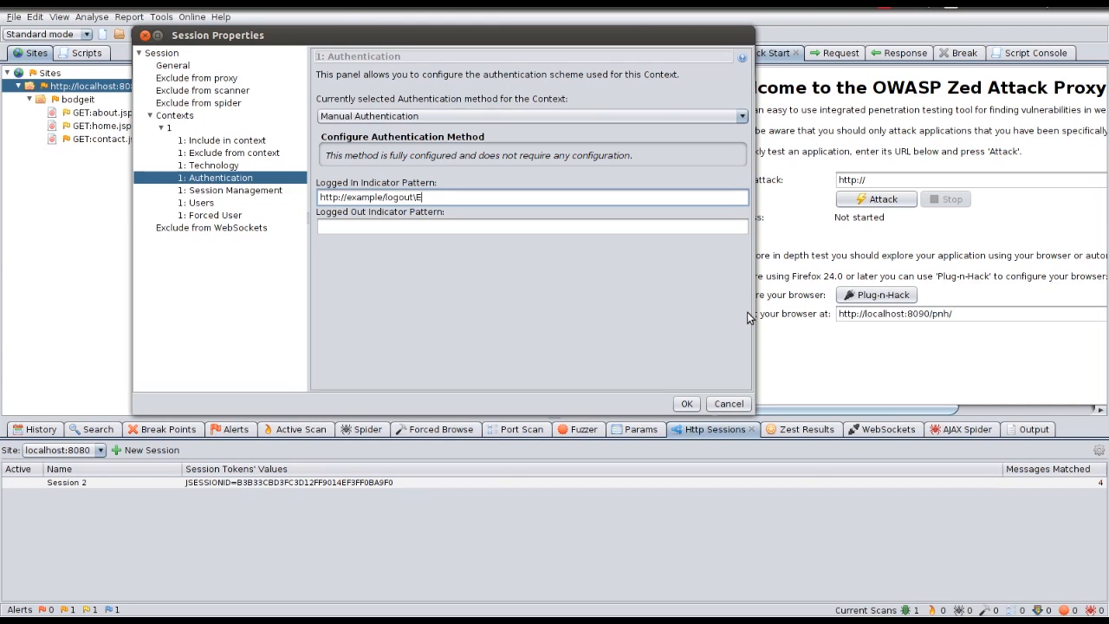
{"action": "key", "text": "Home"}
{"action": "type", "text": "\\Q"}
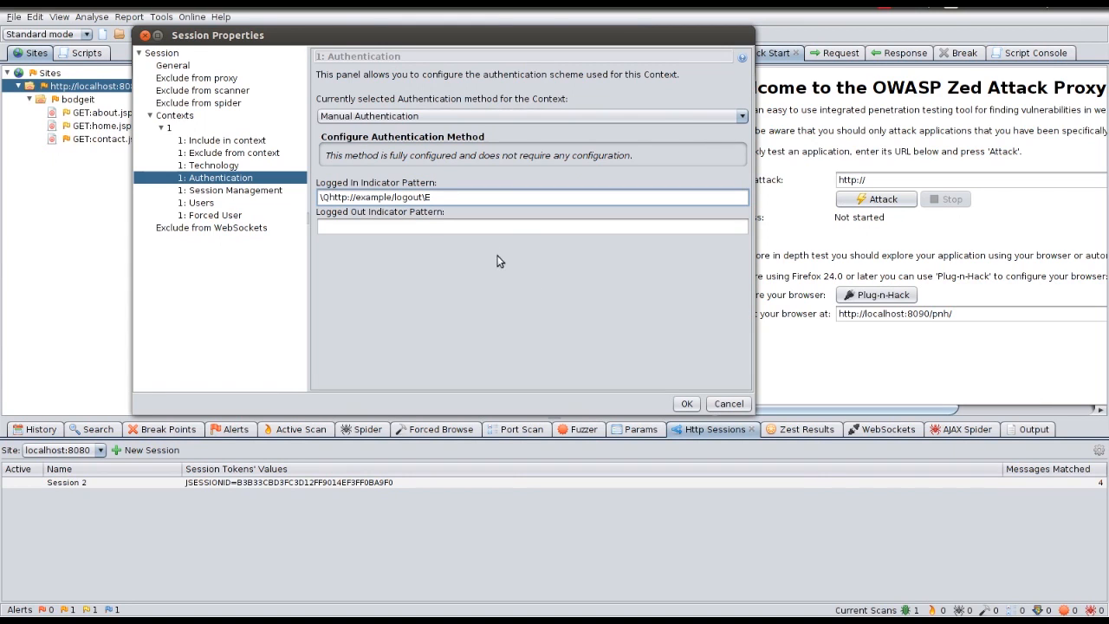
{"action": "left_click_drag", "start_coordinate": [433, 199], "coordinate": [307, 195]}
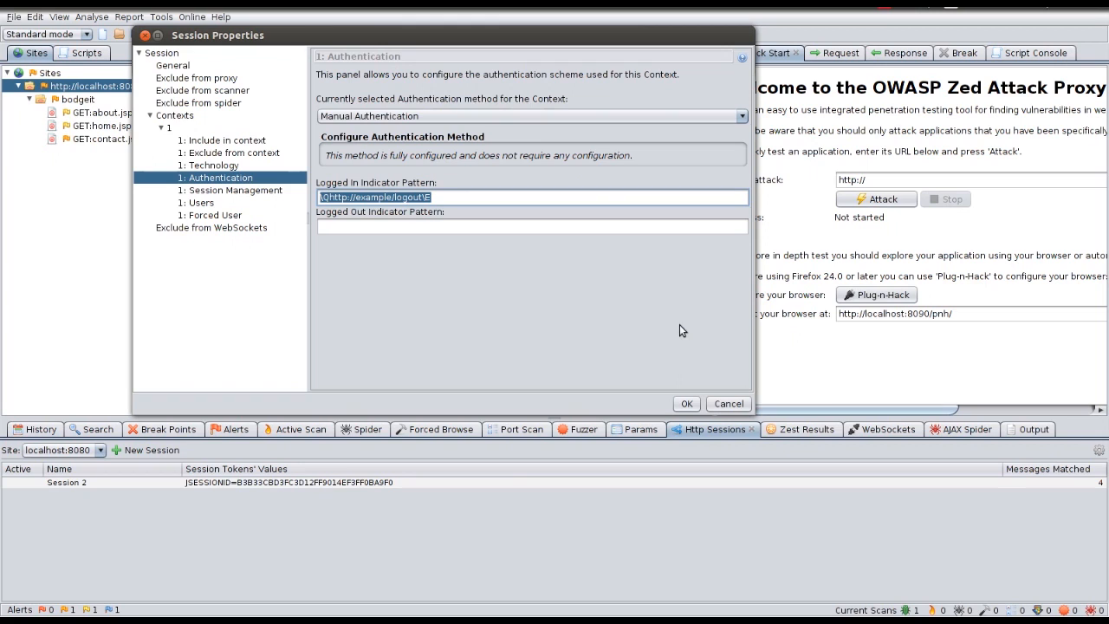
Step: Replace it with 'Welcome User .*', clear it, and enter login.jsp as the logged-out pattern
{"action": "left_click", "coordinate": [483, 227]}
{"action": "key", "text": "ctrl+a"}
{"action": "type", "text": "Welcome"}
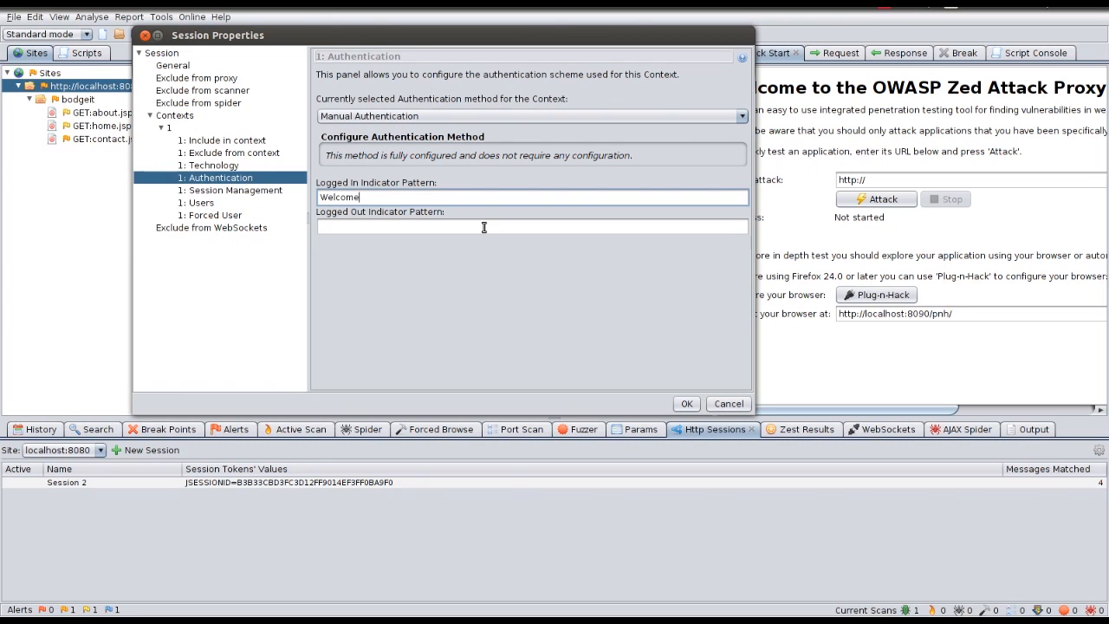
{"action": "type", "text": " USe"}
{"action": "key", "text": "BackSpace"}
{"action": "key", "text": "BackSpace"}
{"action": "type", "text": "ser .*"}
{"action": "left_click_drag", "start_coordinate": [424, 197], "coordinate": [294, 198]}
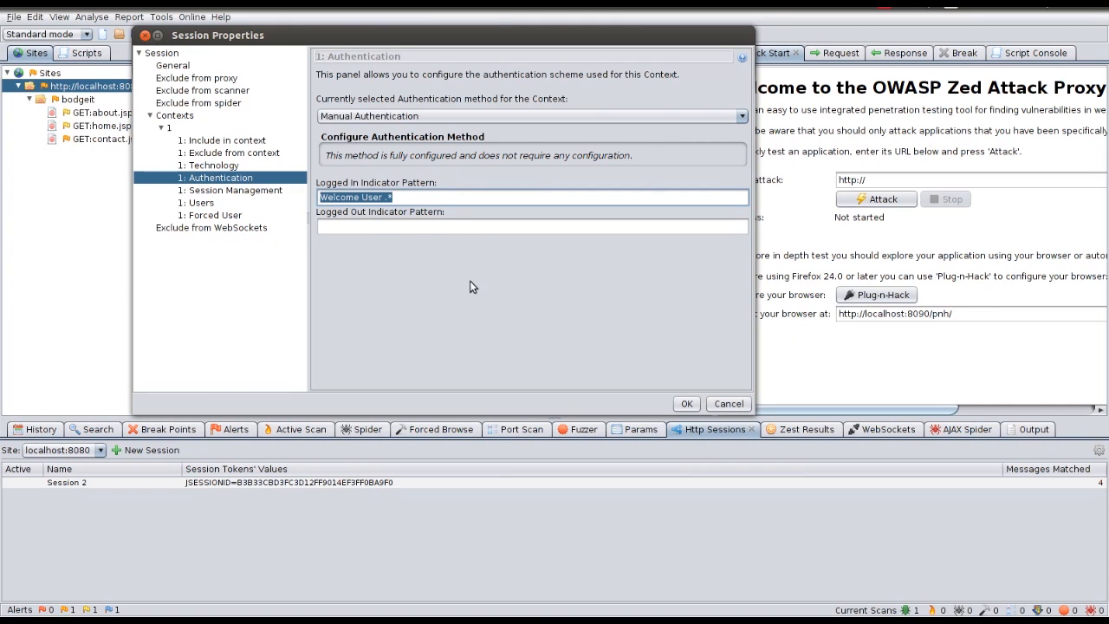
{"action": "key", "text": "ctrl+x"}
{"action": "key", "text": "Tab"}
{"action": "type", "text": "lo"}
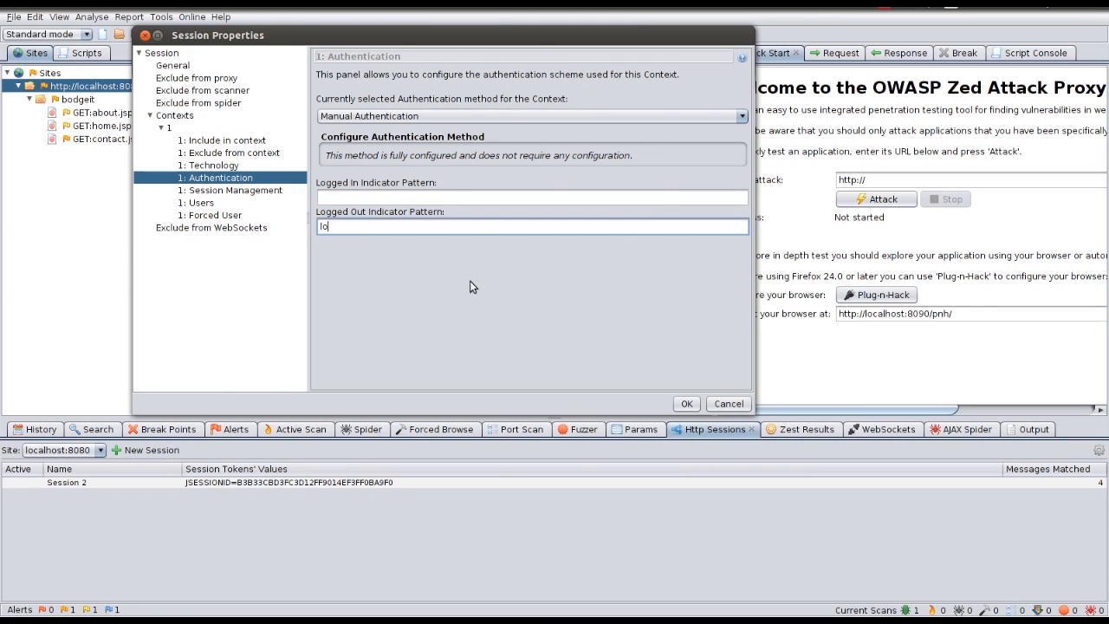
{"action": "type", "text": "gin.jsp"}
{"action": "key", "text": "alt+Tab"}
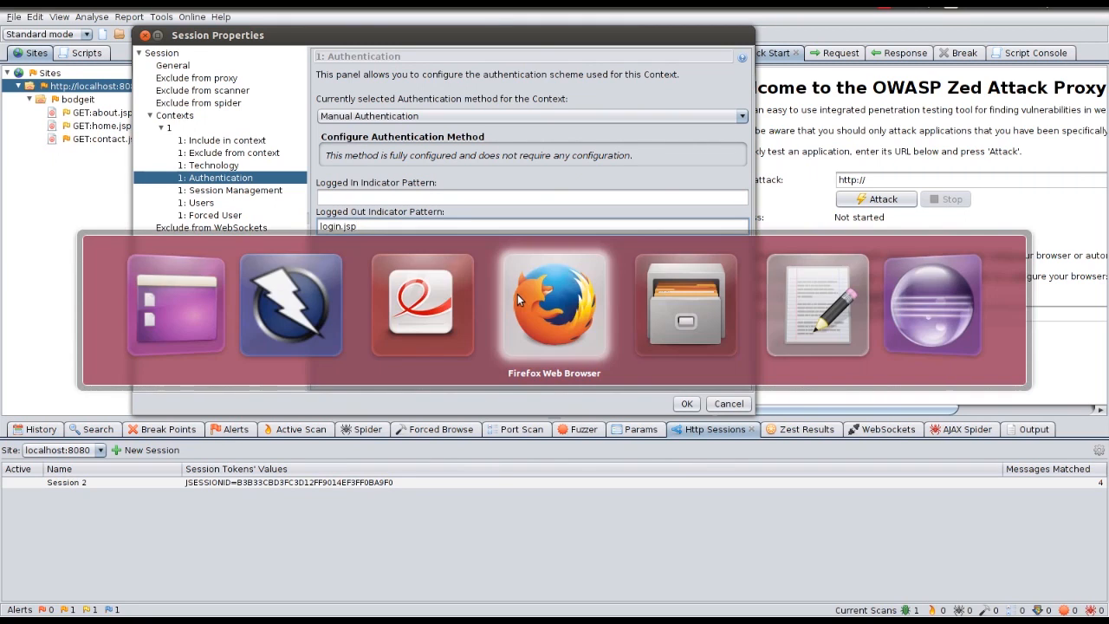
{"action": "key", "text": "alt+Tab"}
{"action": "key", "text": "alt+Tab"}
{"action": "key", "text": "alt+Tab"}
{"action": "key", "text": "alt+Tab"}
{"action": "key", "text": "alt+Tab"}
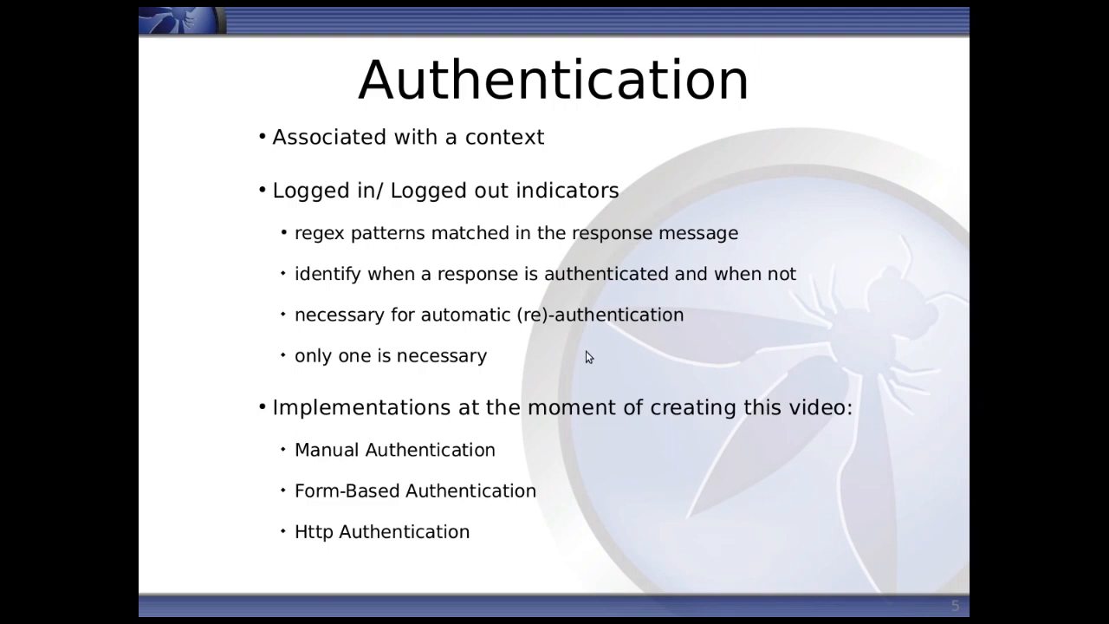
{"action": "left_click", "coordinate": [520, 279]}
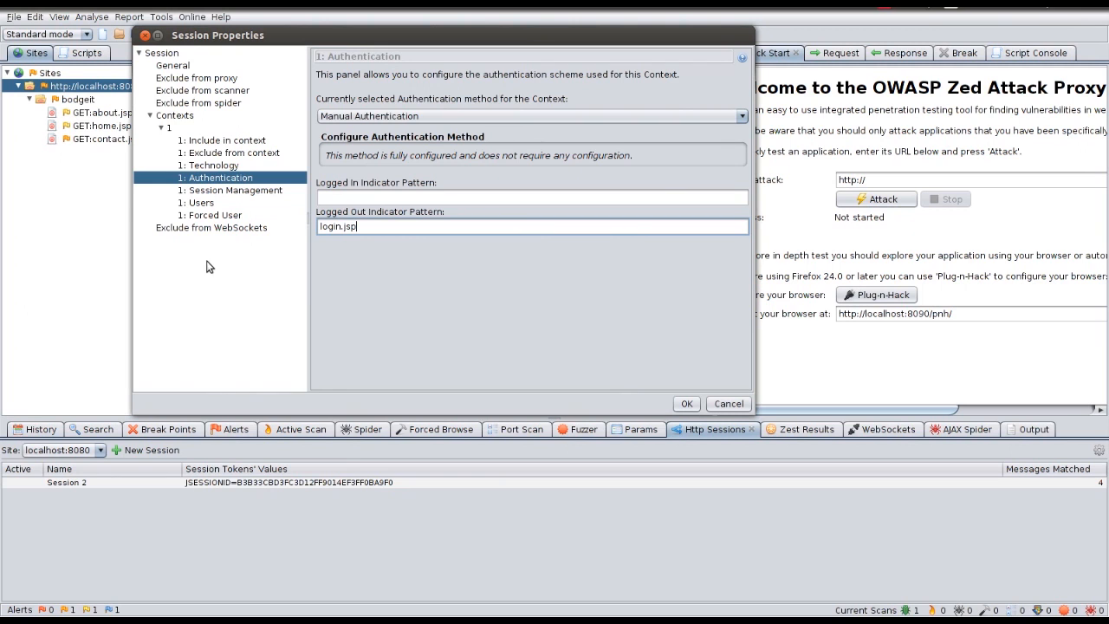
Step: Add a trial user, User A, to the context, linked to HTTP Session 2
{"action": "left_click", "coordinate": [201, 203]}
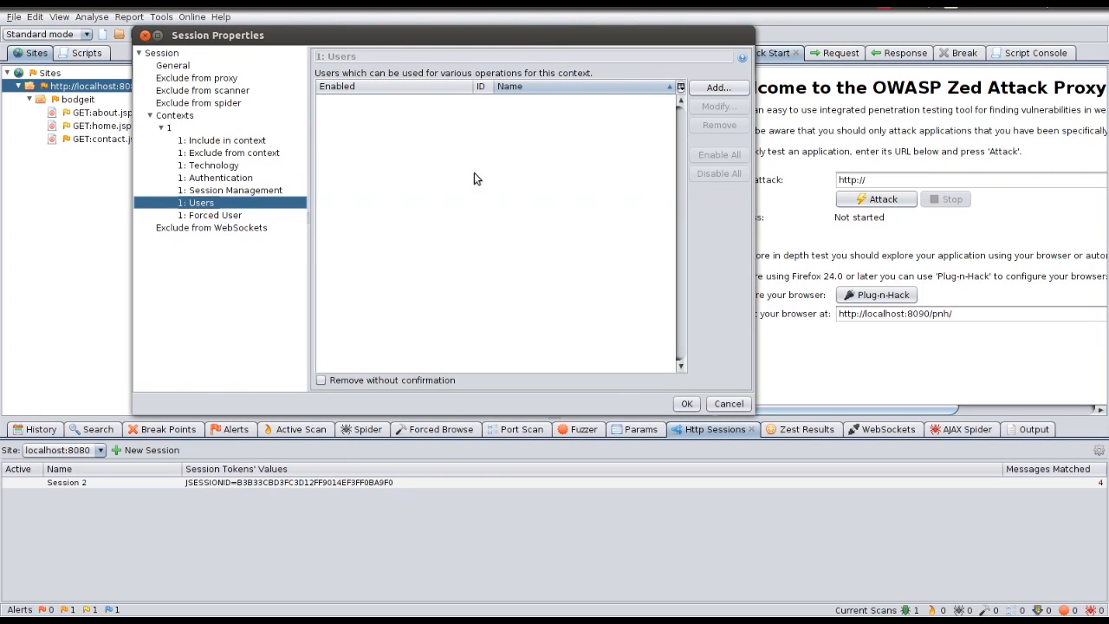
{"action": "left_click", "coordinate": [716, 87]}
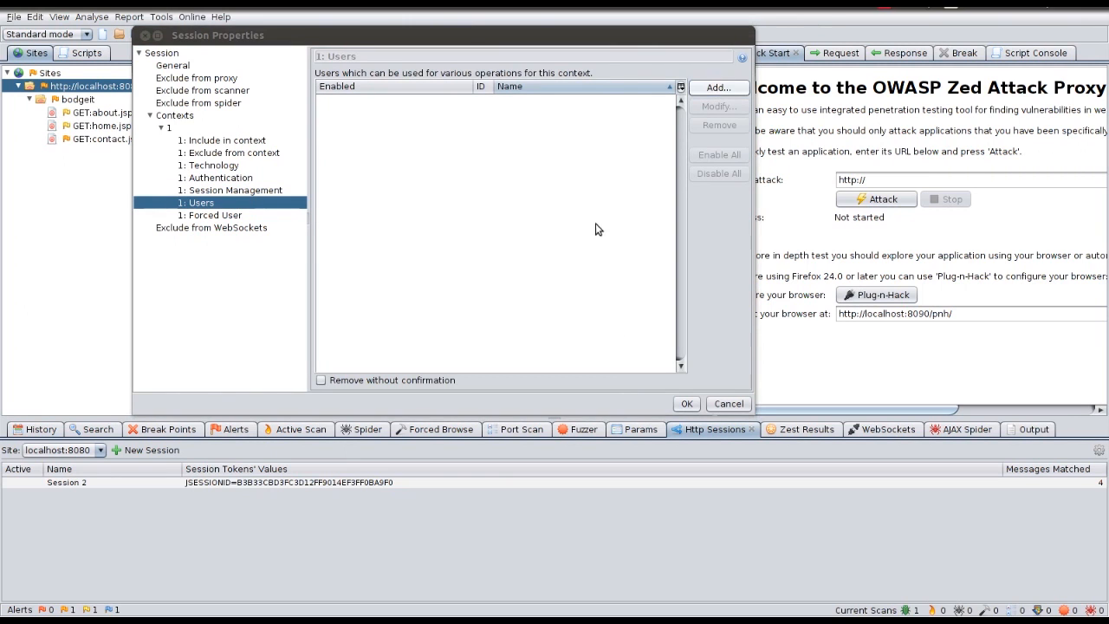
{"action": "left_click_drag", "start_coordinate": [1105, 169], "coordinate": [523, 206]}
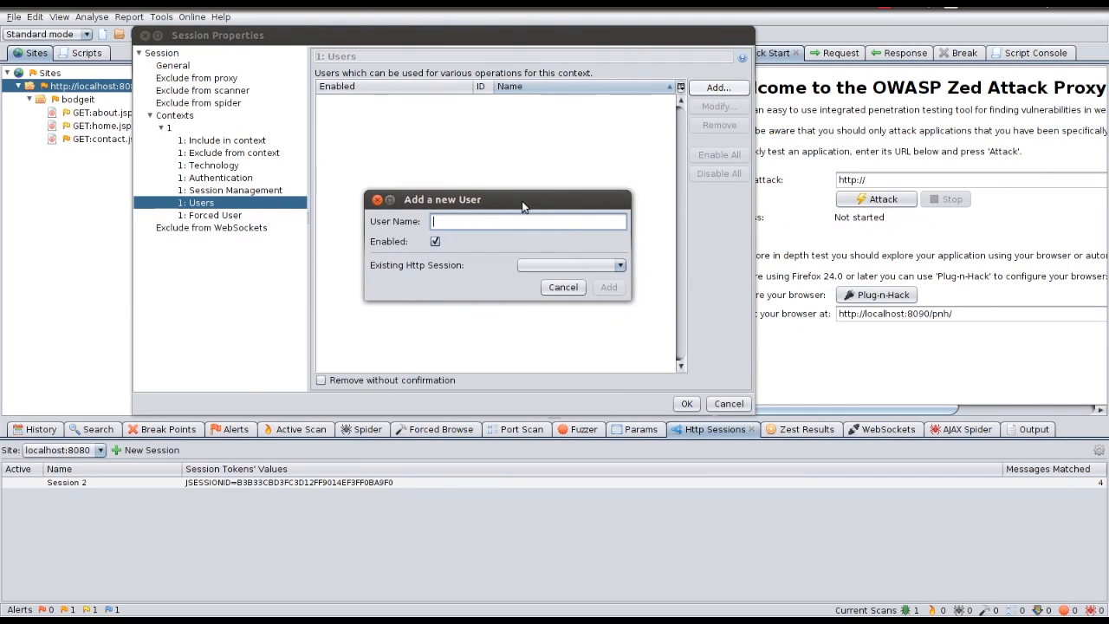
{"action": "type", "text": "USer"}
{"action": "key", "text": "BackSpace"}
{"action": "key", "text": "BackSpace"}
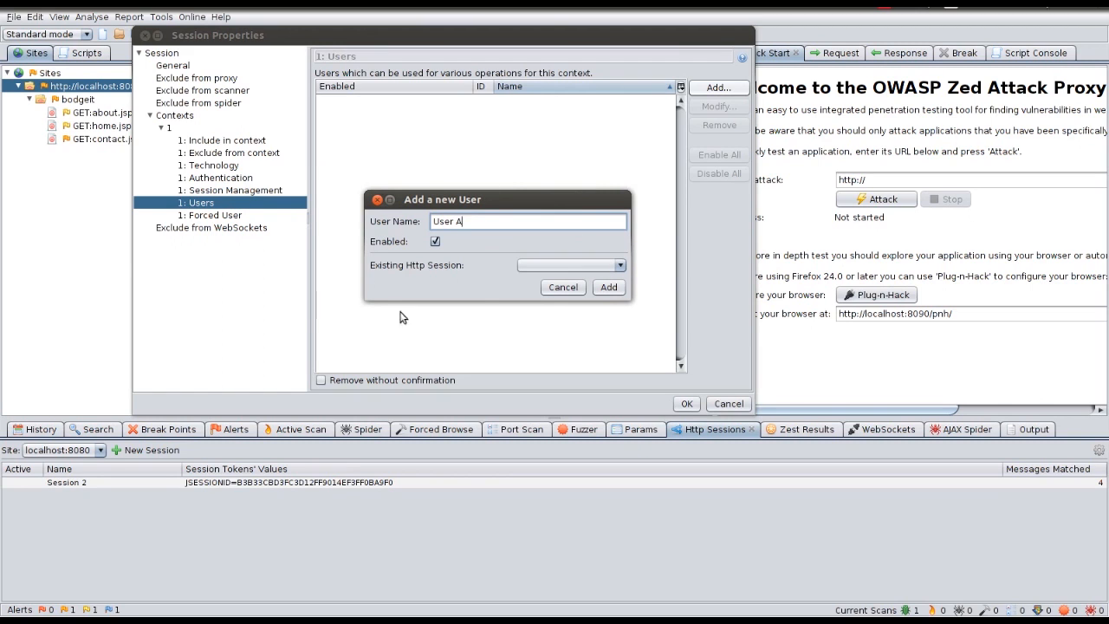
{"action": "left_click", "coordinate": [570, 265]}
{"action": "left_click", "coordinate": [568, 279]}
{"action": "left_click", "coordinate": [609, 287]}
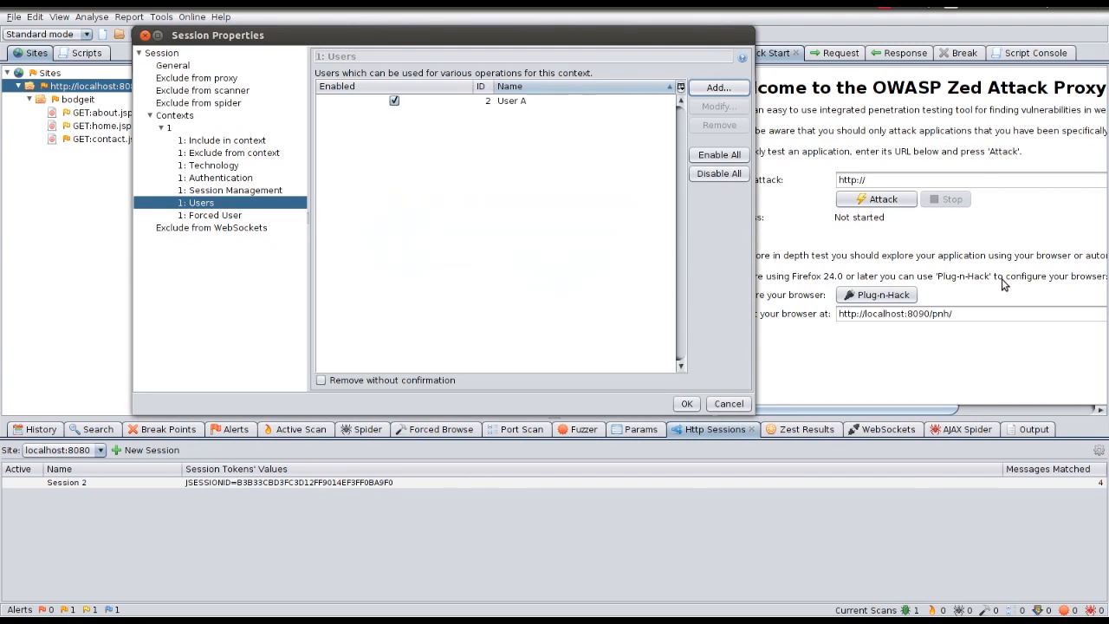
Step: Inspect User A without changes, then delete it from the context and return to Authentication
{"action": "left_click", "coordinate": [446, 103]}
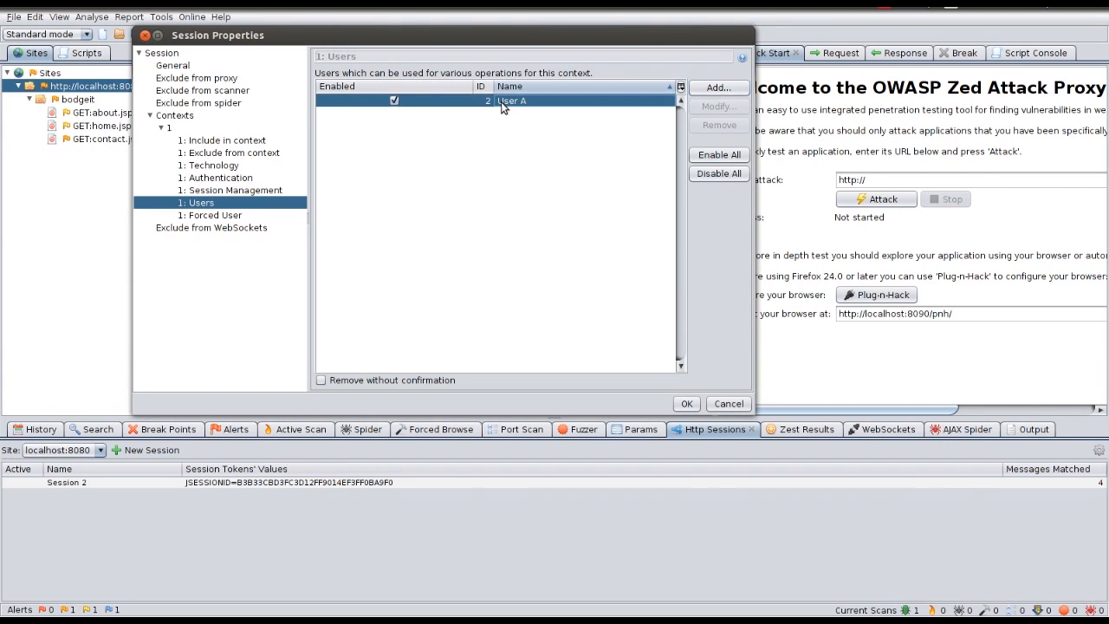
{"action": "left_click", "coordinate": [701, 108]}
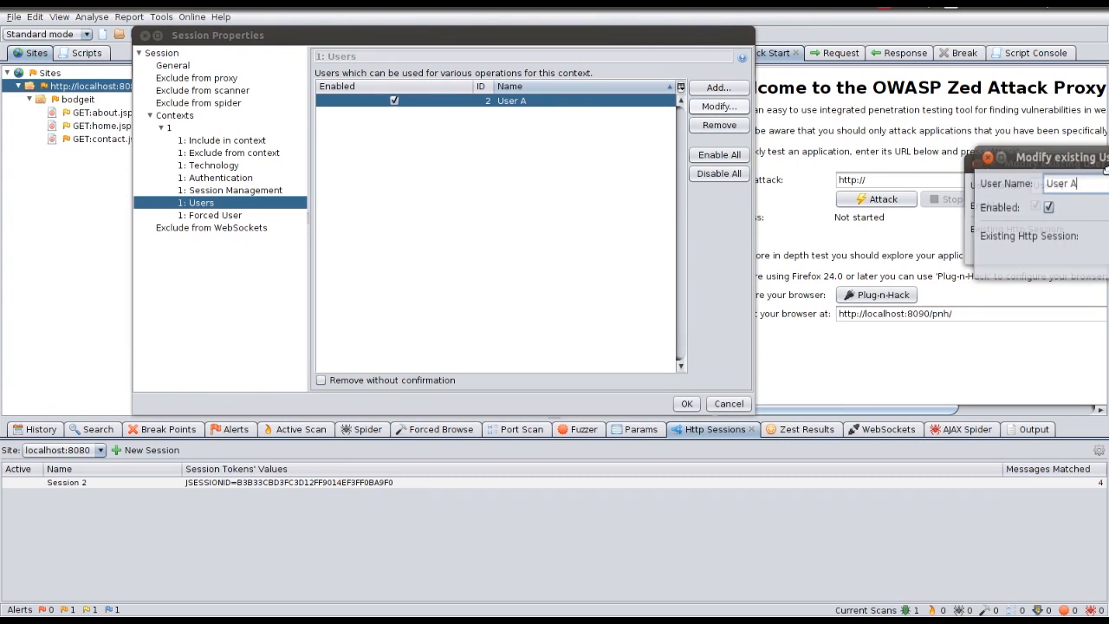
{"action": "left_click", "coordinate": [650, 293]}
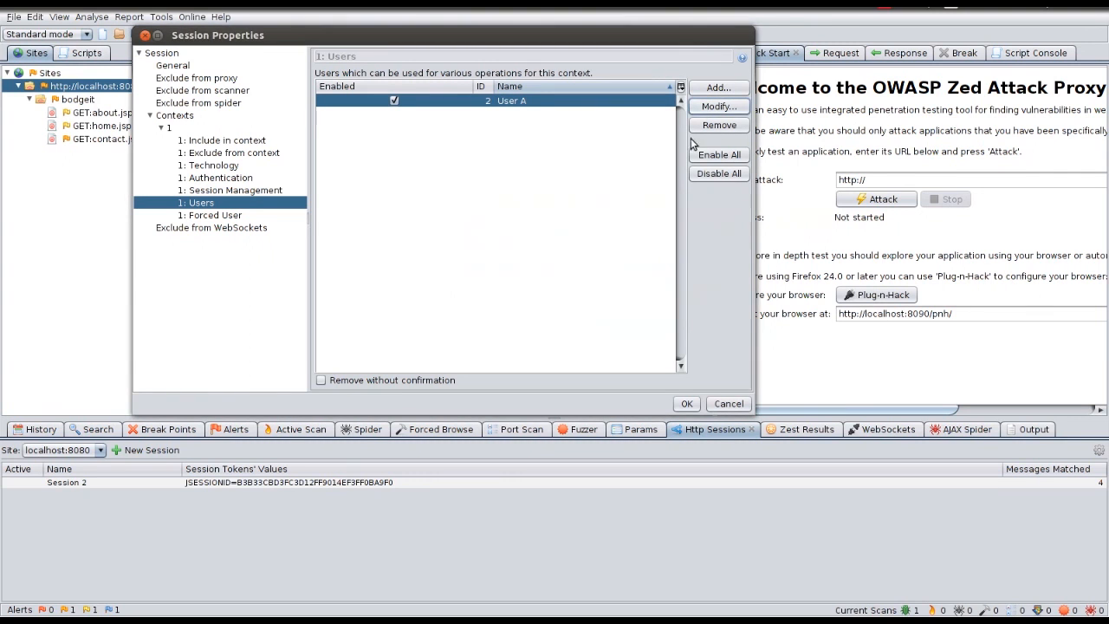
{"action": "left_click", "coordinate": [718, 125]}
{"action": "left_click", "coordinate": [654, 337]}
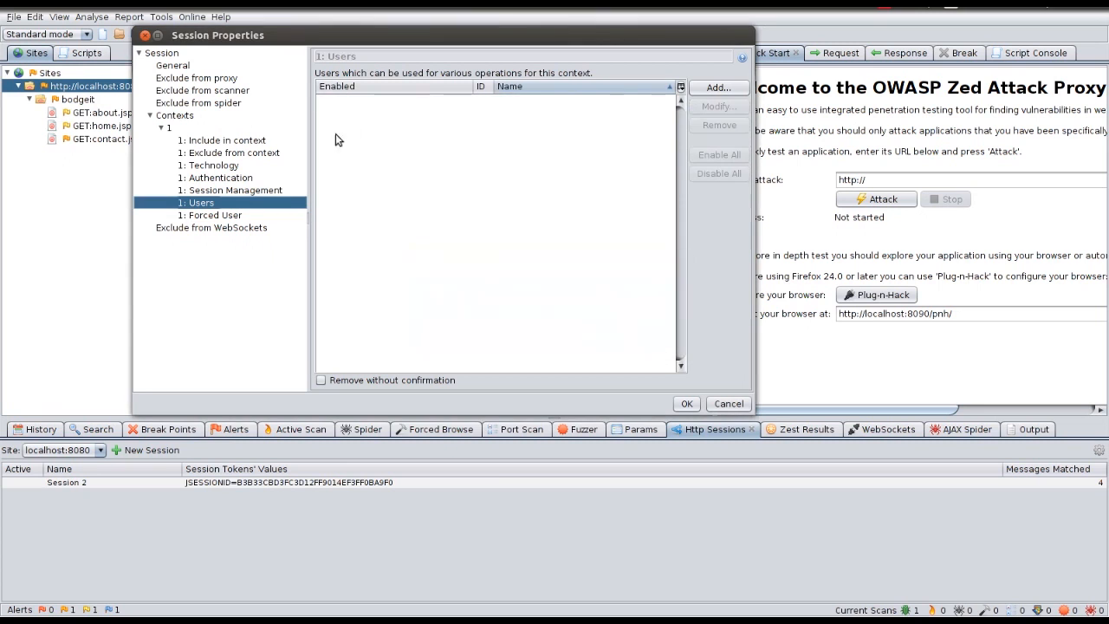
{"action": "left_click", "coordinate": [215, 177]}
Step: Switch the context's authentication method to Form-based Authentication
{"action": "left_click", "coordinate": [417, 116]}
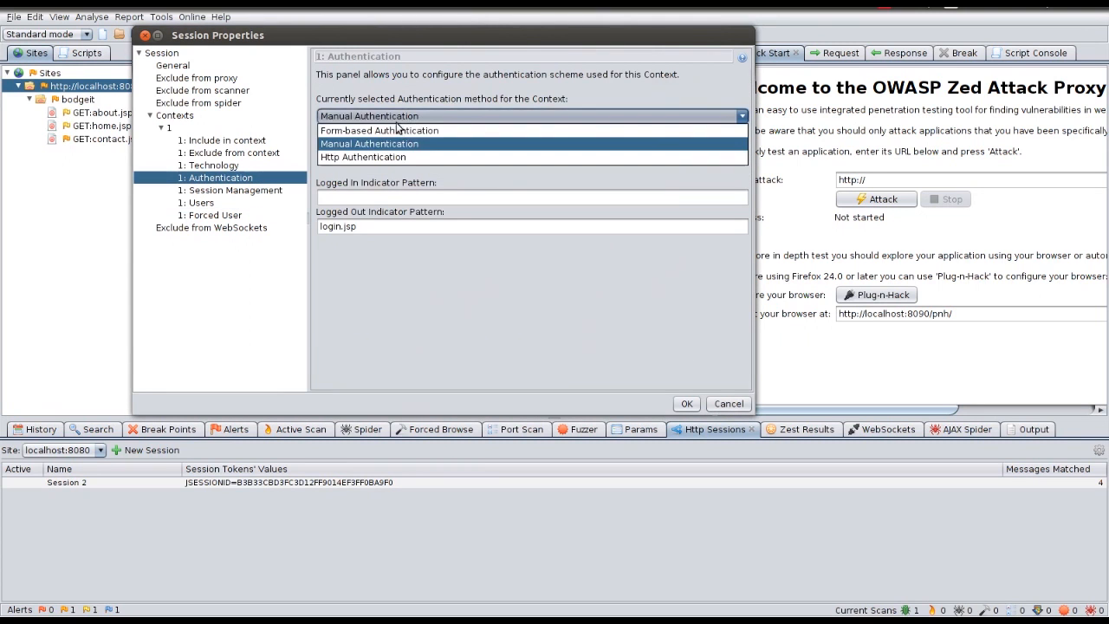
{"action": "left_click", "coordinate": [400, 127]}
{"action": "left_click", "coordinate": [198, 204]}
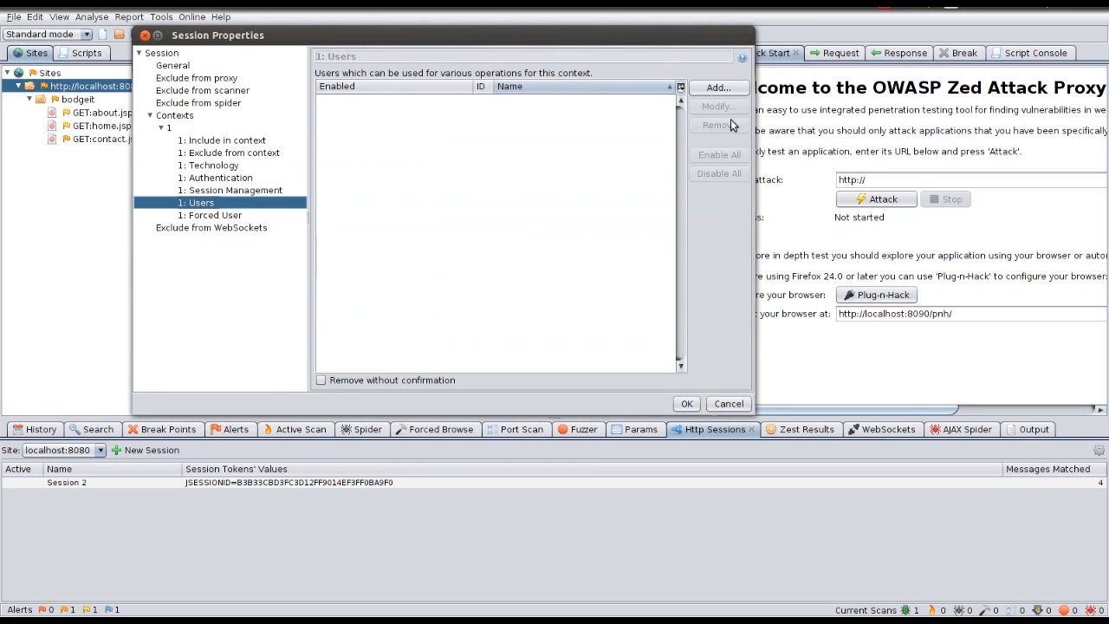
Step: Add User A with login username usera to the context
{"action": "left_click", "coordinate": [710, 89]}
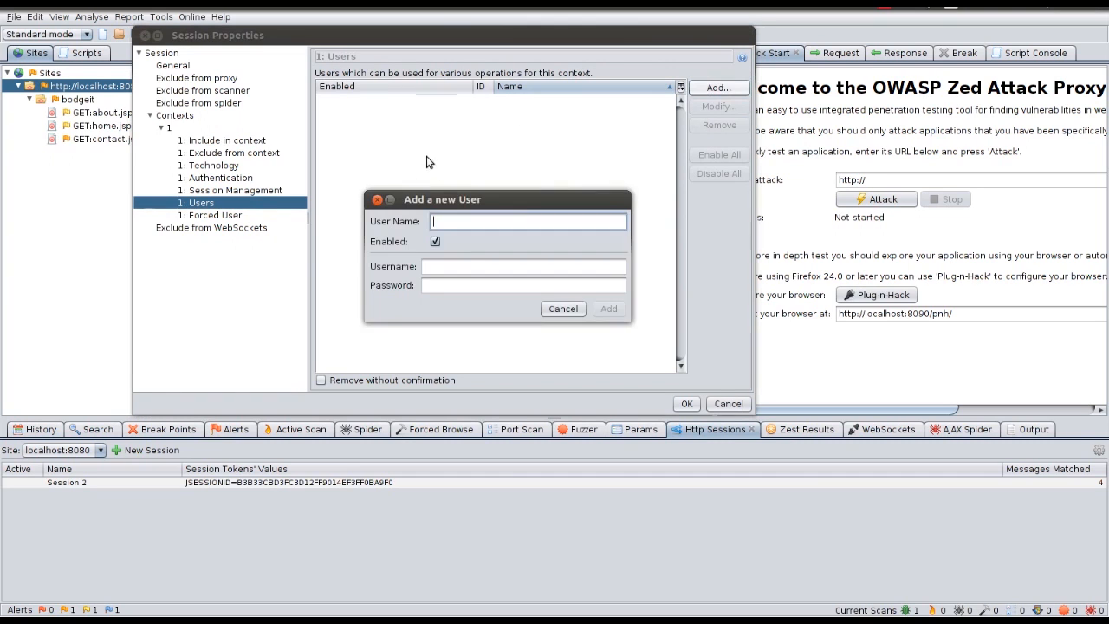
{"action": "type", "text": "User"}
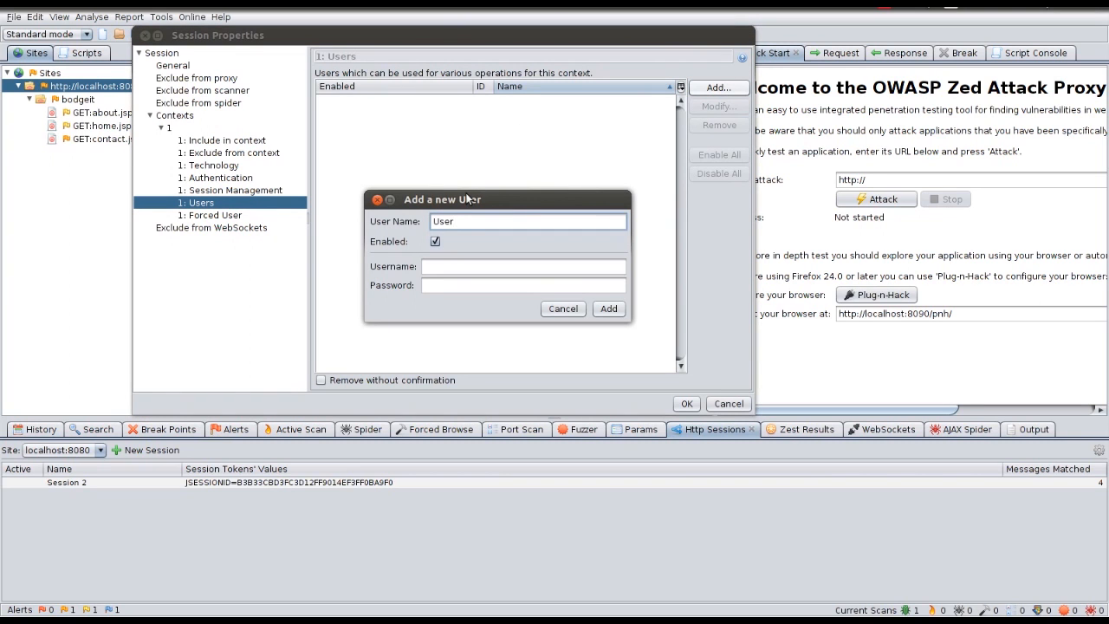
{"action": "type", "text": " A"}
{"action": "key", "text": "Tab"}
{"action": "type", "text": "usera"}
{"action": "key", "text": "Tab"}
{"action": "type", "text": "usera"}
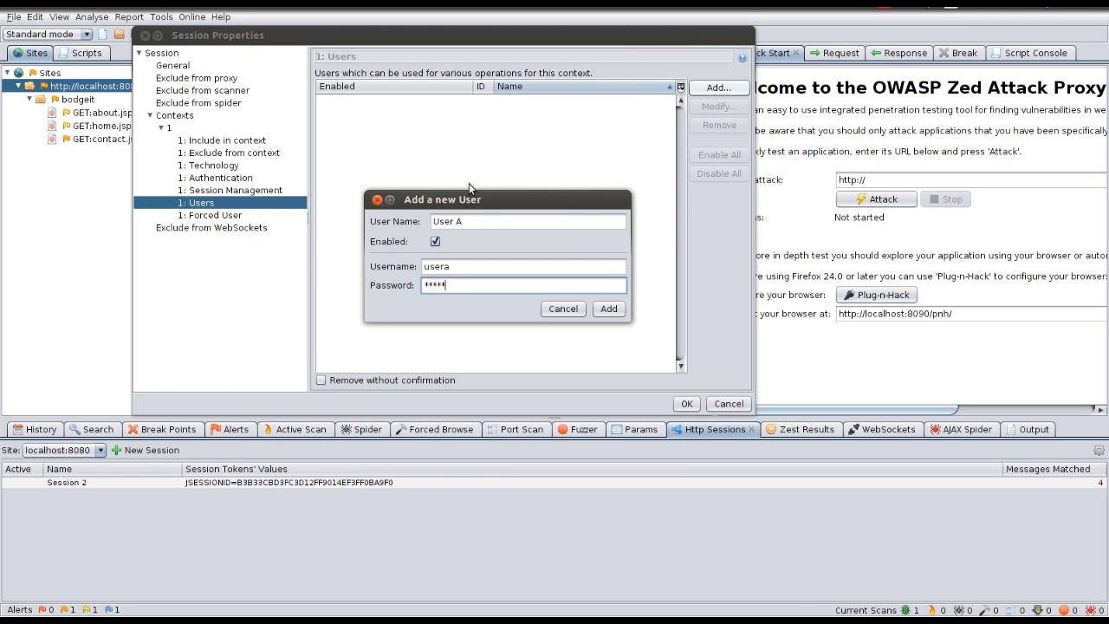
{"action": "left_click", "coordinate": [608, 308]}
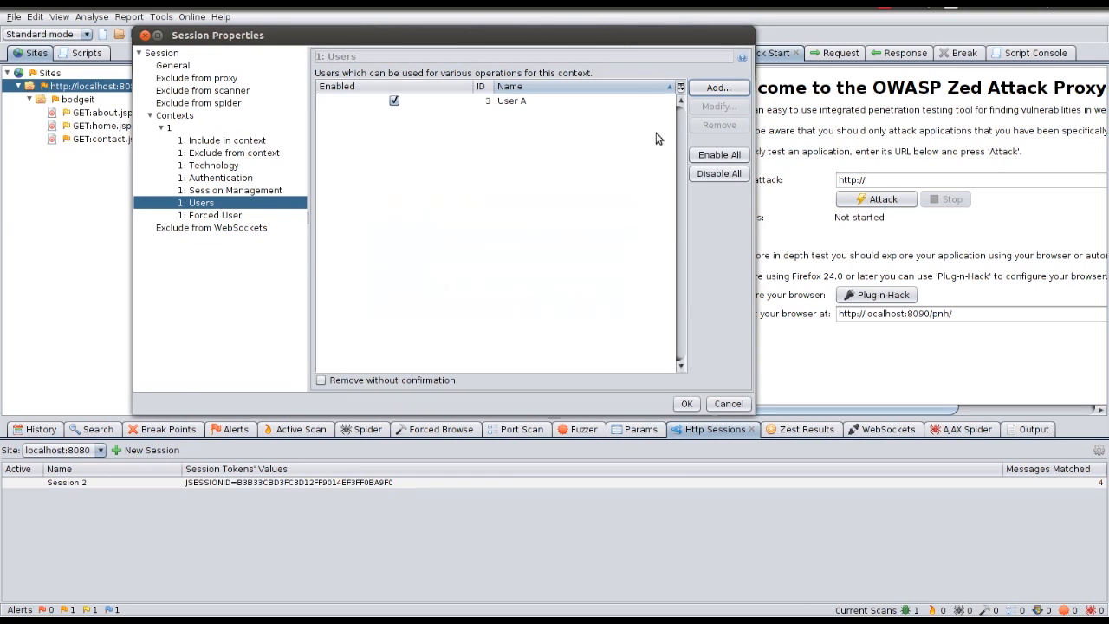
Step: Add a second user, User B, with its login credentials
{"action": "left_click", "coordinate": [717, 89]}
{"action": "type", "text": "USer"}
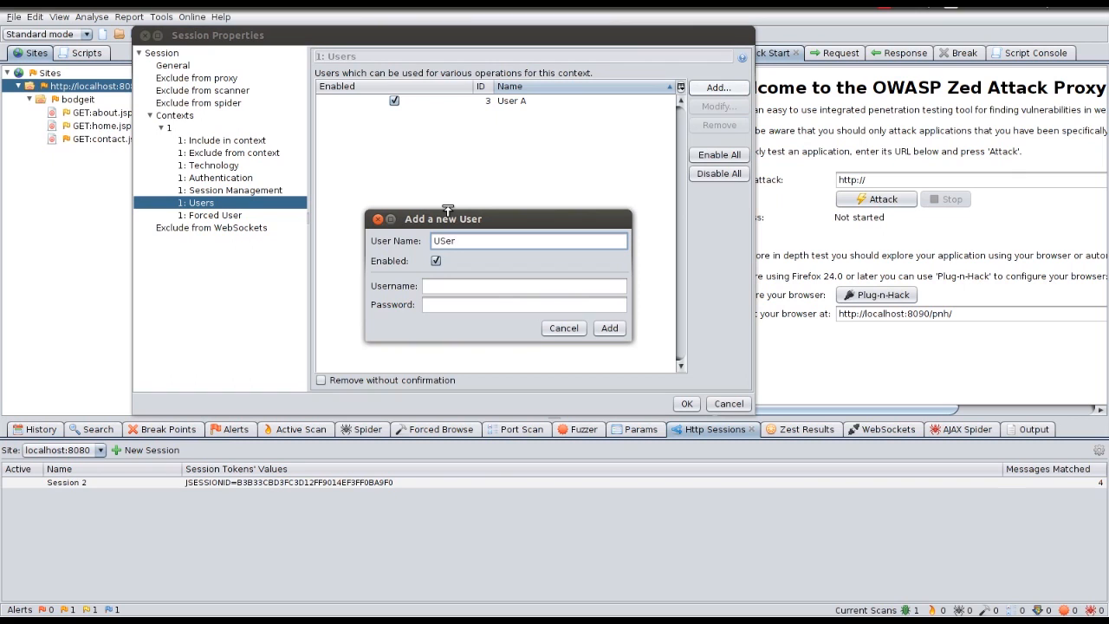
{"action": "key", "text": "BackSpace"}
{"action": "key", "text": "BackSpace"}
{"action": "type", "text": "ser B"}
{"action": "key", "text": "Tab"}
{"action": "key", "text": "Tab"}
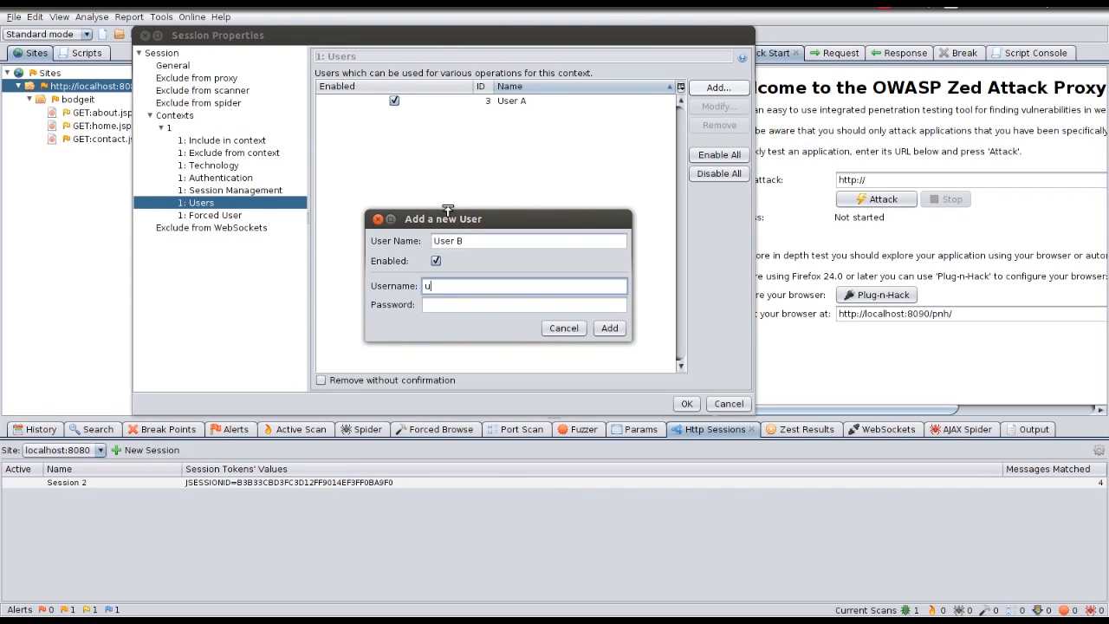
{"action": "key", "text": "Tab"}
{"action": "type", "text": "userb"}
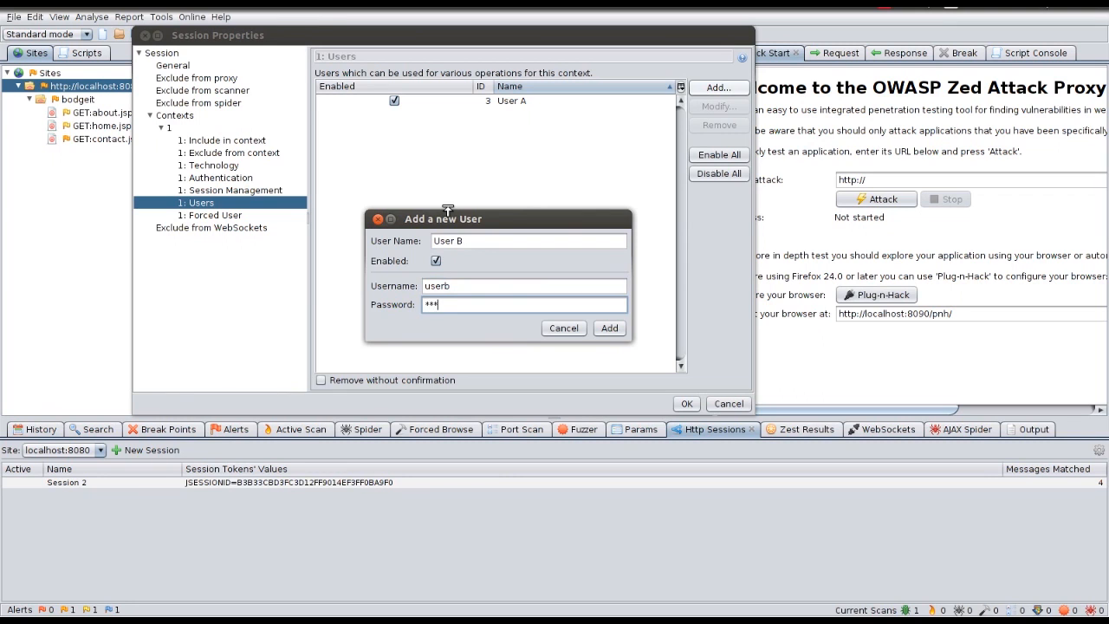
{"action": "left_click", "coordinate": [609, 327]}
Step: Switch the context to HTTP Authentication, accepting that its users get removed
{"action": "left_click", "coordinate": [214, 178]}
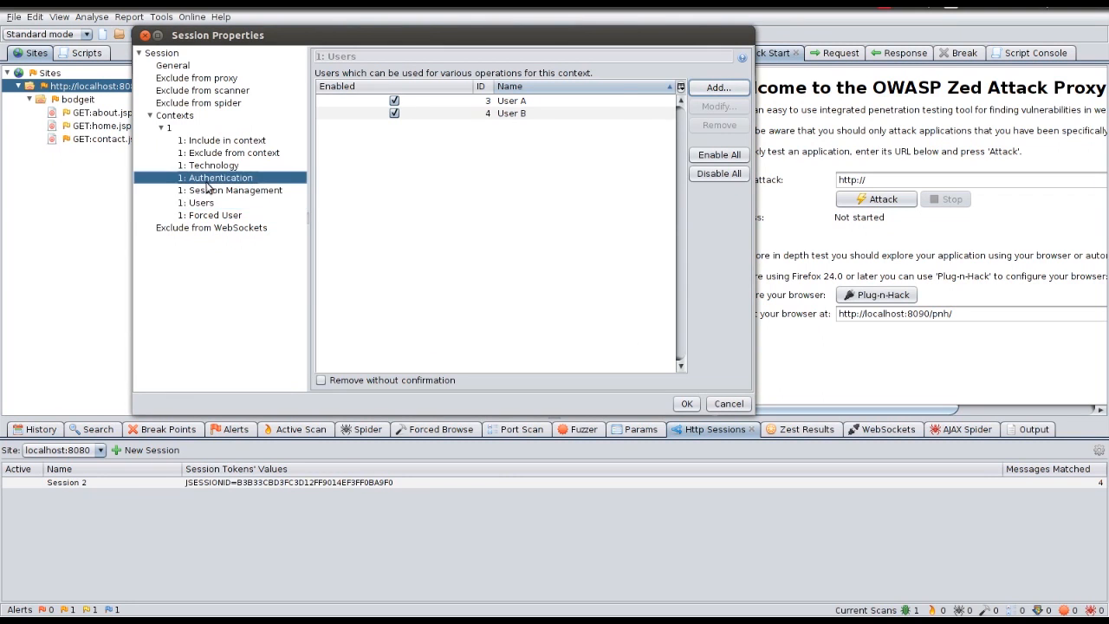
{"action": "left_click", "coordinate": [343, 118]}
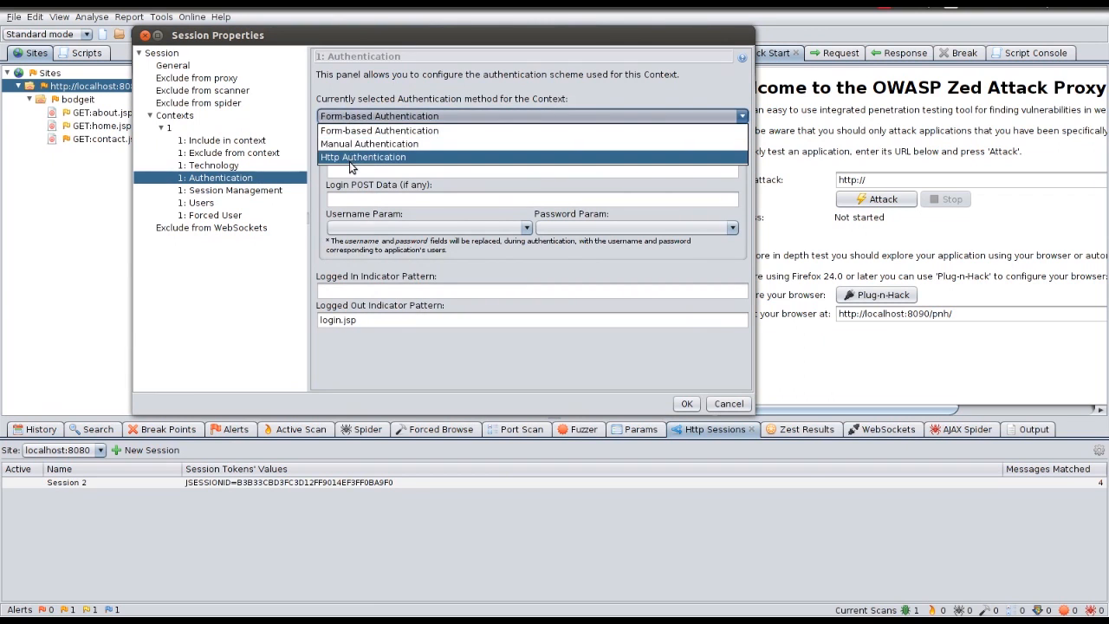
{"action": "left_click", "coordinate": [352, 159]}
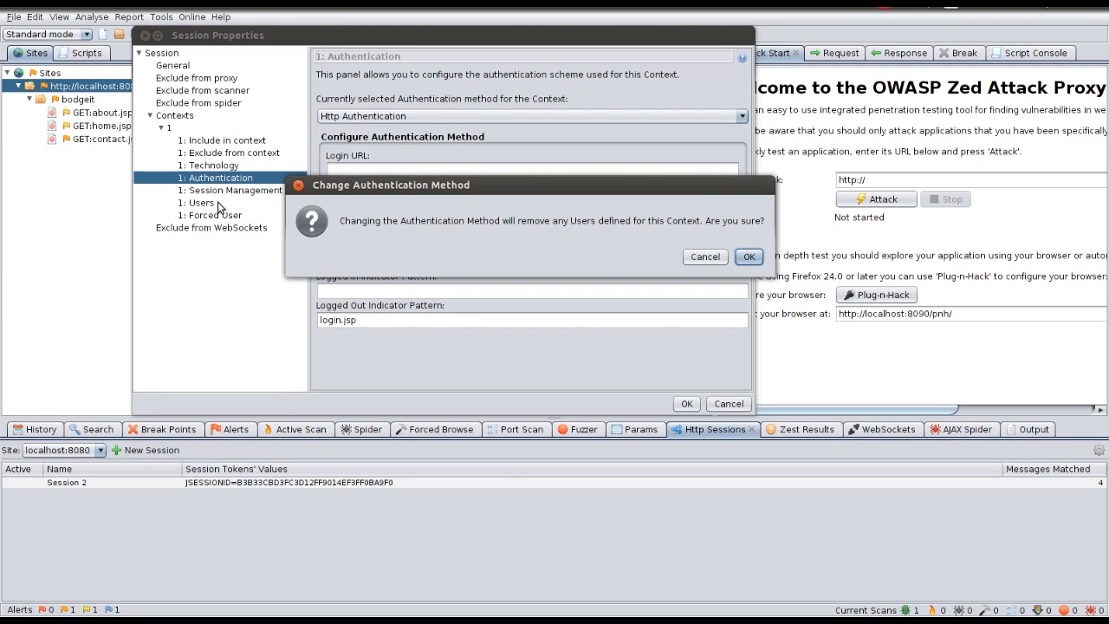
{"action": "left_click", "coordinate": [743, 259]}
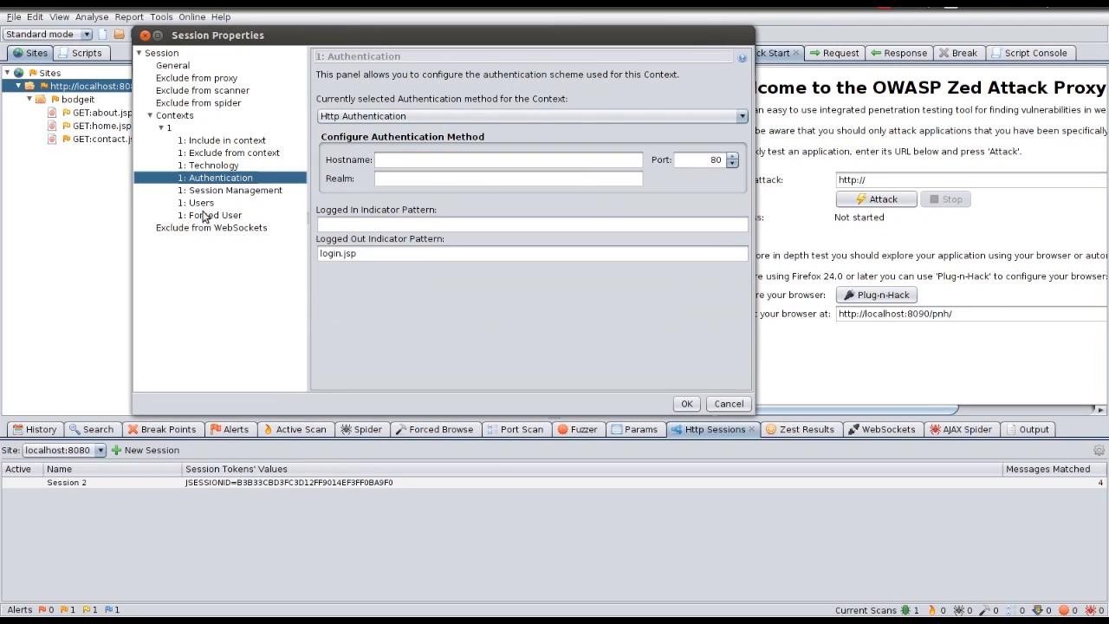
Step: Verify the users list is now empty, then return to Authentication and switch windows
{"action": "left_click", "coordinate": [198, 203]}
{"action": "left_click", "coordinate": [713, 89]}
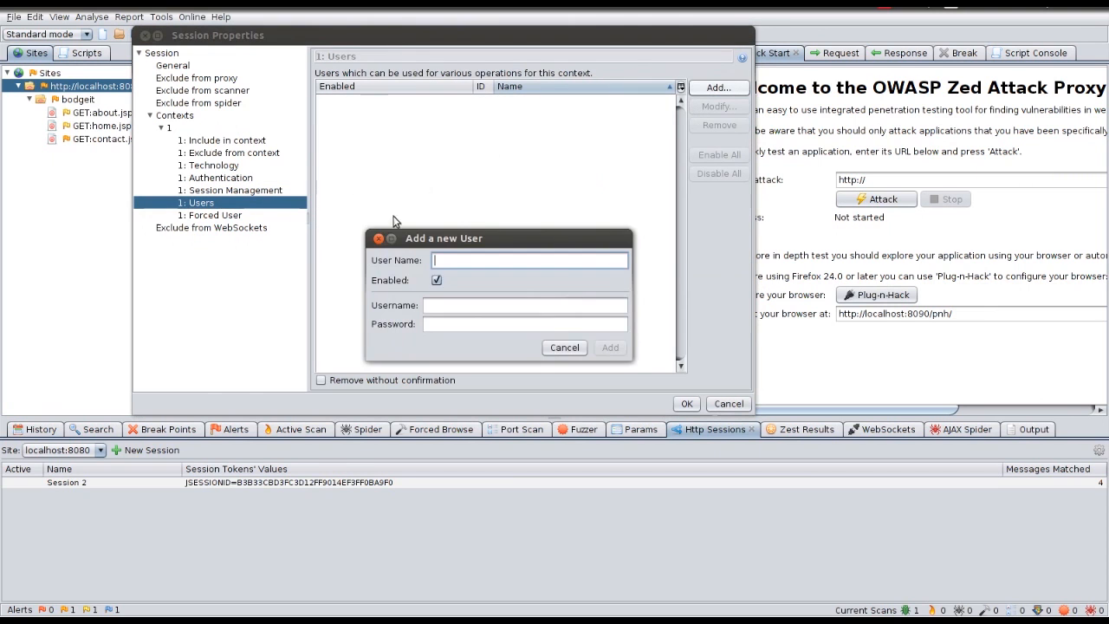
{"action": "left_click", "coordinate": [567, 347]}
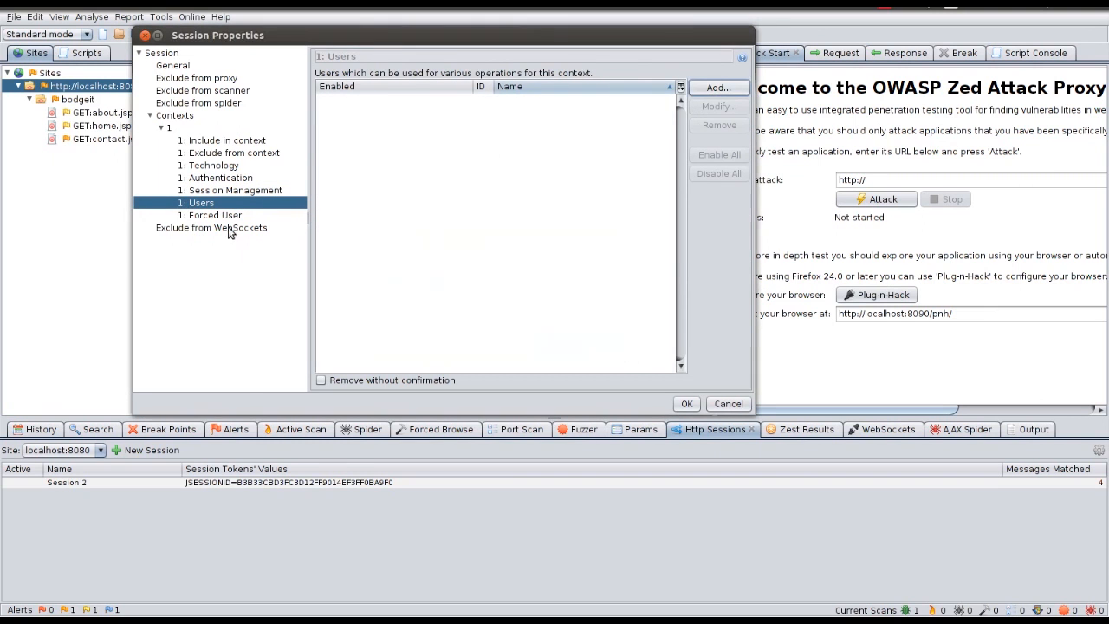
{"action": "left_click", "coordinate": [232, 178]}
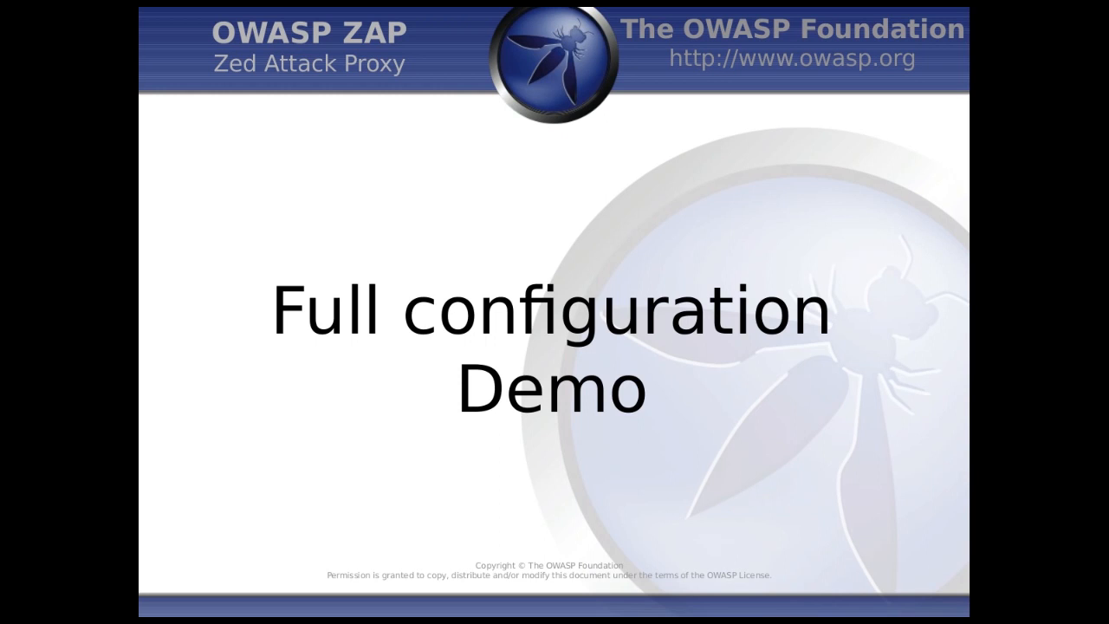
{"action": "key", "text": "alt+Tab"}
{"action": "key", "text": "alt+Tab"}
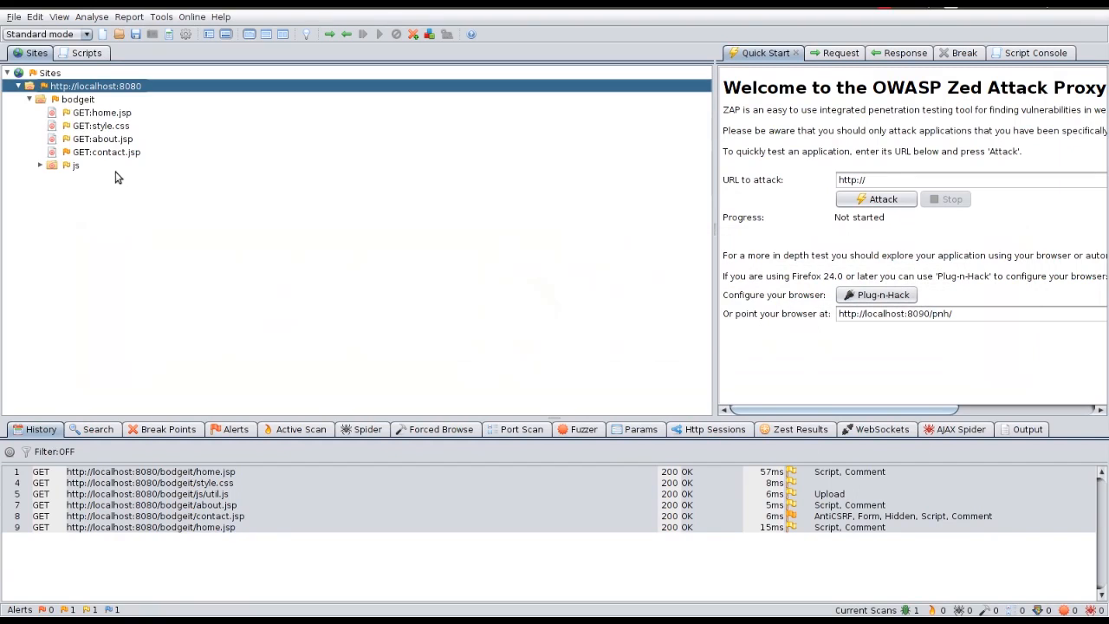
Step: Start a new ZAP session, discarding the unsaved current one
{"action": "left_click", "coordinate": [12, 16]}
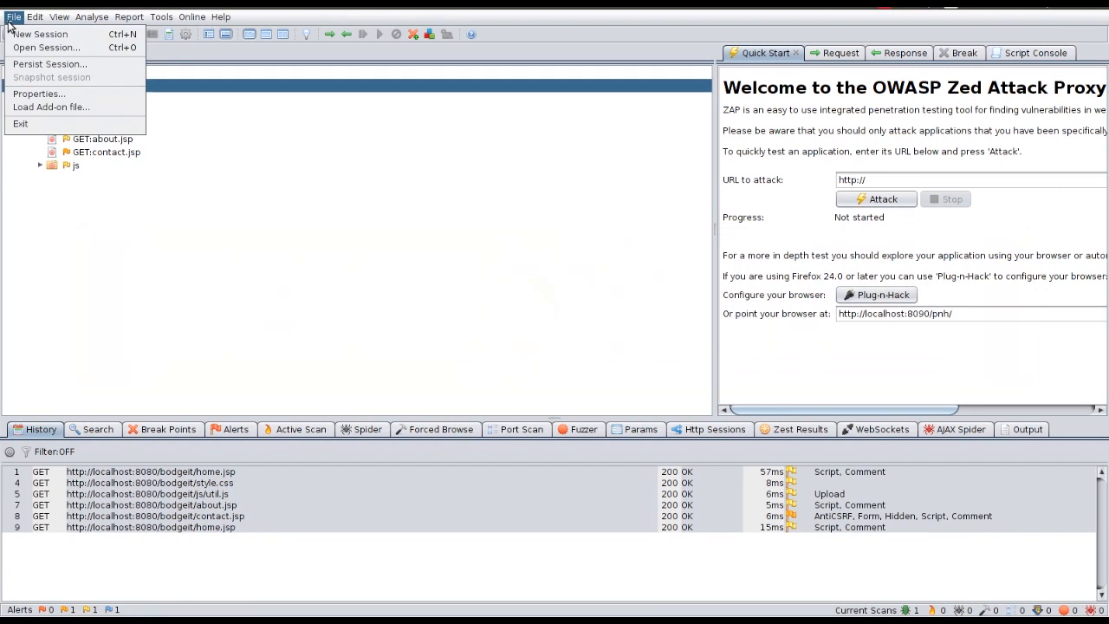
{"action": "left_click", "coordinate": [34, 33]}
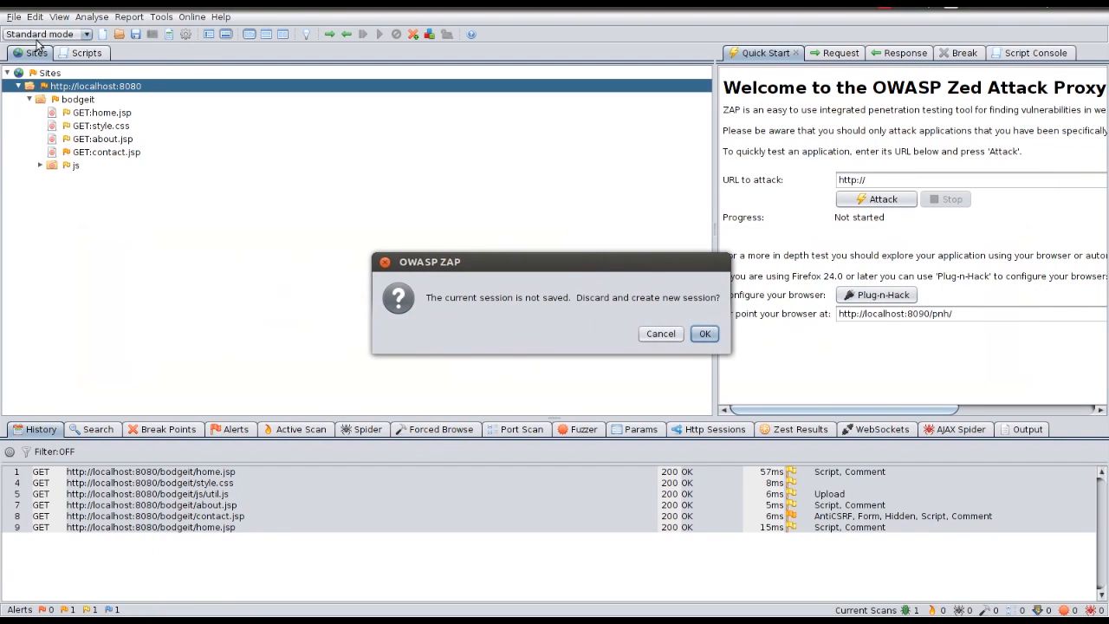
{"action": "left_click", "coordinate": [704, 334]}
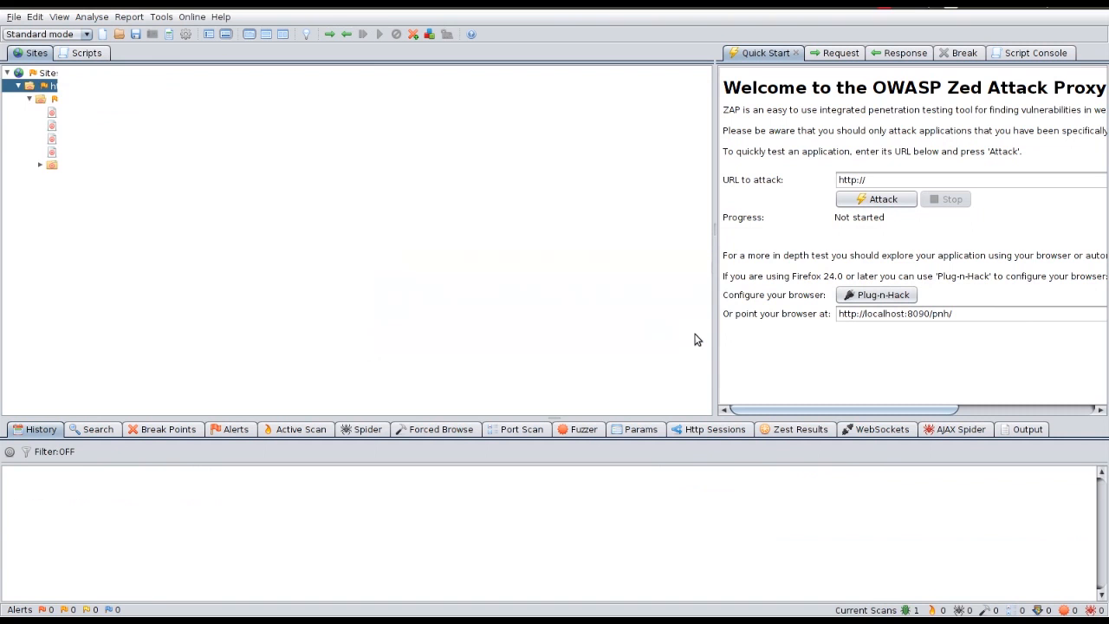
Step: Browse BodgeIt's Home, About Us and Contact Us pages, then expand localhost:8080 in Sites
{"action": "key", "text": "alt+Tab"}
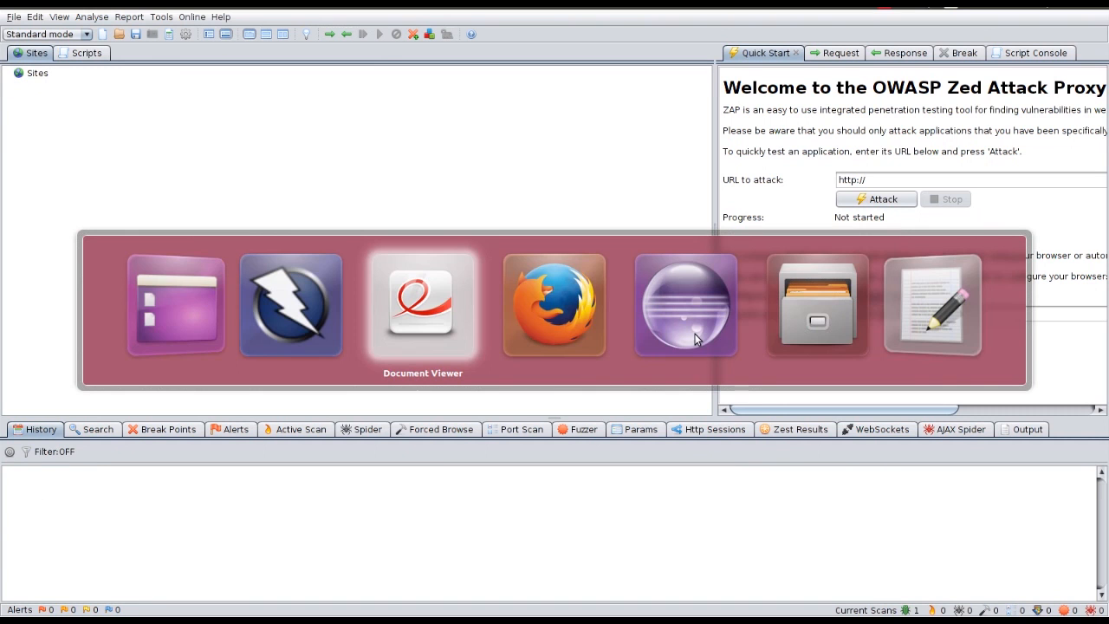
{"action": "key", "text": "Tab"}
{"action": "left_click", "coordinate": [189, 154]}
{"action": "left_click", "coordinate": [322, 155]}
{"action": "left_click", "coordinate": [204, 160]}
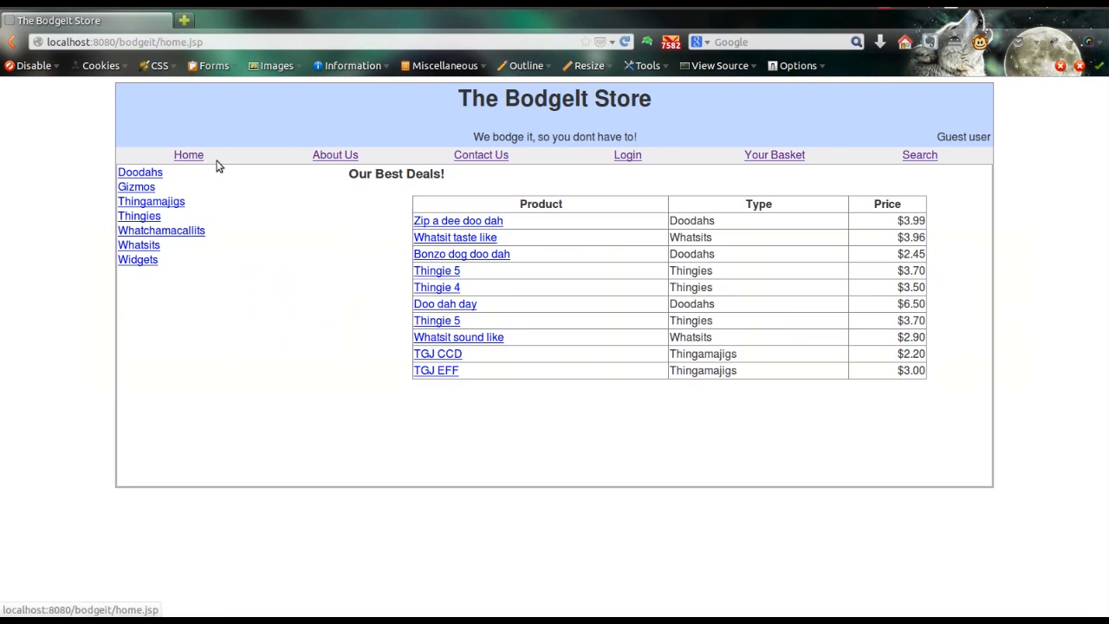
{"action": "left_click", "coordinate": [476, 154]}
{"action": "key", "text": "alt+Tab"}
{"action": "left_click", "coordinate": [7, 72]}
{"action": "left_click", "coordinate": [19, 85]}
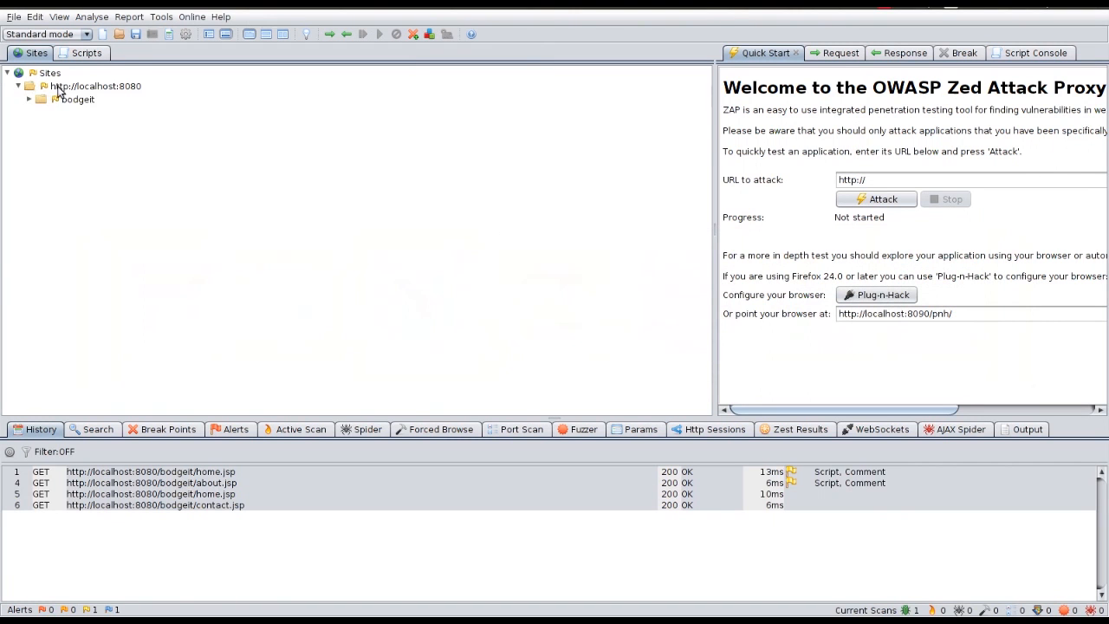
Step: Include the bodgeit site in a new context named BodgeIt App and save it
{"action": "right_click", "coordinate": [52, 100]}
{"action": "mouse_move", "coordinate": [110, 134]}
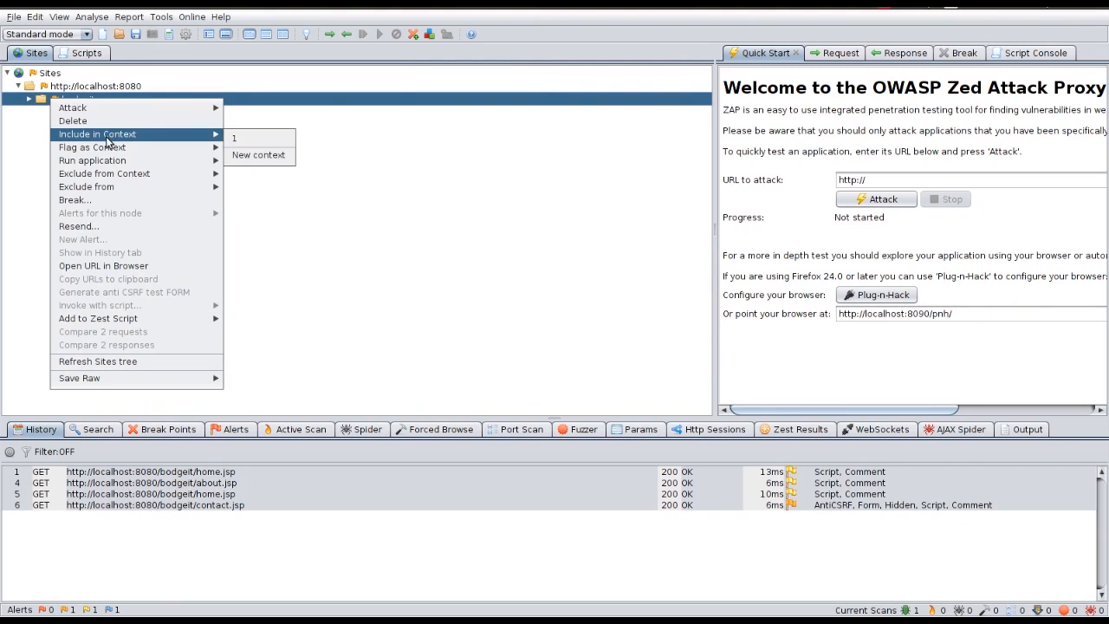
{"action": "left_click", "coordinate": [255, 143]}
{"action": "double_click", "coordinate": [364, 213]}
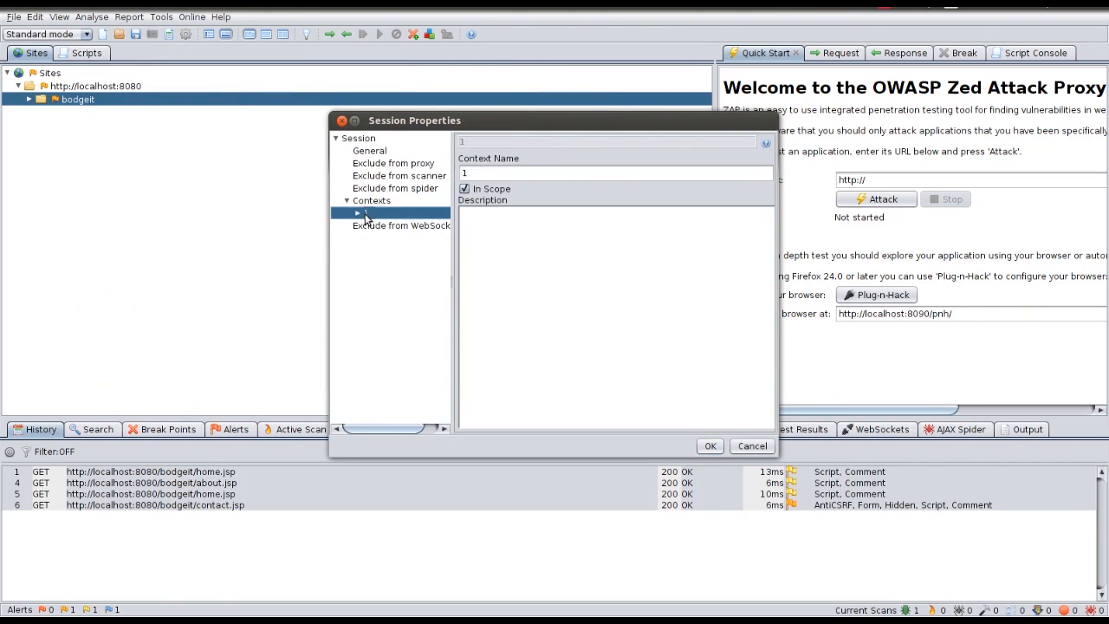
{"action": "double_click", "coordinate": [525, 174]}
{"action": "type", "text": "Bodget"}
{"action": "type", "text": "t A"}
{"action": "type", "text": "App"}
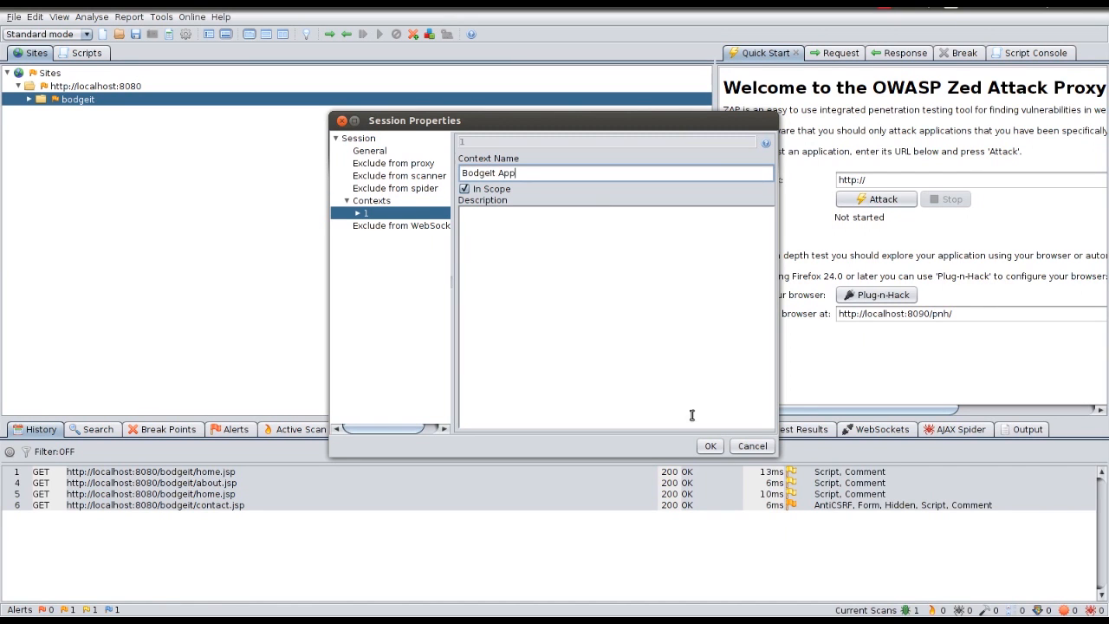
{"action": "left_click", "coordinate": [710, 445]}
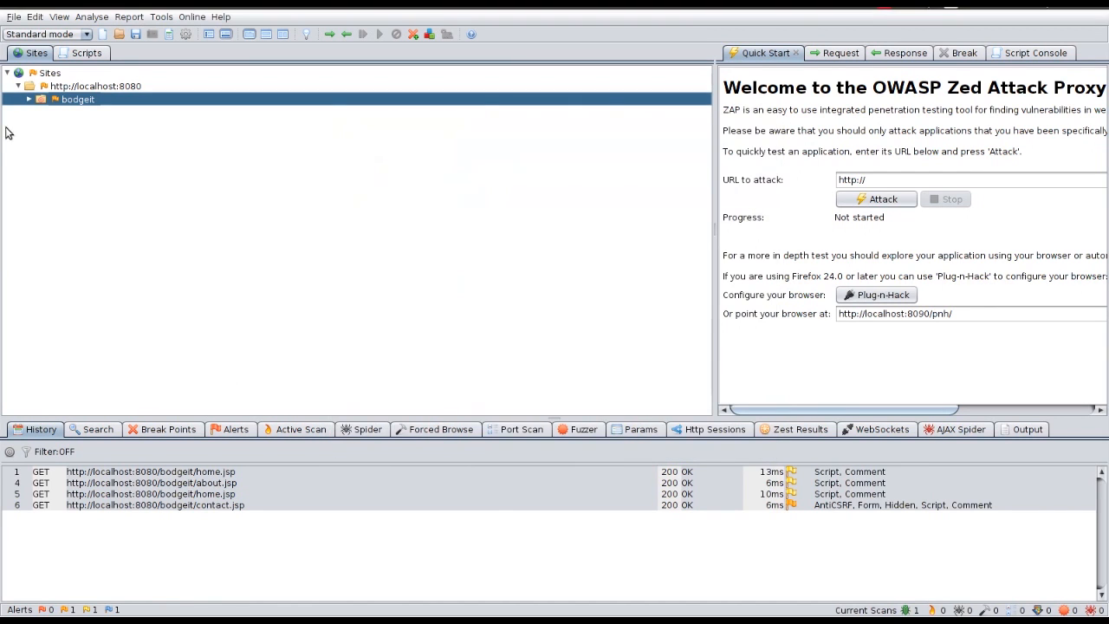
Step: Review context 1's session management and form-based authentication settings, then cancel without saving
{"action": "left_click", "coordinate": [29, 99]}
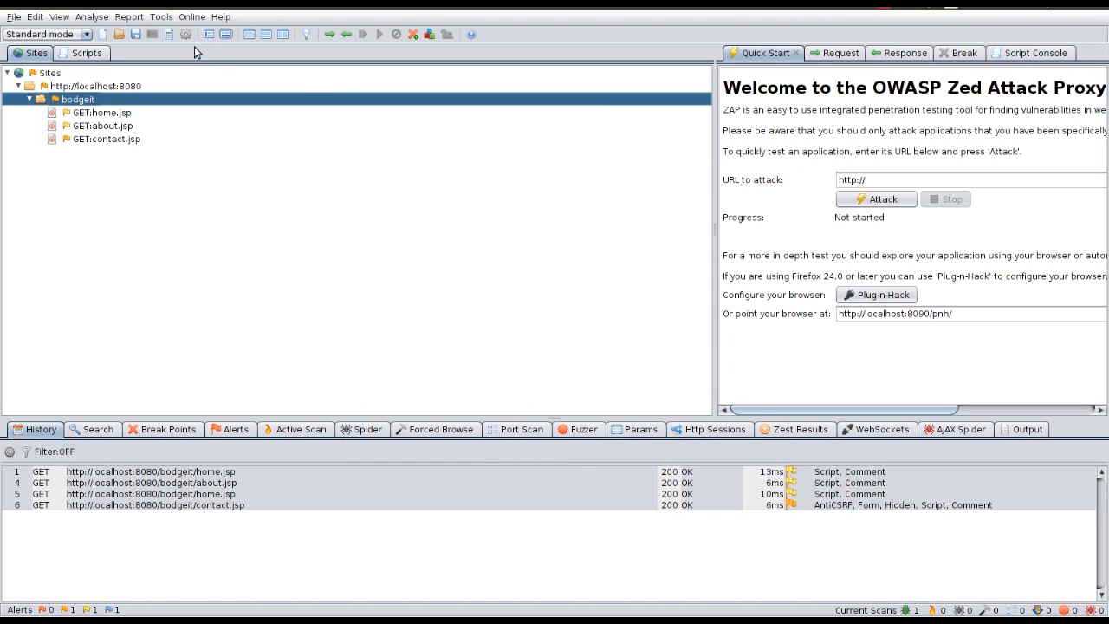
{"action": "left_click", "coordinate": [169, 34]}
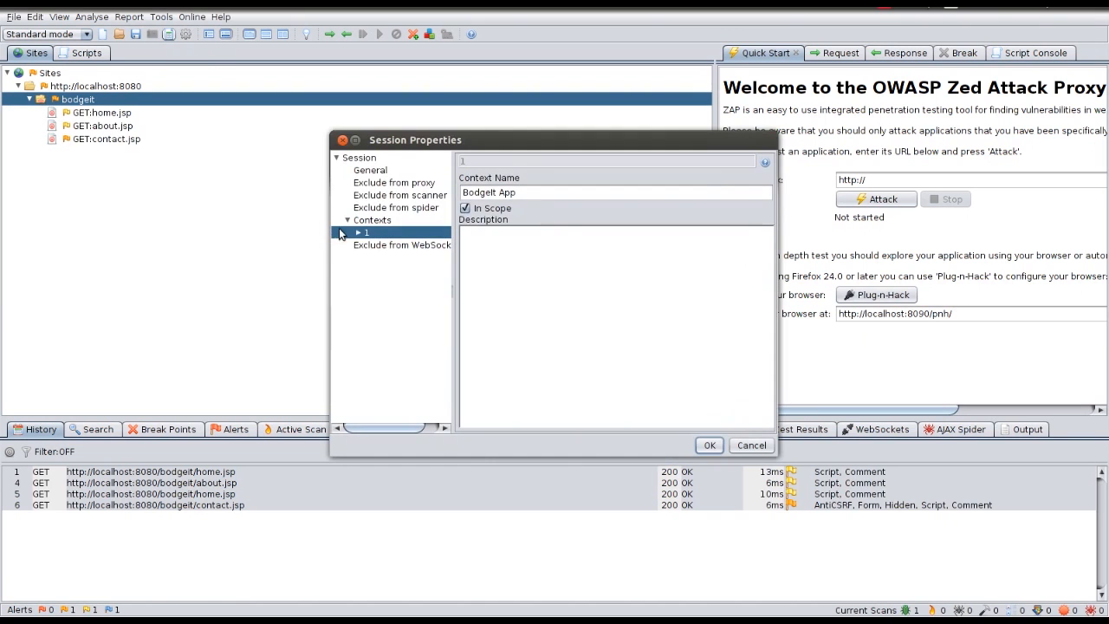
{"action": "left_click", "coordinate": [362, 235]}
{"action": "left_click", "coordinate": [405, 297]}
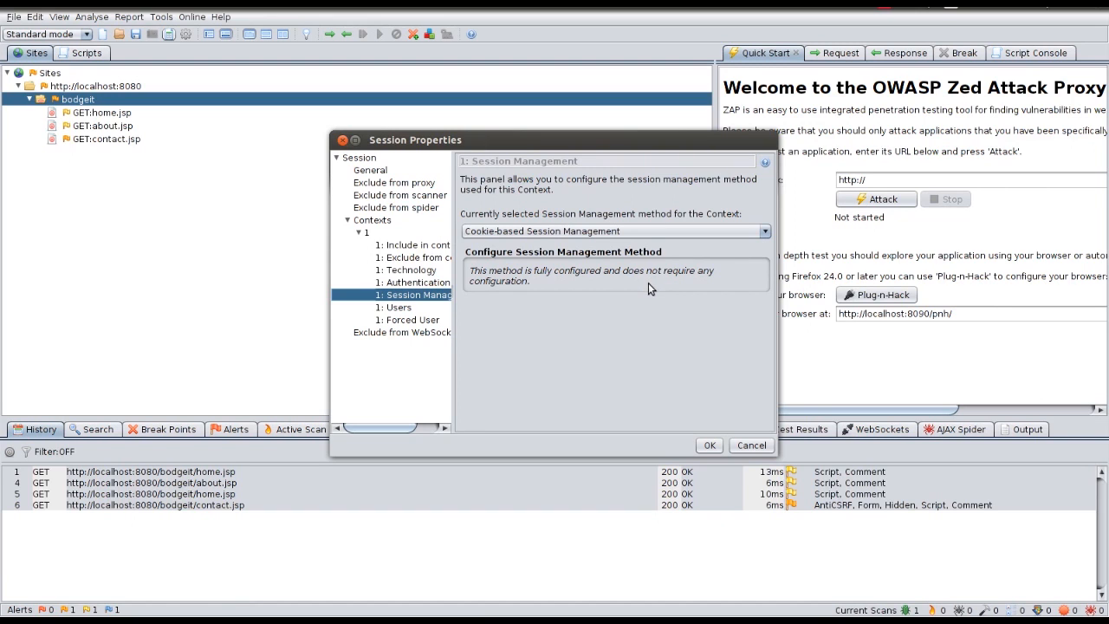
{"action": "left_click", "coordinate": [441, 283]}
{"action": "left_click", "coordinate": [555, 232]}
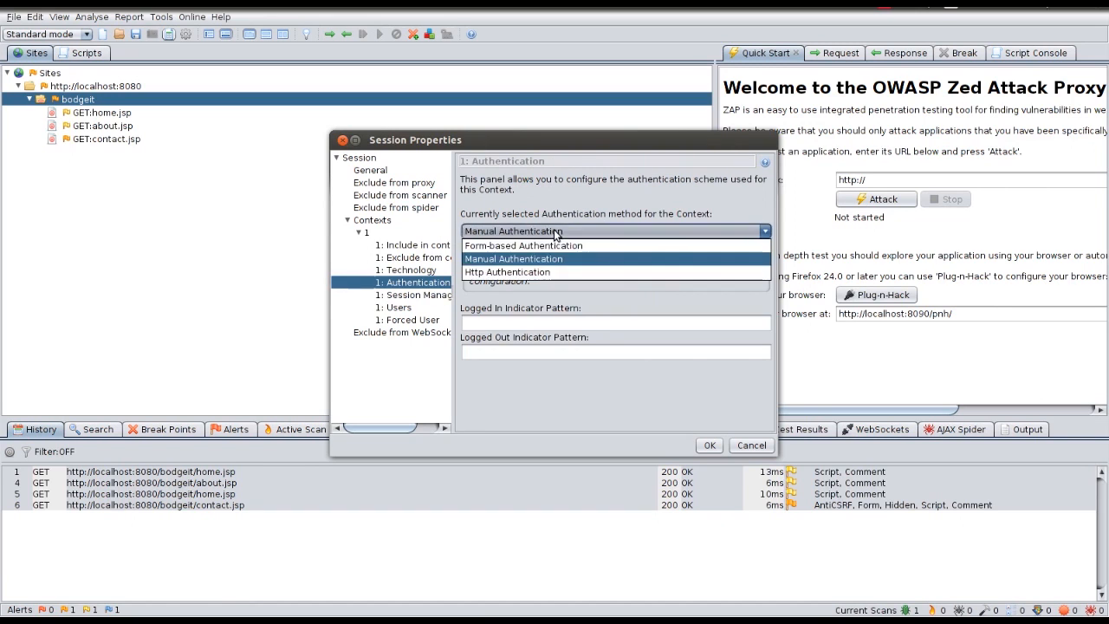
{"action": "left_click", "coordinate": [554, 246]}
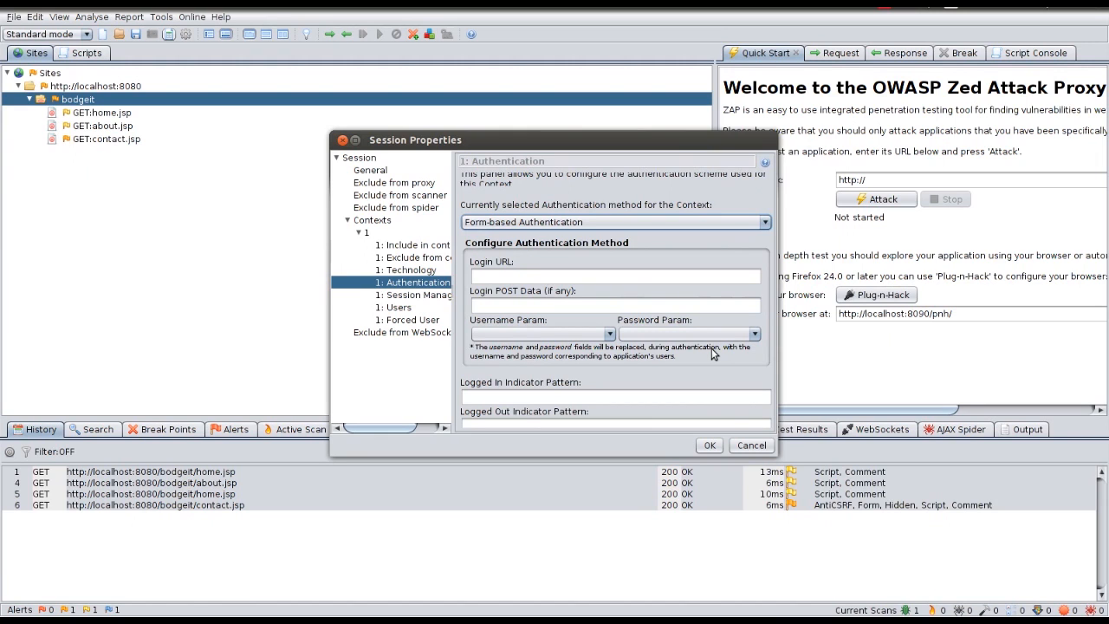
{"action": "left_click", "coordinate": [750, 445]}
{"action": "key", "text": "alt+Tab"}
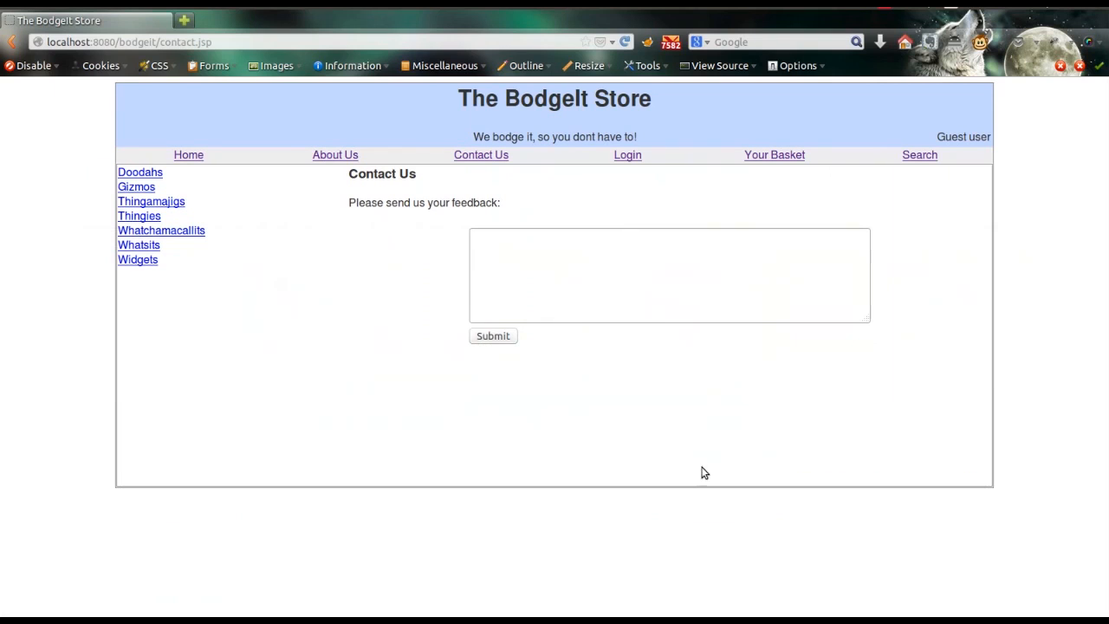
Step: Log in to the BodgeIt Store using the suggested test account's username and password
{"action": "left_click", "coordinate": [625, 154]}
{"action": "left_click", "coordinate": [691, 236]}
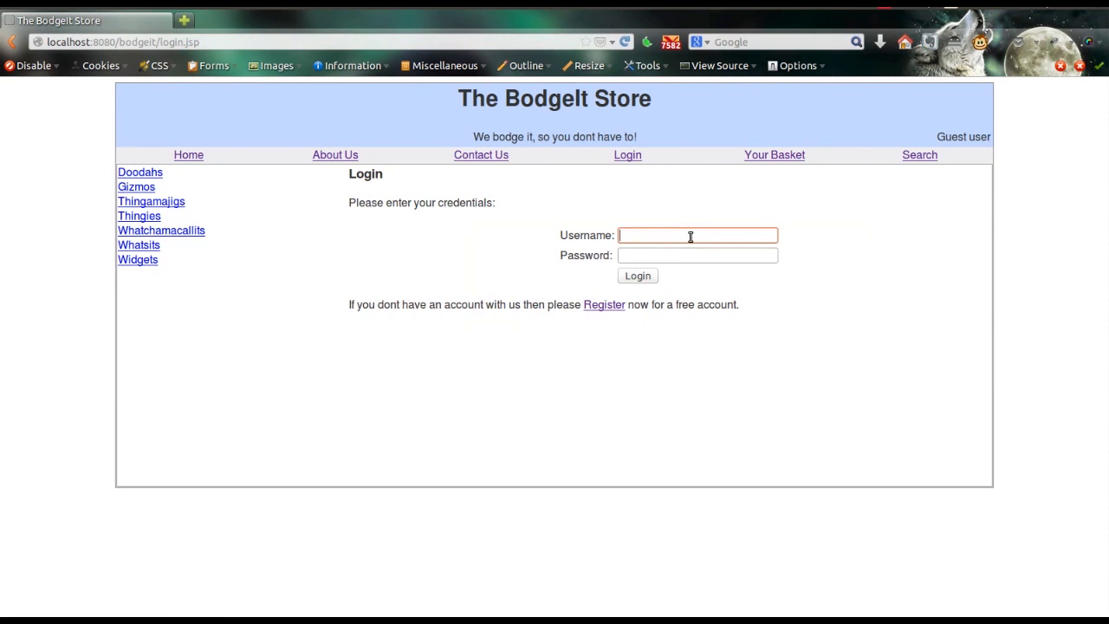
{"action": "type", "text": "test"}
{"action": "key", "text": "Down"}
{"action": "key", "text": "Return"}
{"action": "key", "text": "Tab"}
{"action": "type", "text": "p"}
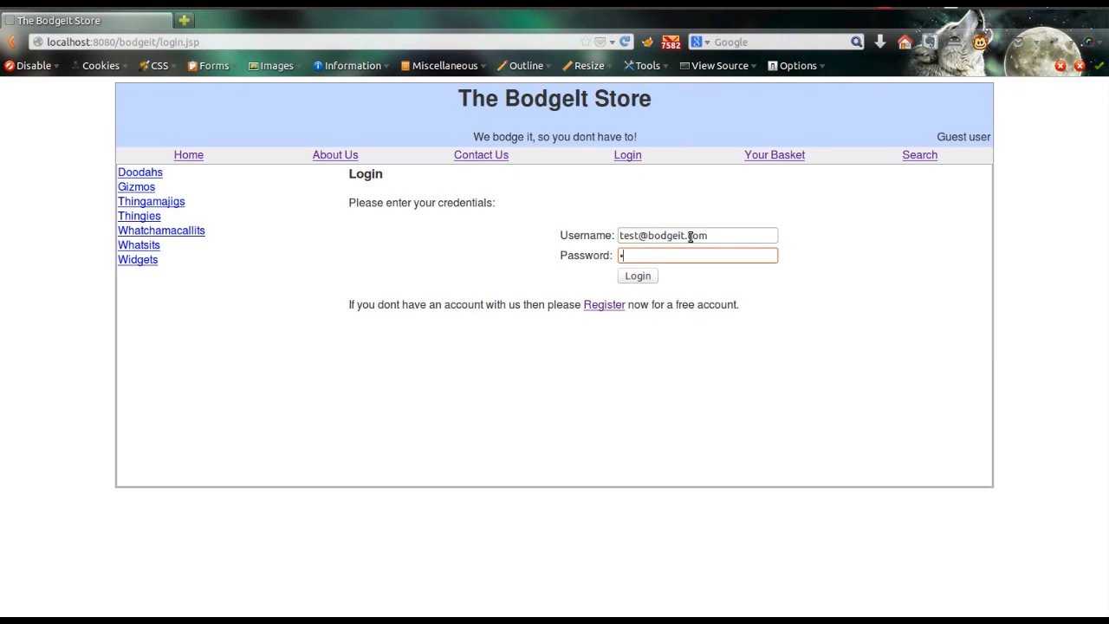
{"action": "key", "text": "Return"}
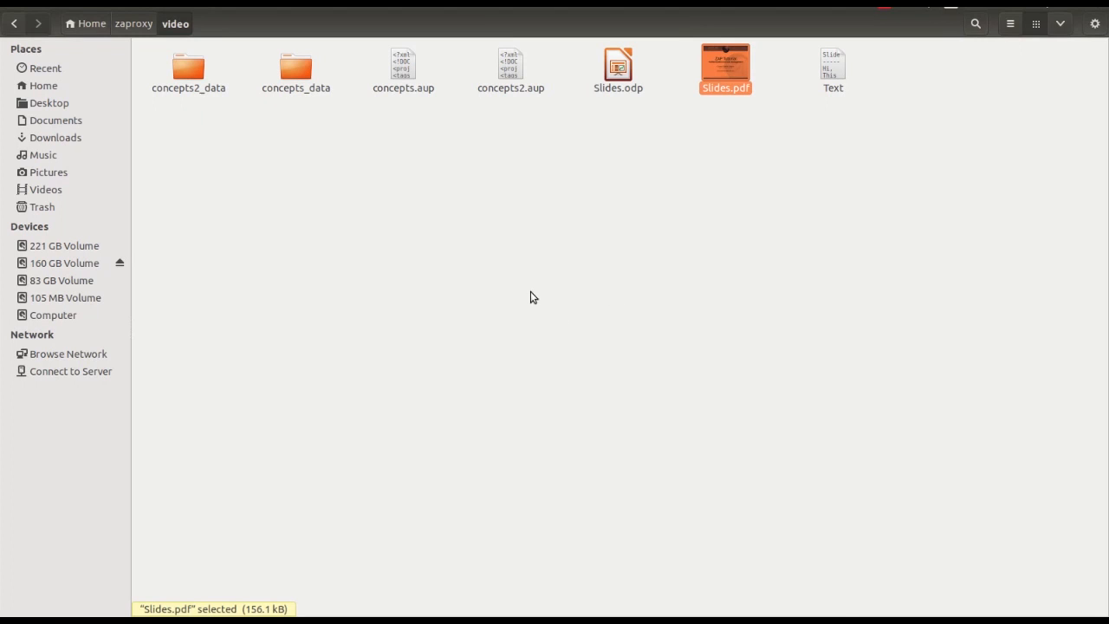
Step: Leave the file manager and bring the OWASP ZAP window back to the front
{"action": "key", "text": "alt+Tab"}
{"action": "key", "text": "alt+Tab"}
{"action": "key", "text": "alt+Tab"}
{"action": "key", "text": "alt+Tab"}
{"action": "key", "text": "alt+Tab"}
{"action": "key", "text": "alt+Tab"}
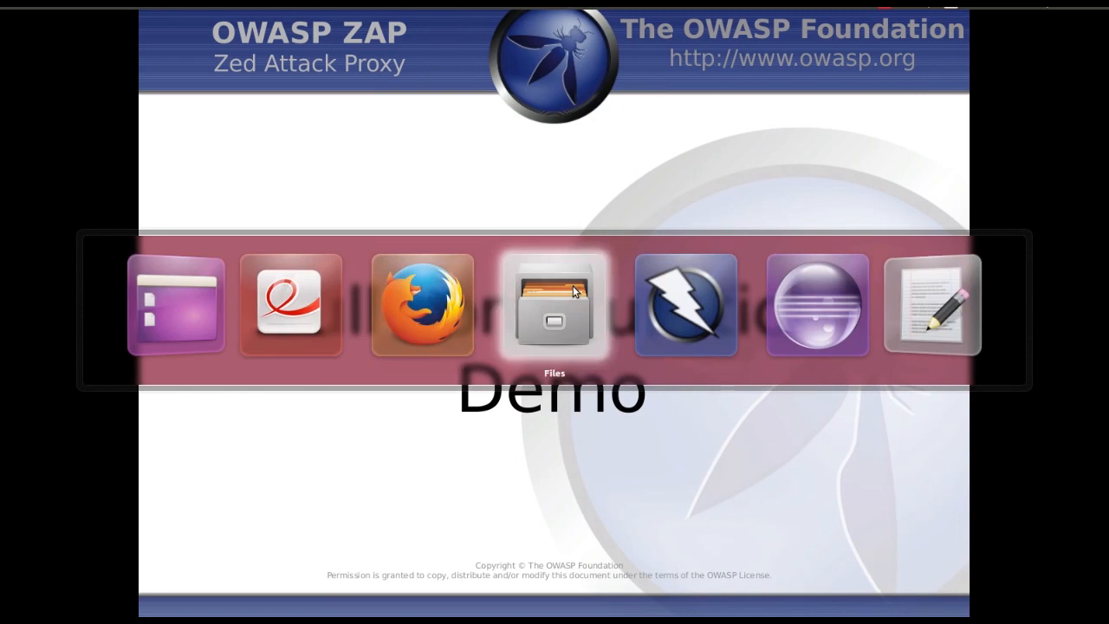
{"action": "key", "text": "alt+Tab"}
{"action": "left_click", "coordinate": [102, 167]}
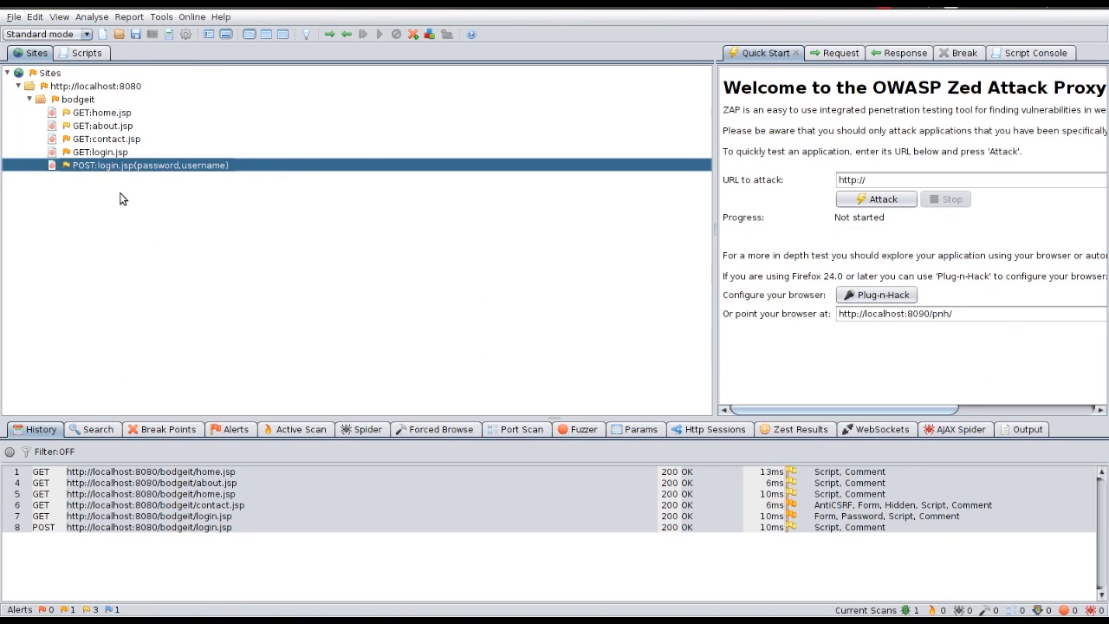
Step: Flag POST login.jsp as BodgeIt App's form-based login request with username parameter 'username'
{"action": "right_click", "coordinate": [104, 165]}
{"action": "mouse_move", "coordinate": [173, 211]}
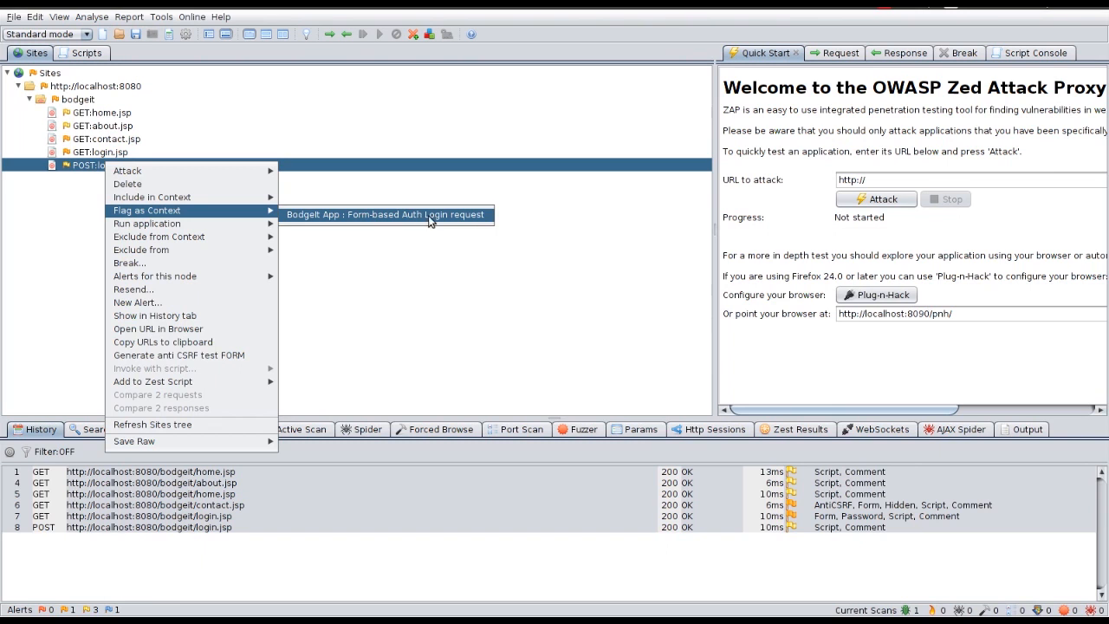
{"action": "left_click", "coordinate": [456, 214]}
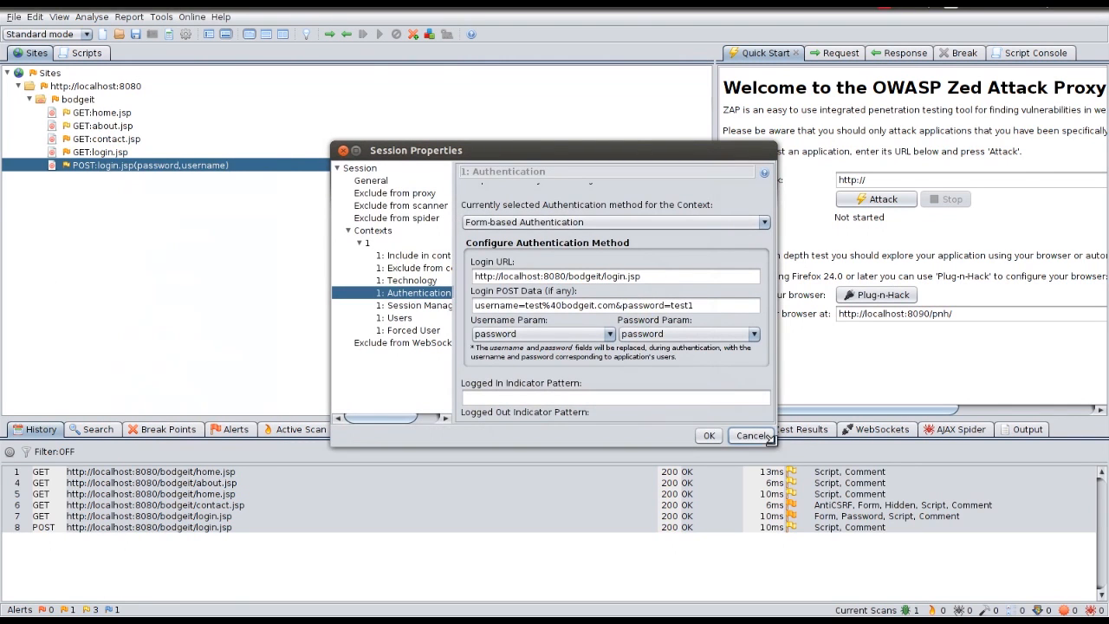
{"action": "left_click_drag", "start_coordinate": [774, 444], "coordinate": [830, 521]}
{"action": "left_click_drag", "start_coordinate": [548, 155], "coordinate": [443, 72]}
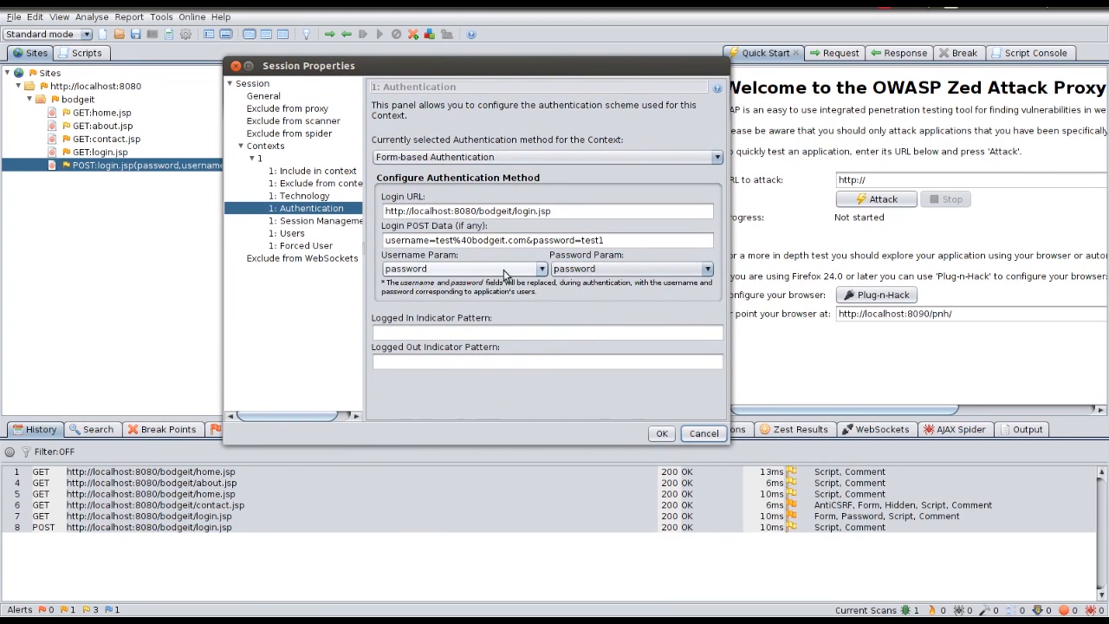
{"action": "left_click", "coordinate": [511, 270]}
{"action": "left_click", "coordinate": [464, 294]}
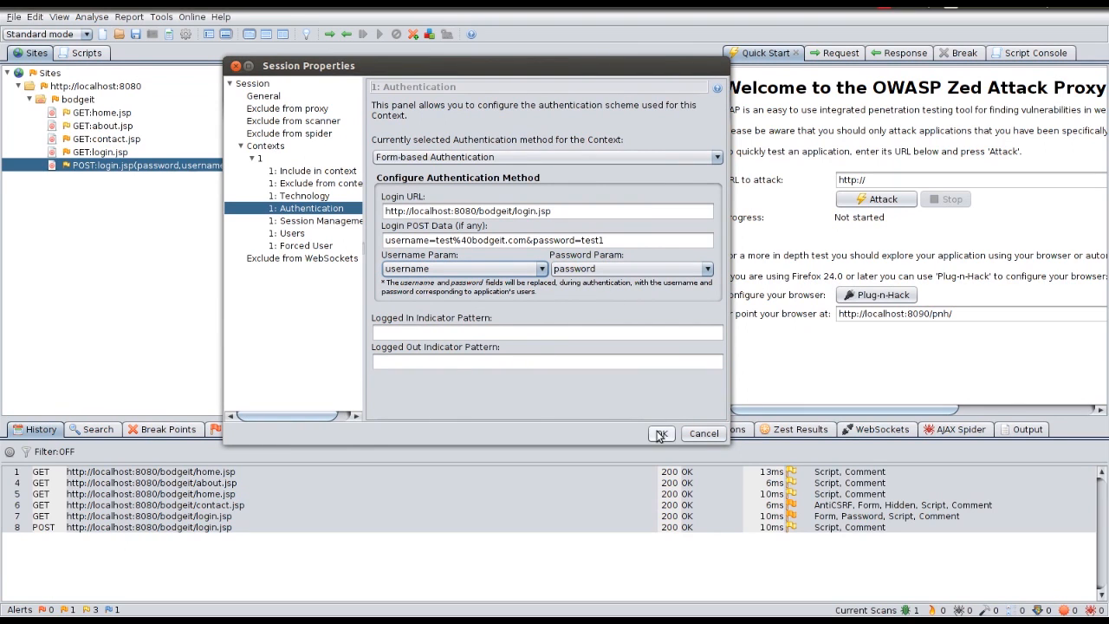
{"action": "left_click", "coordinate": [402, 334]}
{"action": "left_click", "coordinate": [421, 362]}
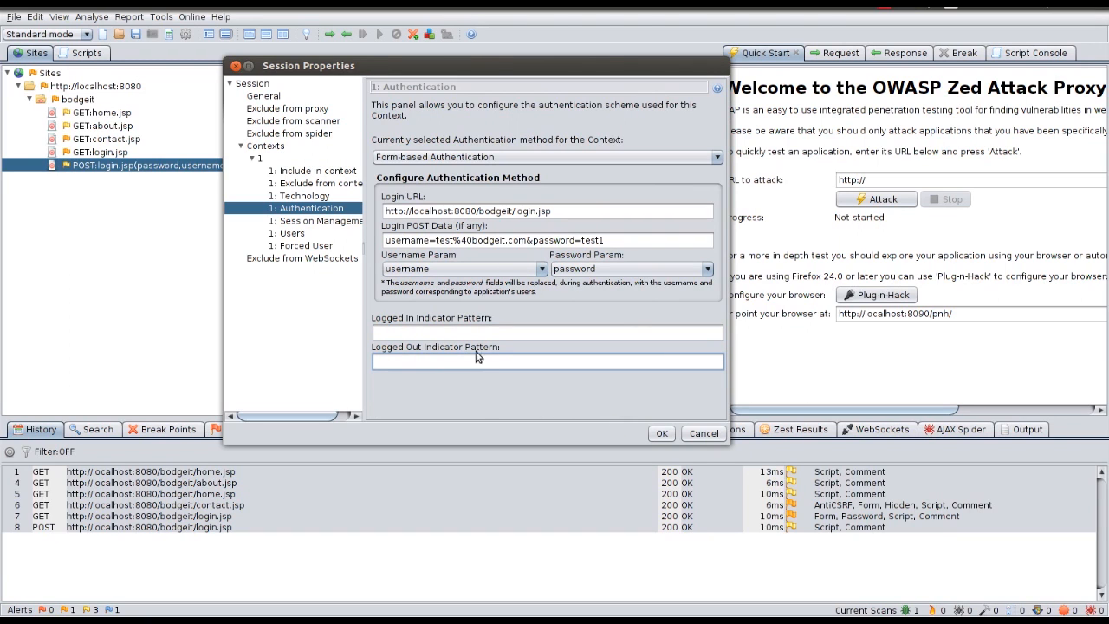
{"action": "left_click", "coordinate": [661, 436]}
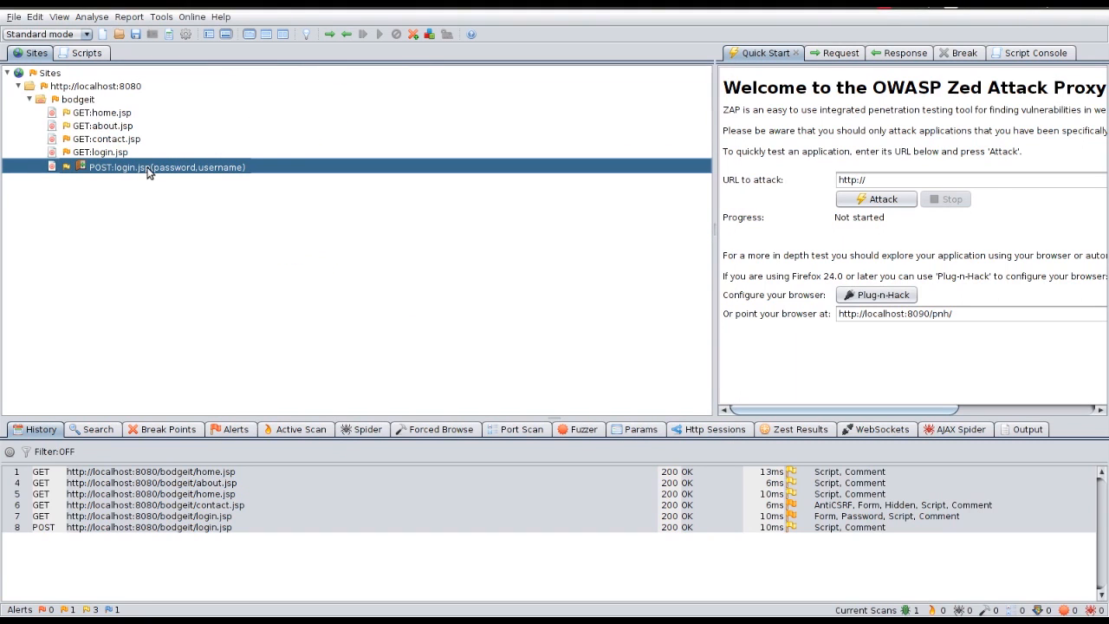
Step: View the login response and select the line showing the logged-in user
{"action": "left_click", "coordinate": [906, 53]}
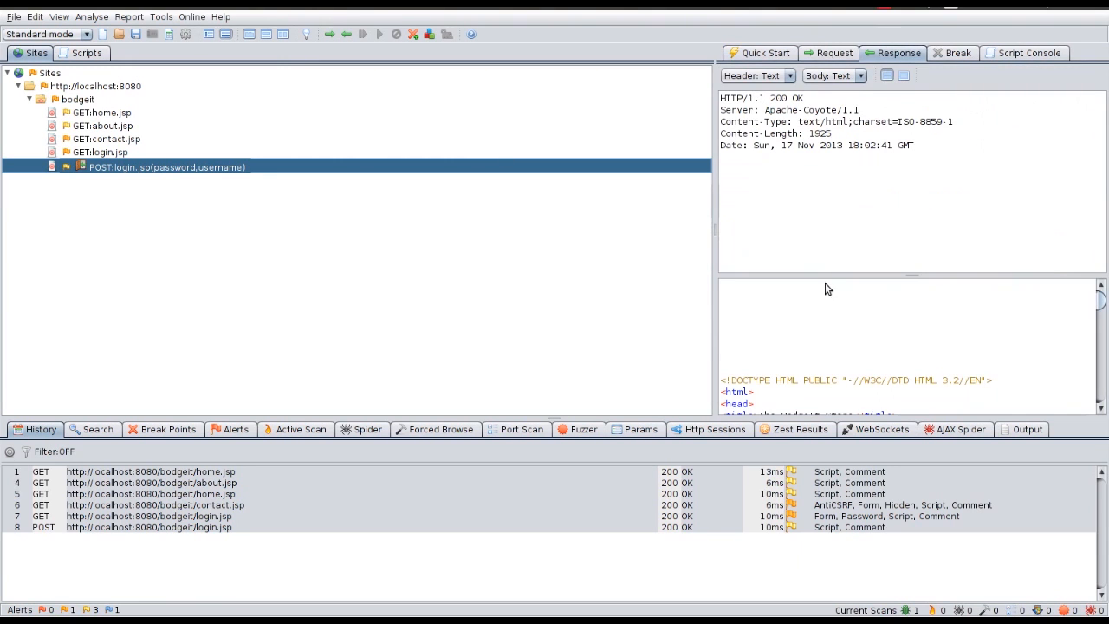
{"action": "scroll", "coordinate": [856, 346], "scroll_direction": "down", "scroll_amount": 10}
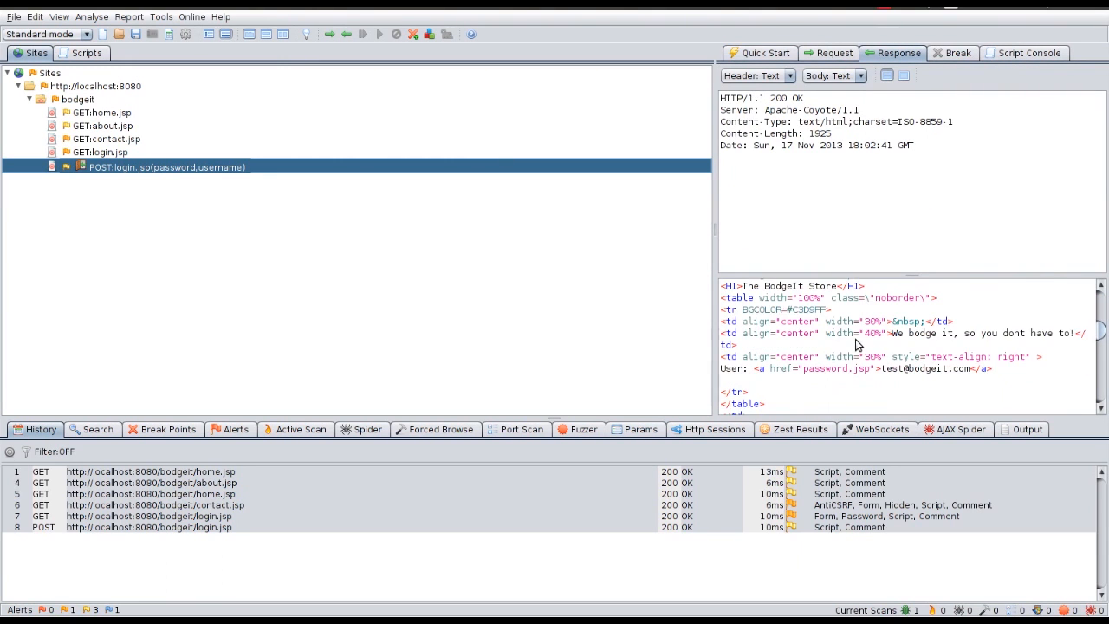
{"action": "left_click_drag", "start_coordinate": [719, 338], "coordinate": [984, 337]}
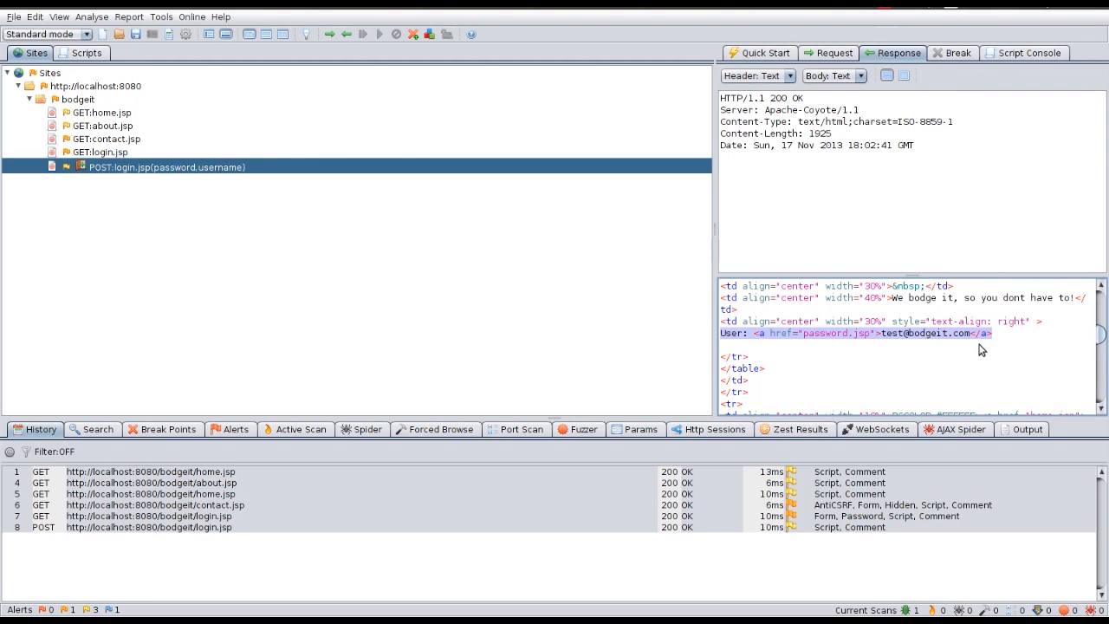
Step: Select the <a href="logout.jsp">Logout</a> markup in the login response body
{"action": "scroll", "coordinate": [981, 349], "scroll_direction": "down", "scroll_amount": 5}
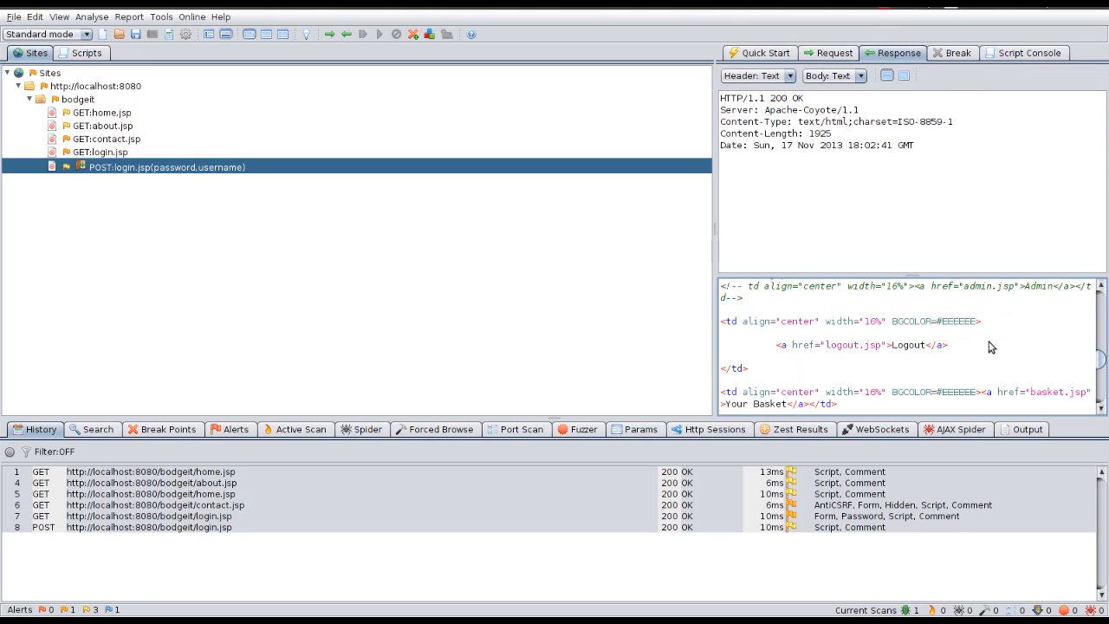
{"action": "left_click_drag", "start_coordinate": [949, 345], "coordinate": [779, 347]}
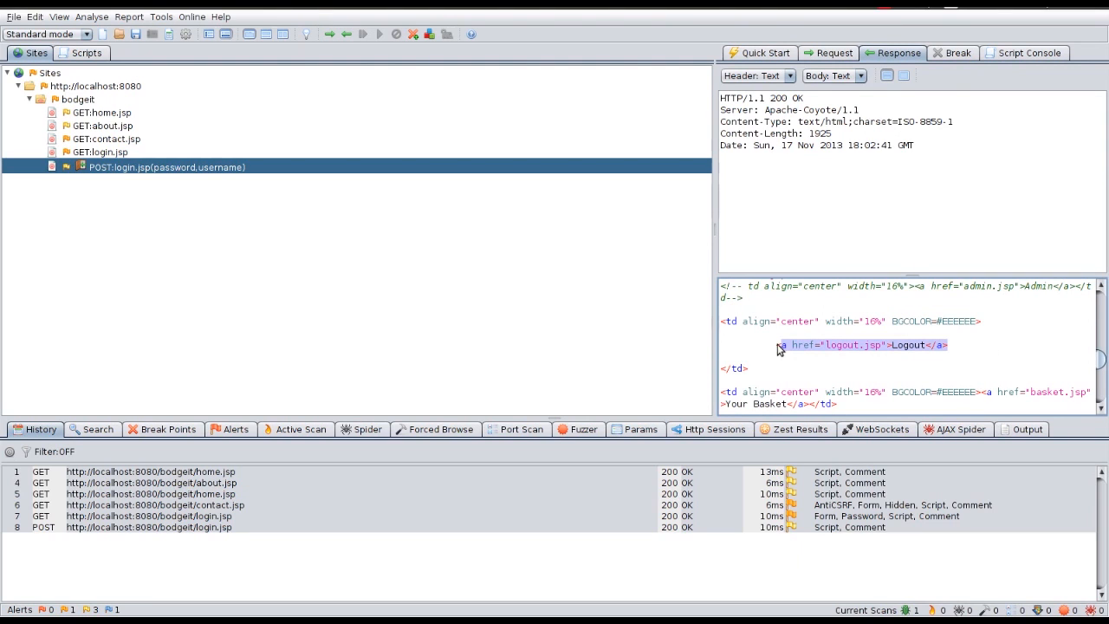
{"action": "right_click", "coordinate": [847, 348]}
Step: Flag the Logout link as the logged-in indicator and review the pattern and POST data placeholders
{"action": "mouse_move", "coordinate": [875, 357]}
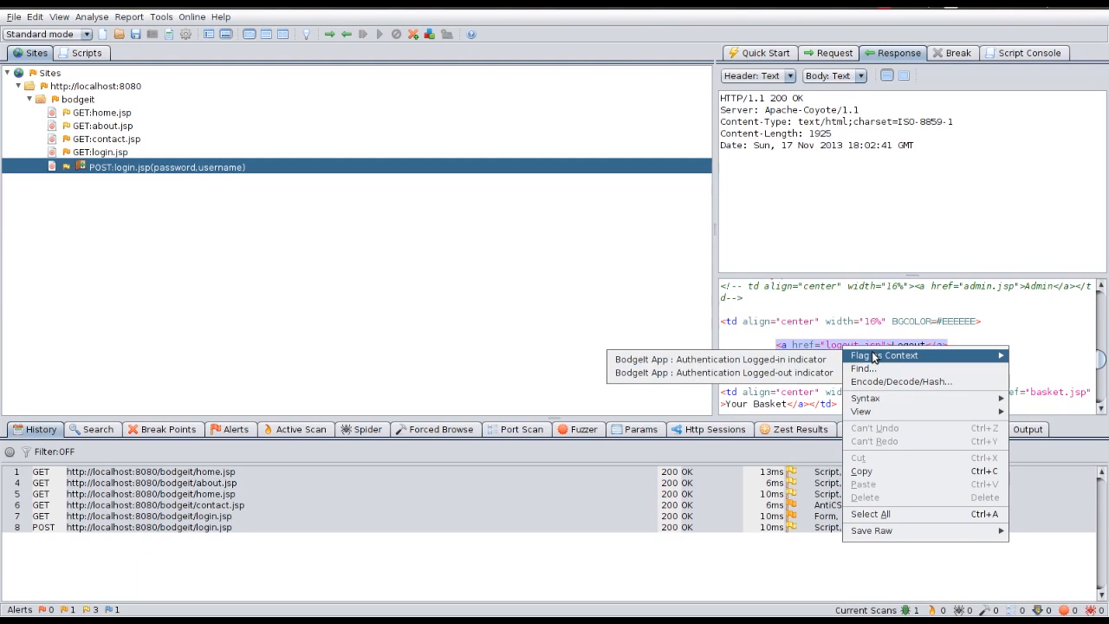
{"action": "left_click", "coordinate": [795, 360]}
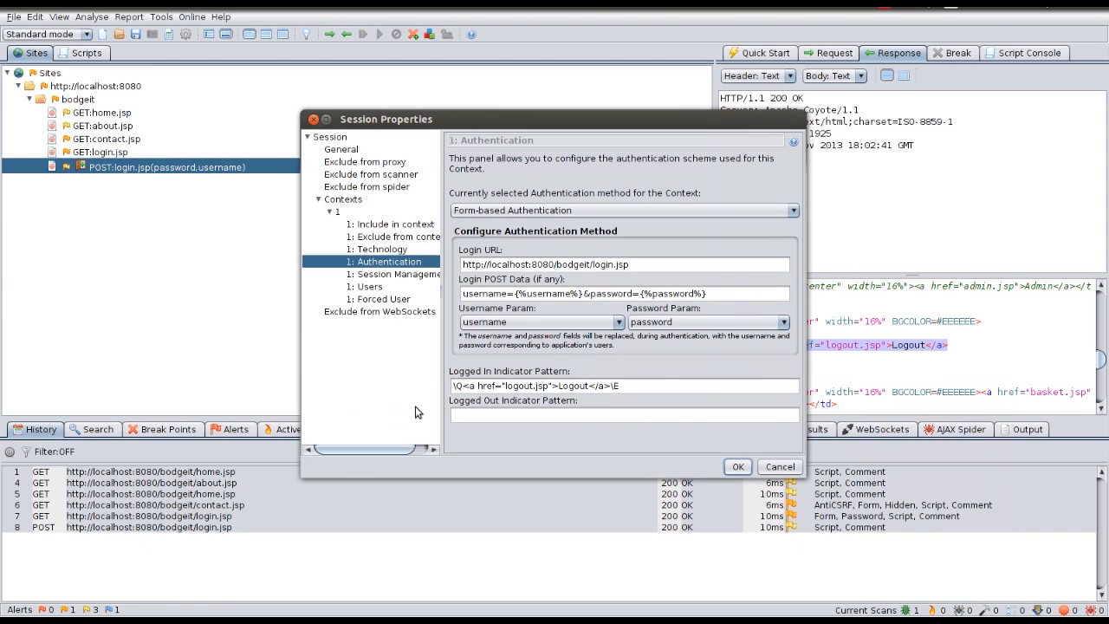
{"action": "left_click_drag", "start_coordinate": [654, 388], "coordinate": [422, 382]}
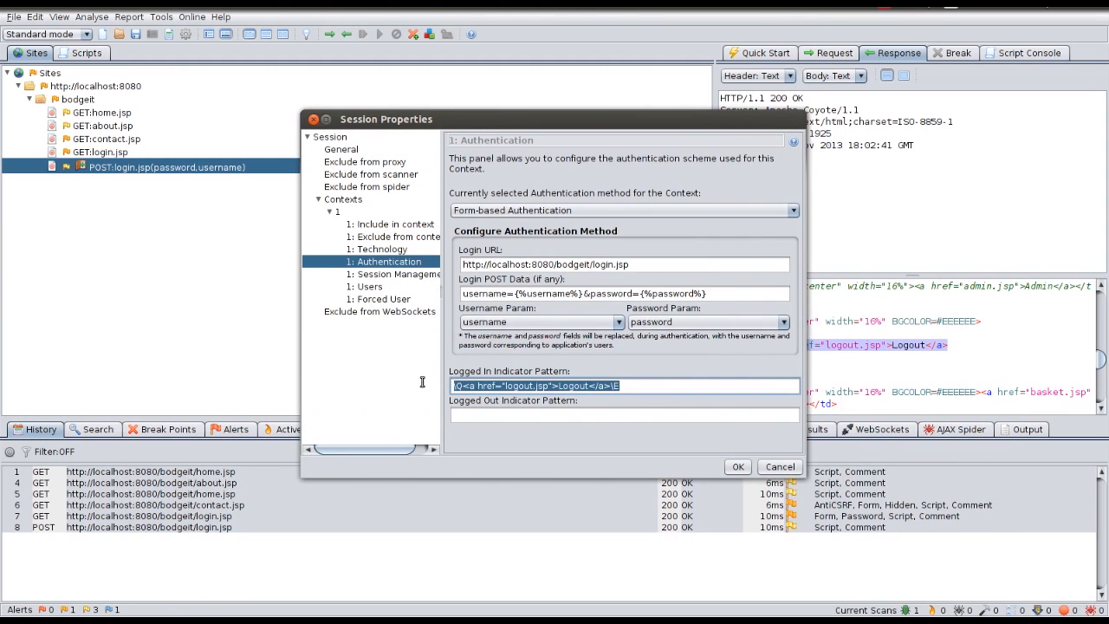
{"action": "left_click", "coordinate": [648, 388]}
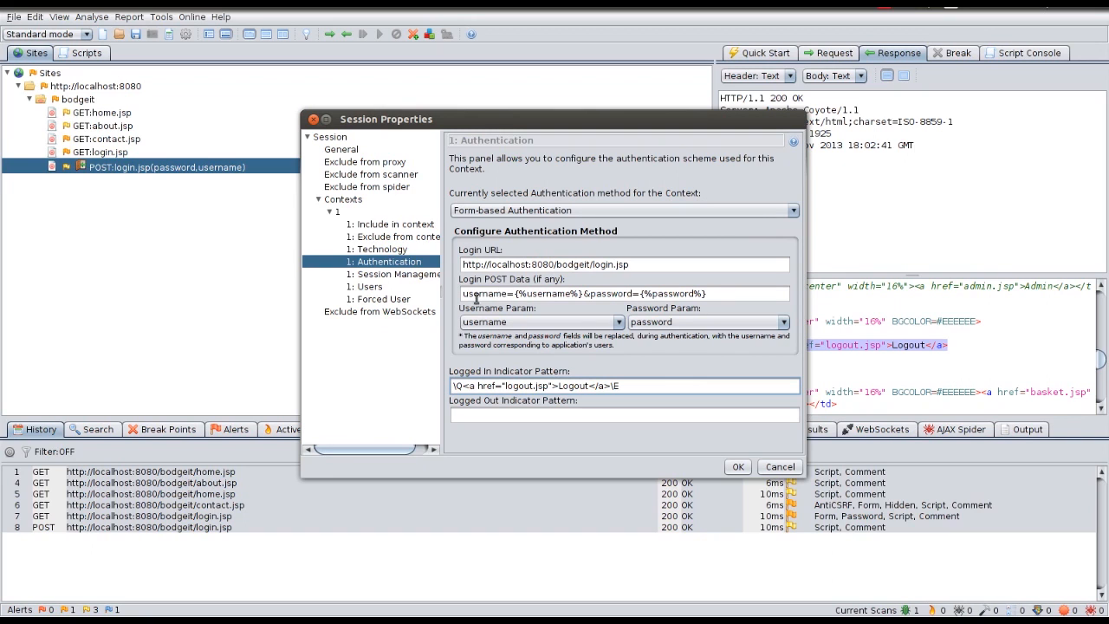
{"action": "left_click_drag", "start_coordinate": [513, 294], "coordinate": [728, 300]}
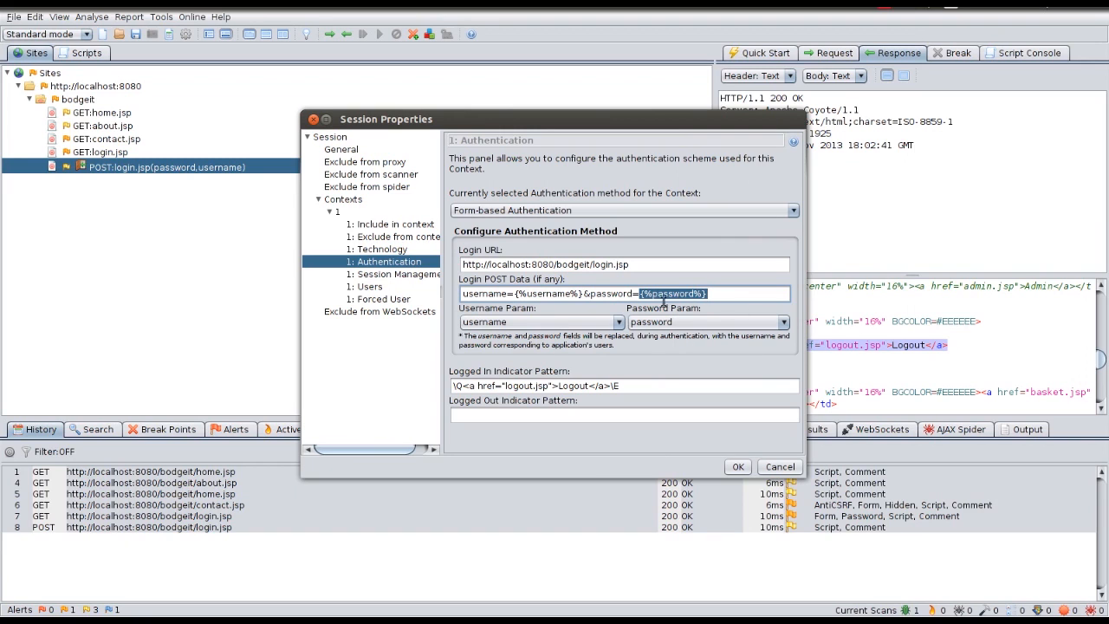
{"action": "left_click", "coordinate": [605, 294]}
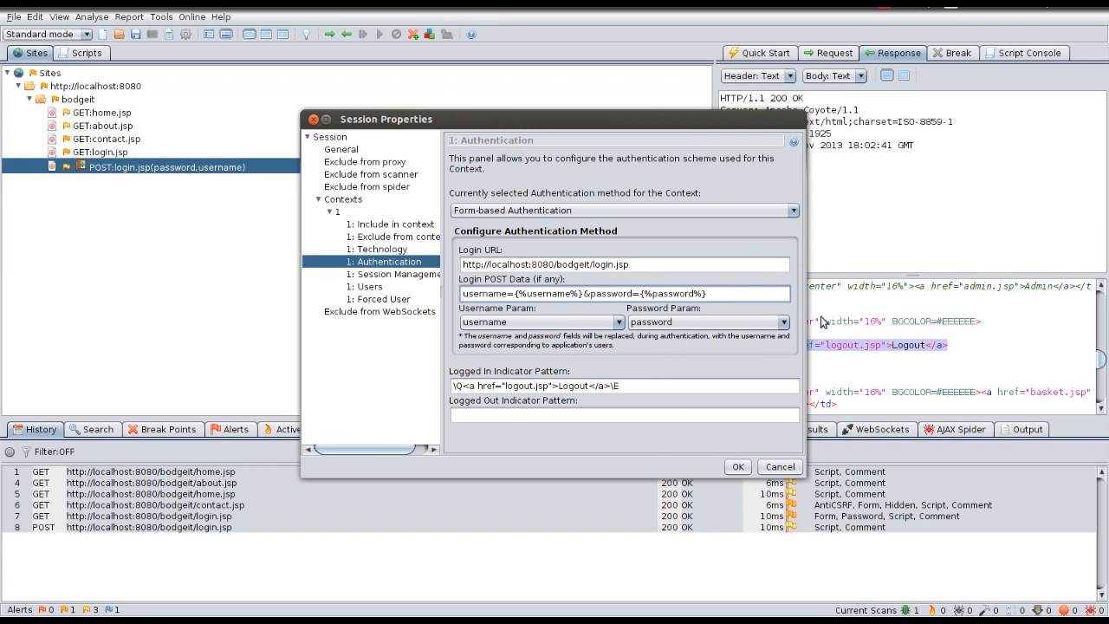
{"action": "left_click", "coordinate": [367, 287]}
Step: Add an enabled user named 'User Test' to the context's users
{"action": "left_click", "coordinate": [770, 172]}
{"action": "type", "text": "Te"}
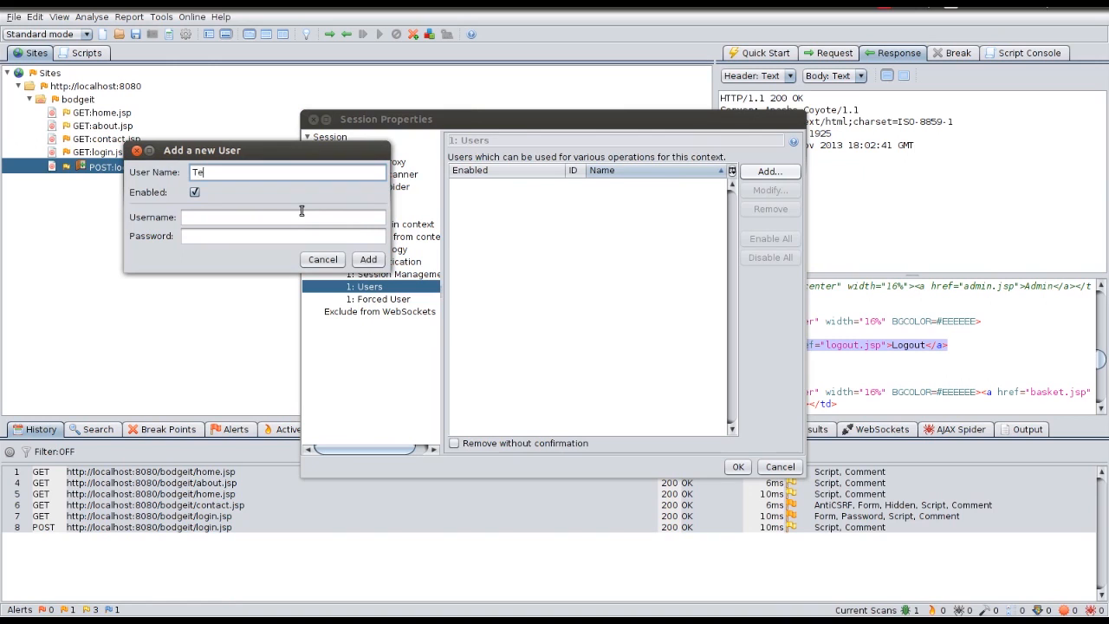
{"action": "key", "text": "Tab"}
{"action": "key", "text": "Tab"}
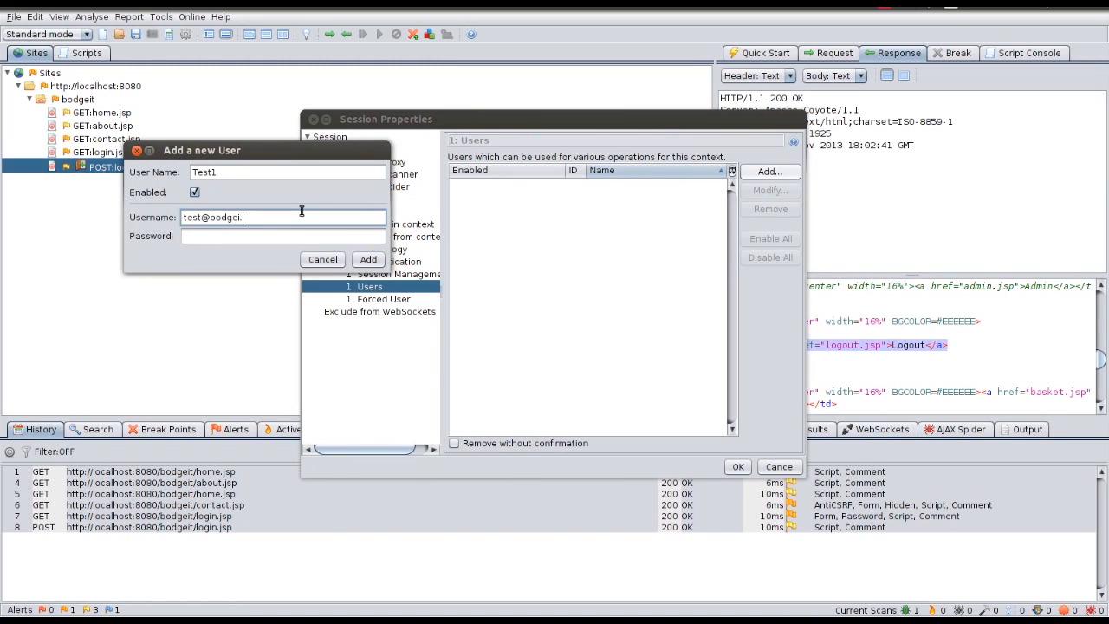
{"action": "key", "text": "Tab"}
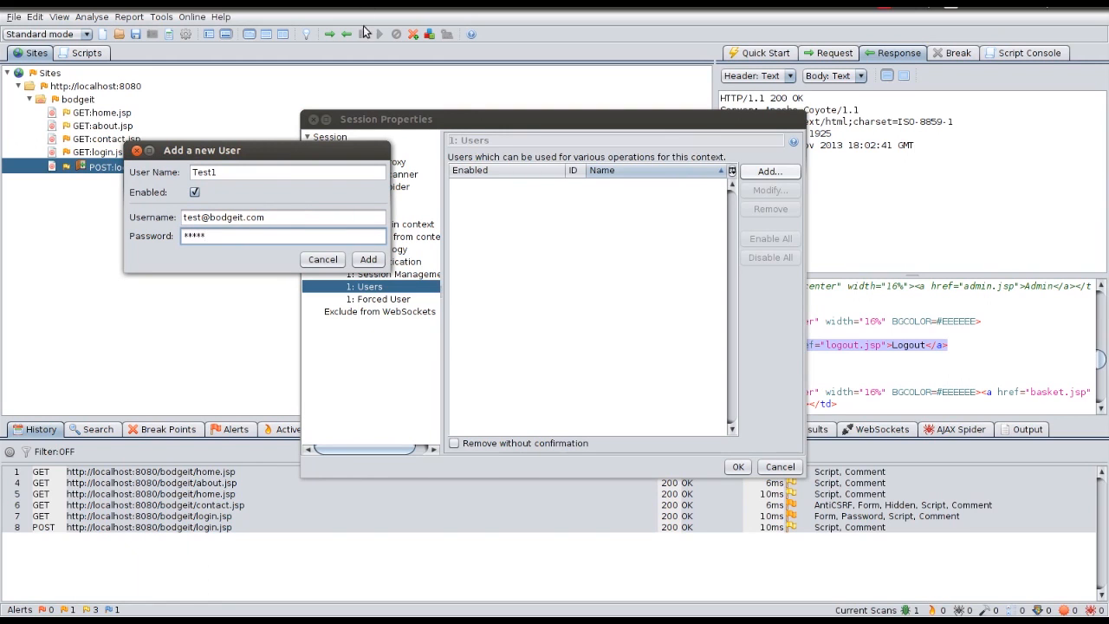
{"action": "double_click", "coordinate": [260, 169]}
{"action": "type", "text": "U"}
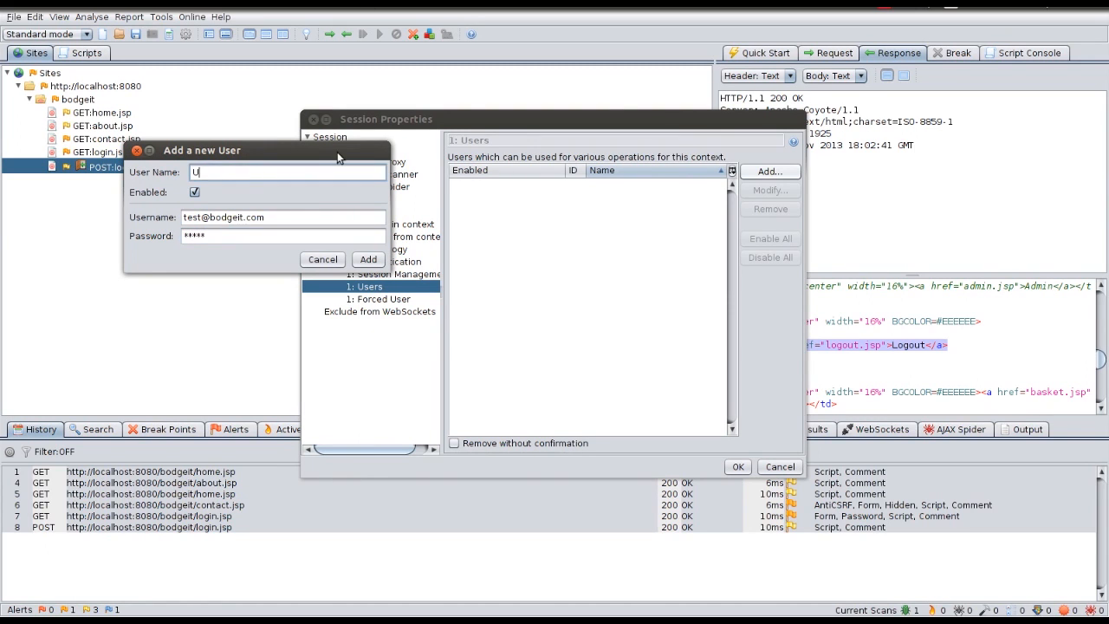
{"action": "type", "text": "ser Test"}
{"action": "left_click", "coordinate": [370, 260]}
Step: Add a second user 'User Example' with its login e-mail and account password
{"action": "left_click", "coordinate": [769, 171]}
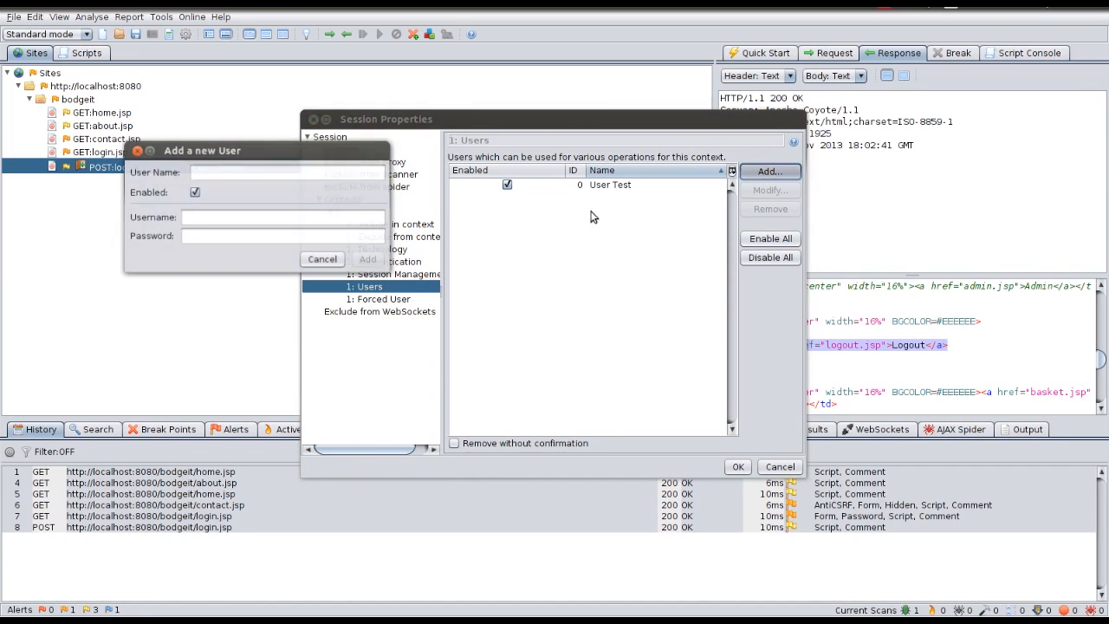
{"action": "type", "text": "User Example"}
{"action": "key", "text": "Tab"}
{"action": "type", "text": "exam"}
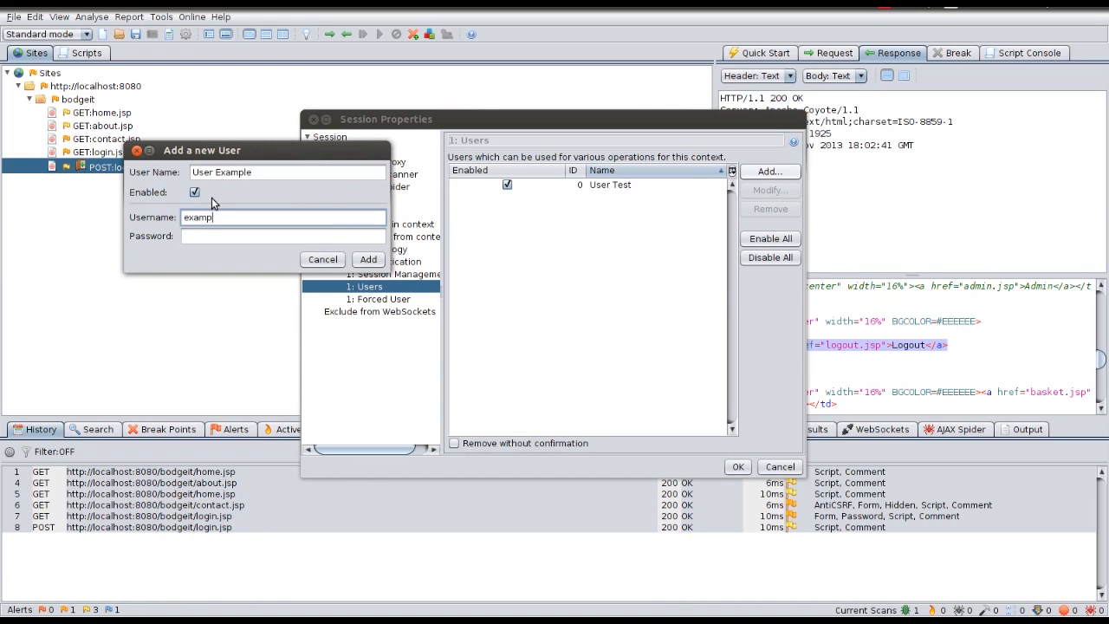
{"action": "type", "text": "ple@bodgeit.com"}
{"action": "key", "text": "Tab"}
{"action": "type", "text": "password"}
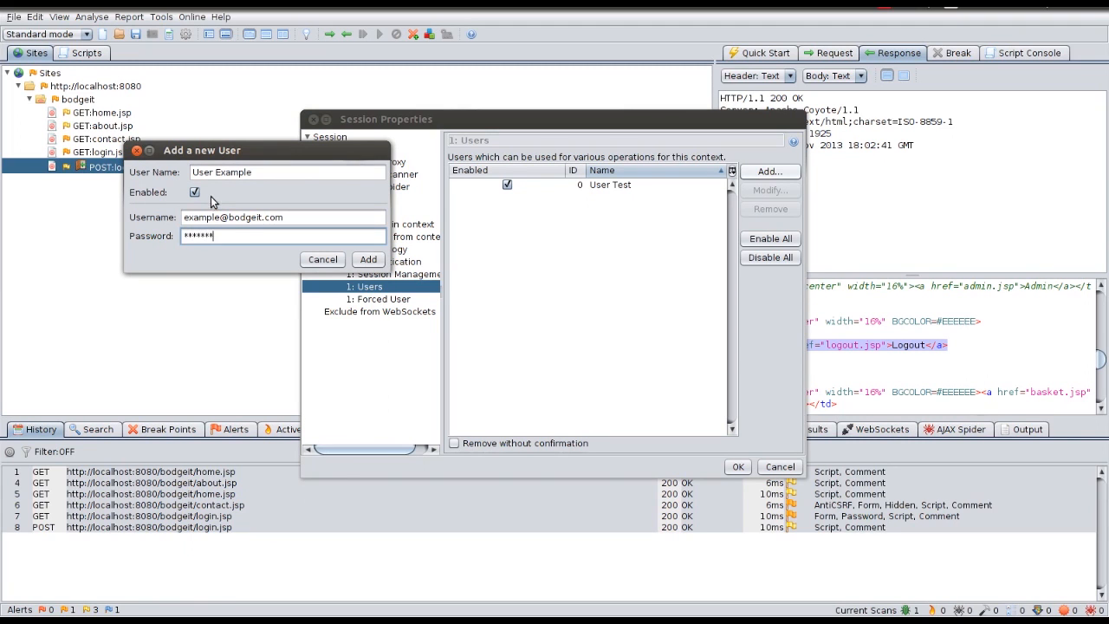
{"action": "left_click", "coordinate": [367, 260]}
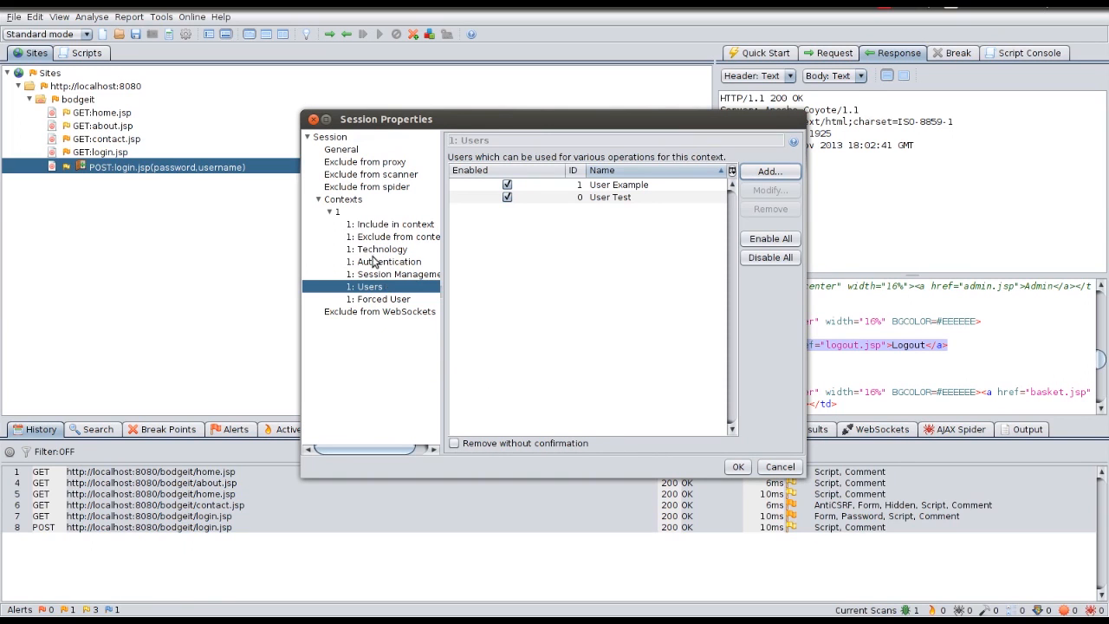
Step: Review session management, the login POST data and the logged-in indicator, then save the context settings
{"action": "left_click", "coordinate": [369, 274]}
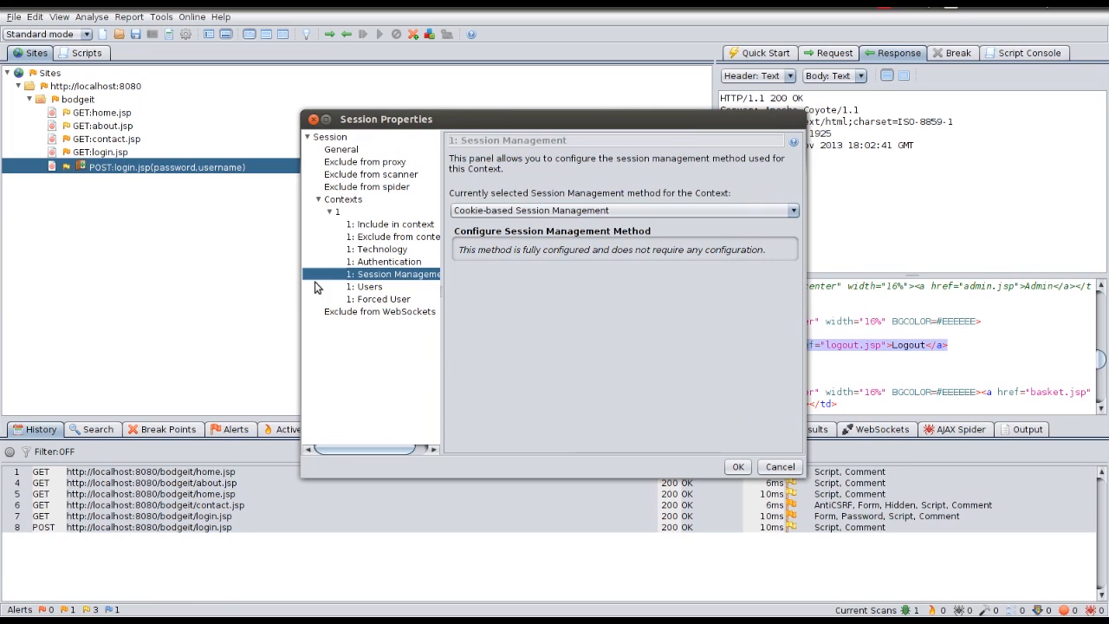
{"action": "left_click", "coordinate": [388, 263]}
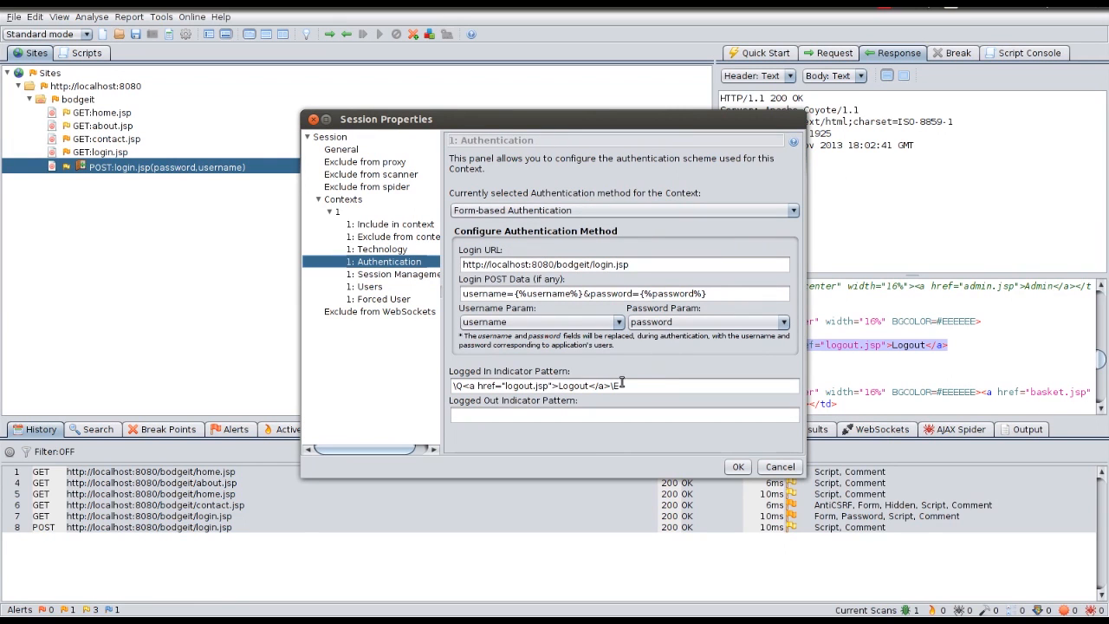
{"action": "left_click", "coordinate": [519, 292]}
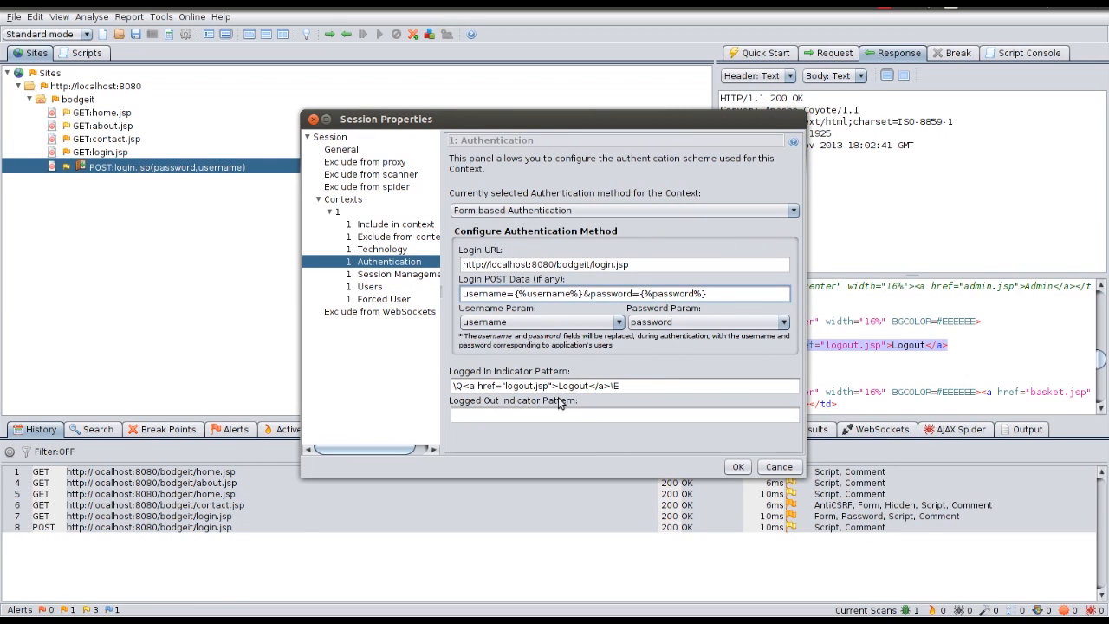
{"action": "left_click", "coordinate": [527, 386]}
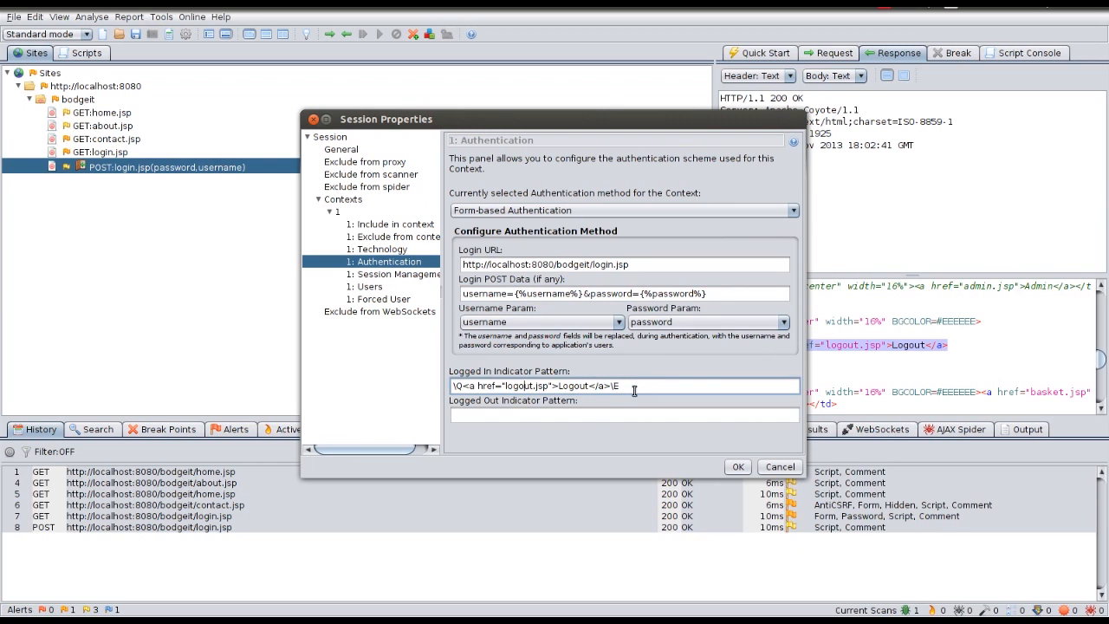
{"action": "left_click", "coordinate": [380, 288]}
{"action": "left_click", "coordinate": [735, 467]}
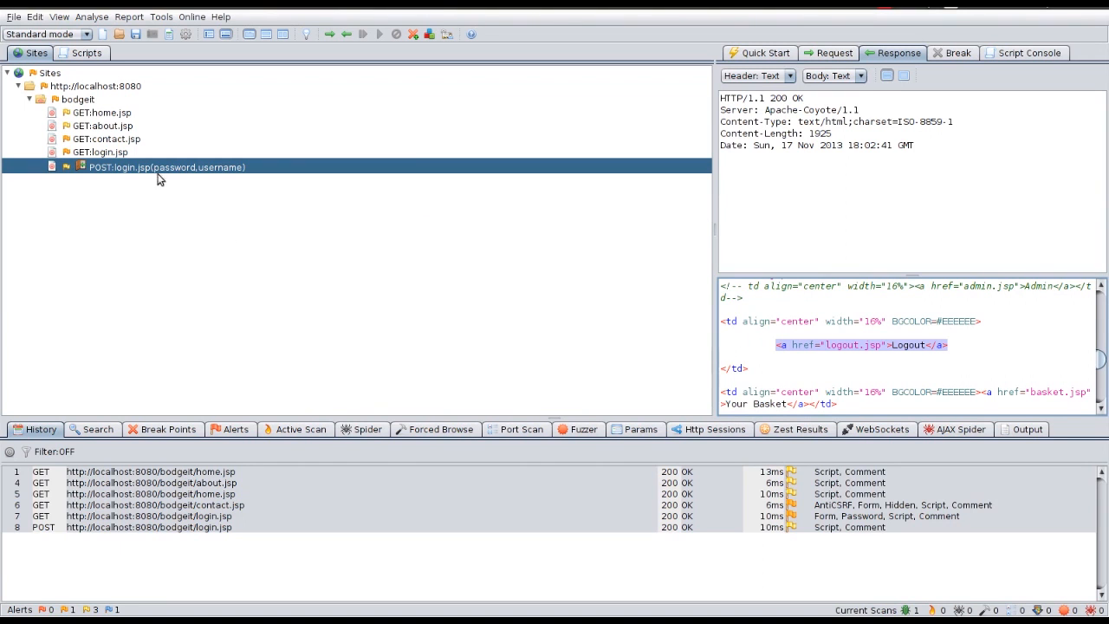
Step: Spider the site from GET:home.jsp as Bodgeit App: User Example
{"action": "right_click", "coordinate": [106, 116]}
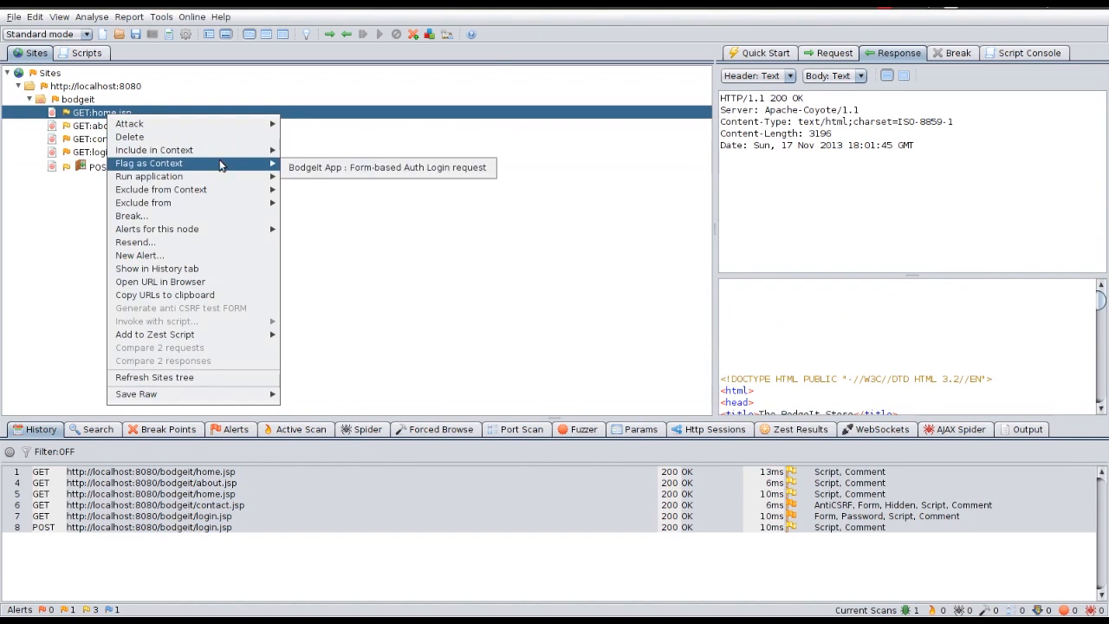
{"action": "mouse_move", "coordinate": [212, 128]}
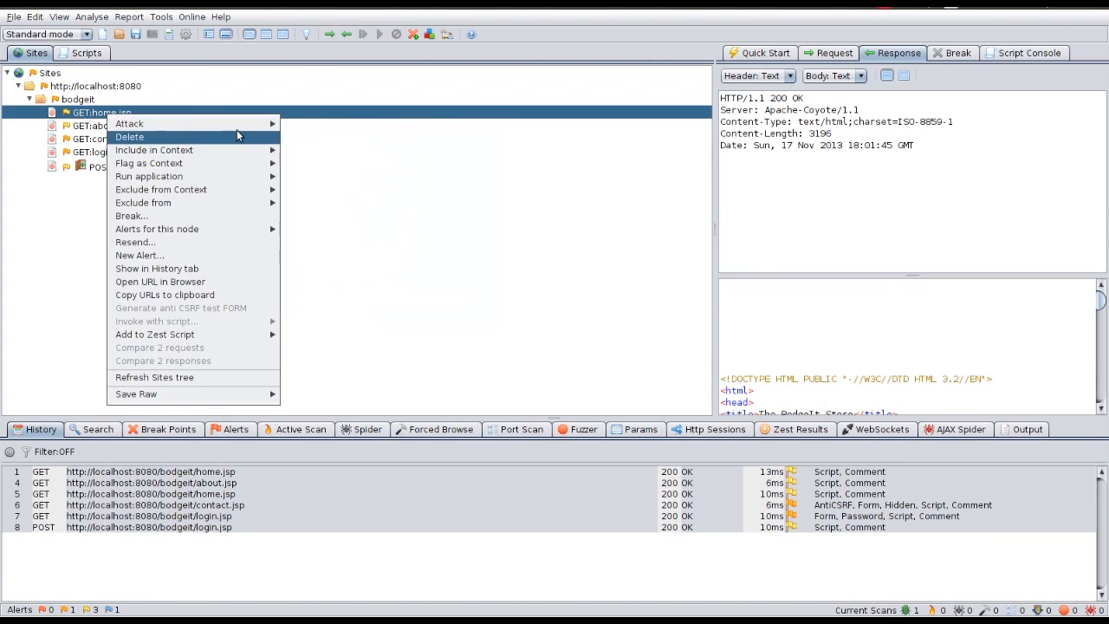
{"action": "mouse_move", "coordinate": [251, 123]}
{"action": "mouse_move", "coordinate": [381, 247]}
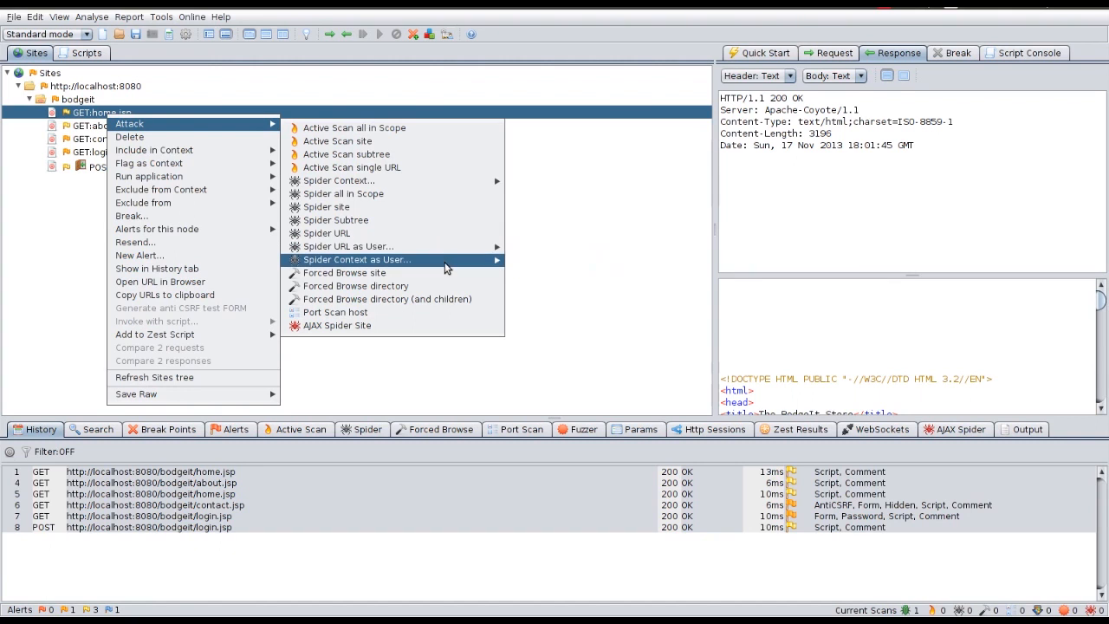
{"action": "mouse_move", "coordinate": [444, 262]}
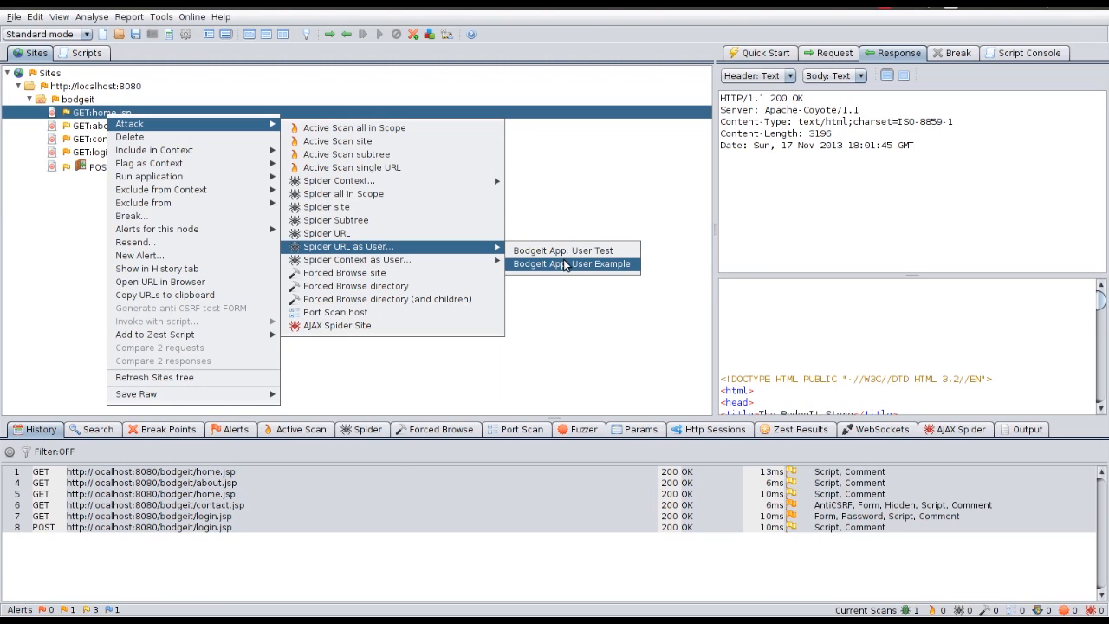
{"action": "left_click", "coordinate": [564, 264]}
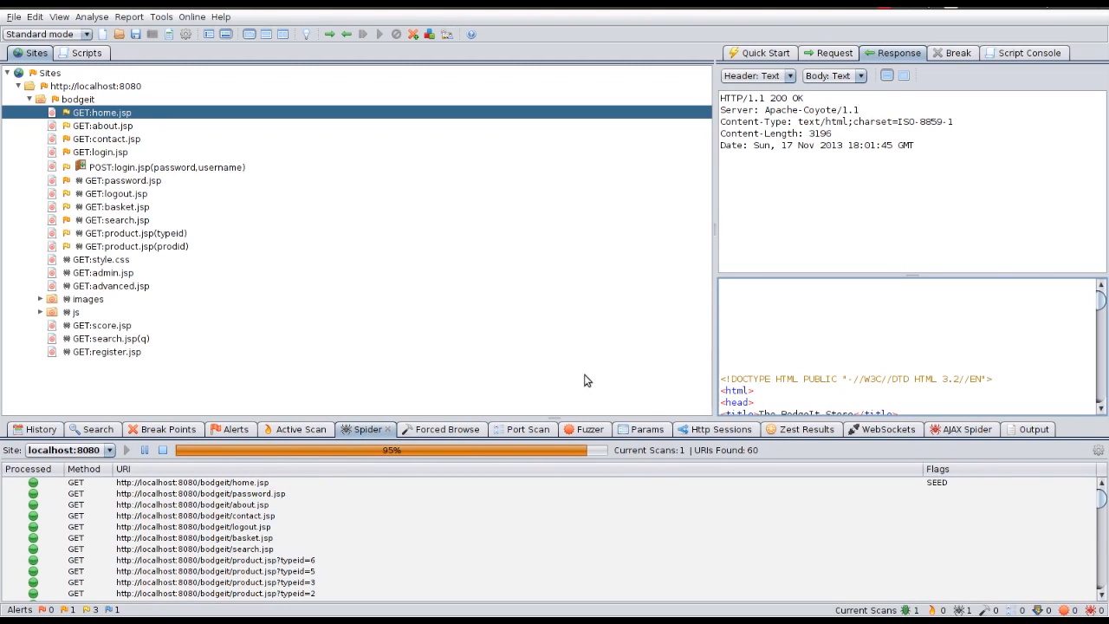
Step: Inspect the password.jsp response, highlighting the logged-in user's e-mail
{"action": "left_click", "coordinate": [107, 182]}
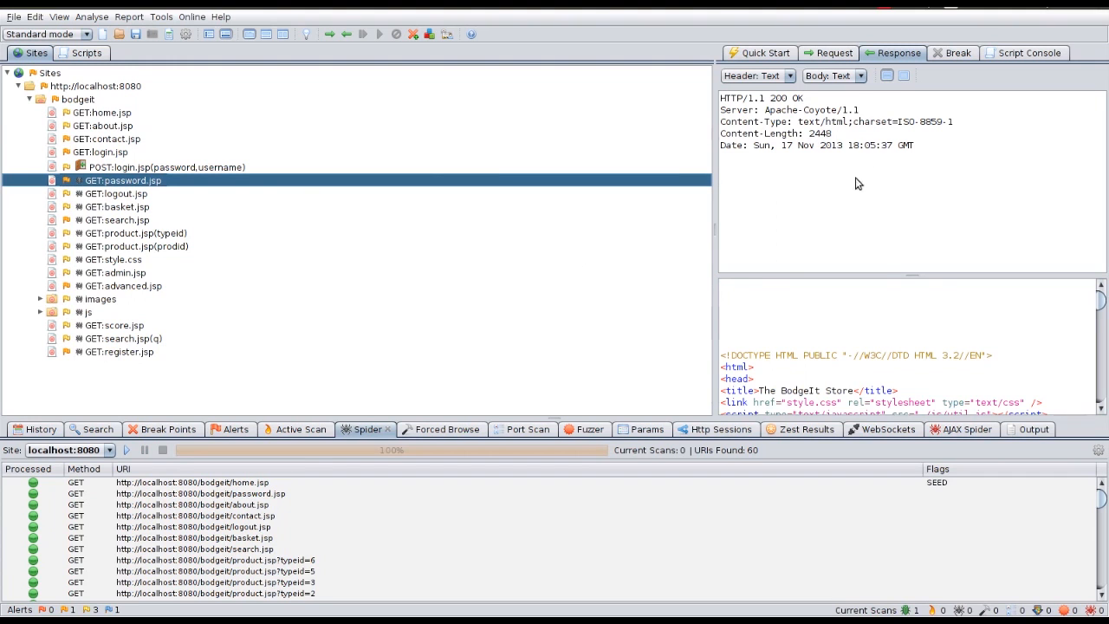
{"action": "scroll", "coordinate": [879, 333], "scroll_direction": "down", "scroll_amount": 3}
{"action": "scroll", "coordinate": [879, 333], "scroll_direction": "down", "scroll_amount": 2}
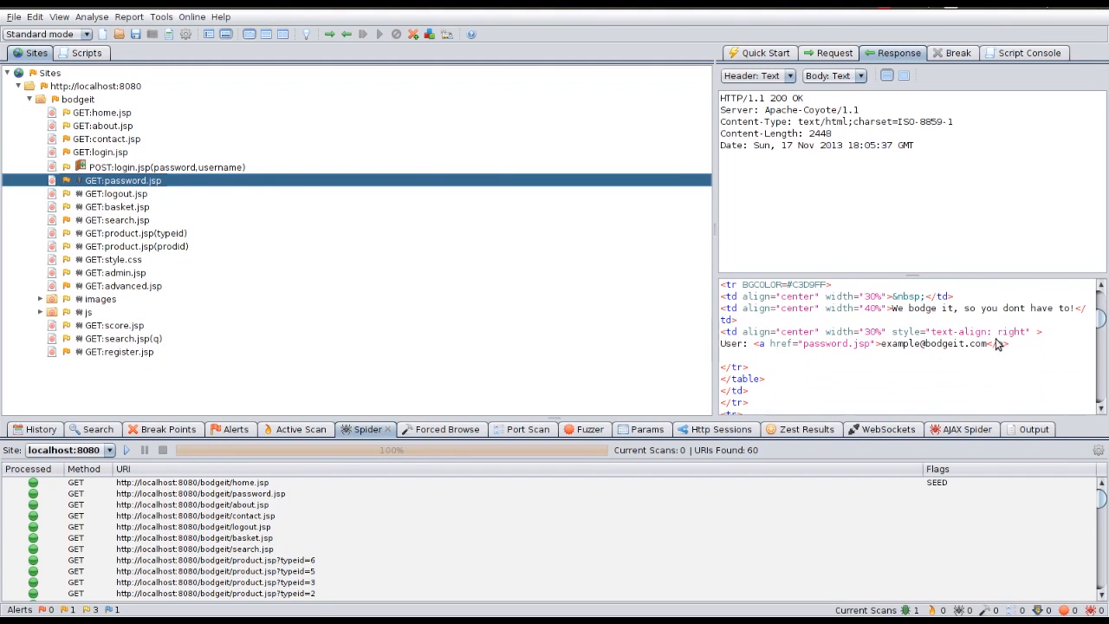
{"action": "left_click_drag", "start_coordinate": [1032, 339], "coordinate": [687, 351]}
{"action": "left_click_drag", "start_coordinate": [1037, 355], "coordinate": [737, 352]}
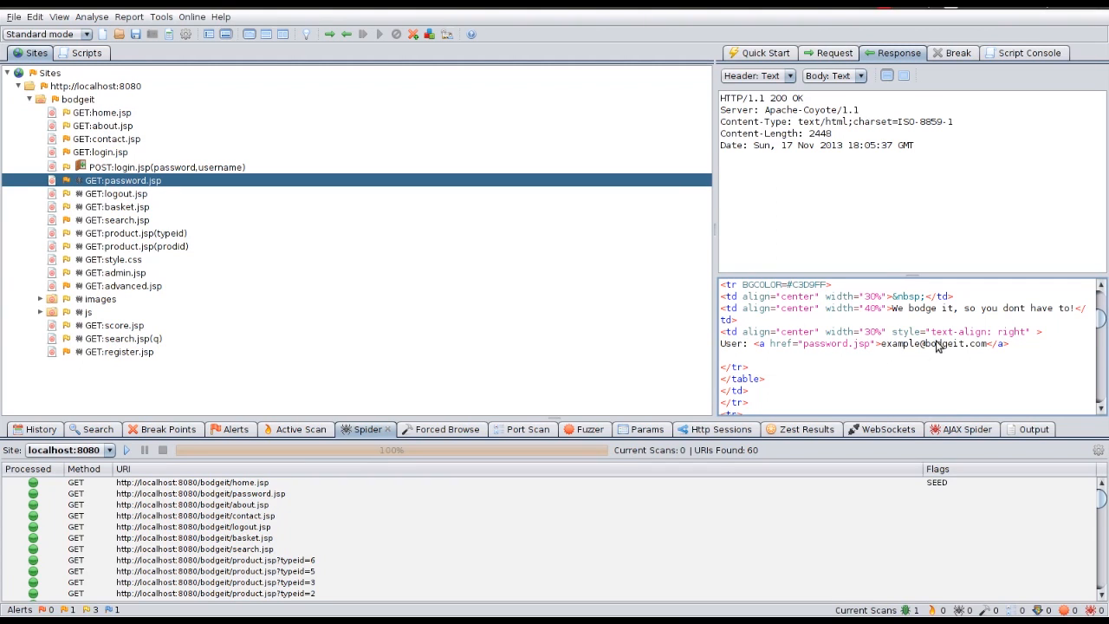
{"action": "left_click_drag", "start_coordinate": [881, 344], "coordinate": [960, 346]}
Step: Check the spidered responses for product.jsp, search.jsp and logout.jsp
{"action": "left_click", "coordinate": [97, 246]}
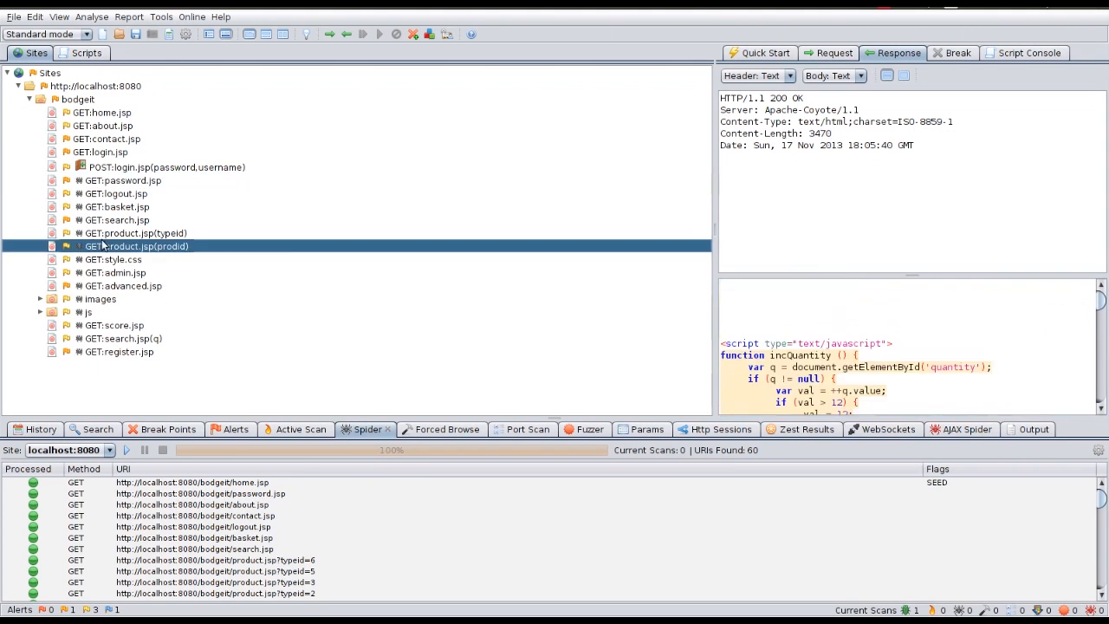
{"action": "left_click", "coordinate": [124, 222]}
{"action": "scroll", "coordinate": [789, 397], "scroll_direction": "down", "scroll_amount": 5}
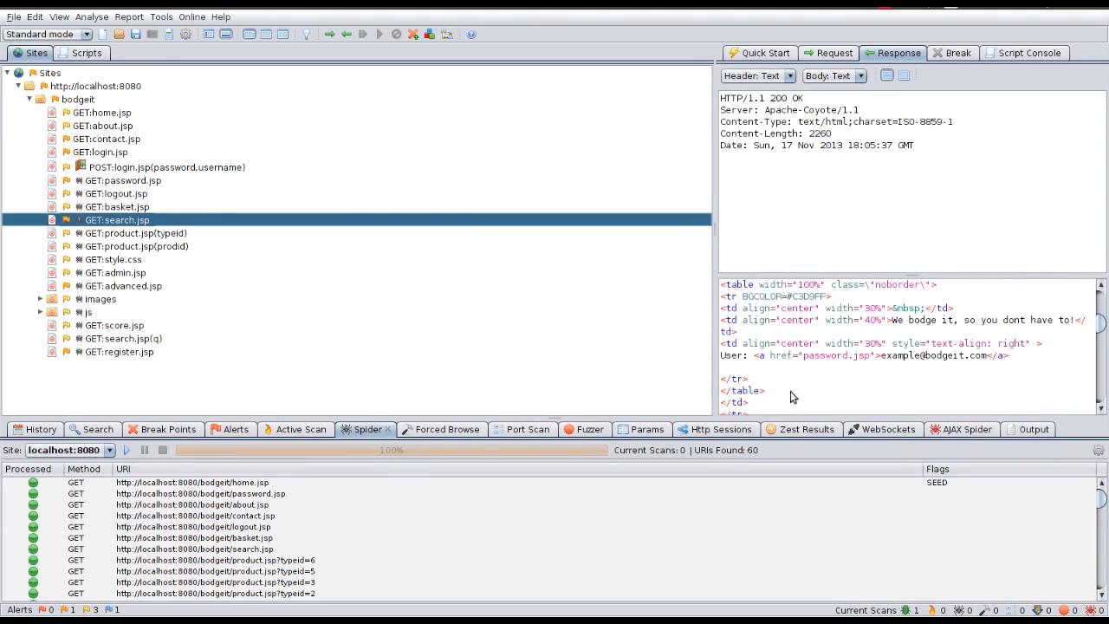
{"action": "left_click", "coordinate": [117, 196]}
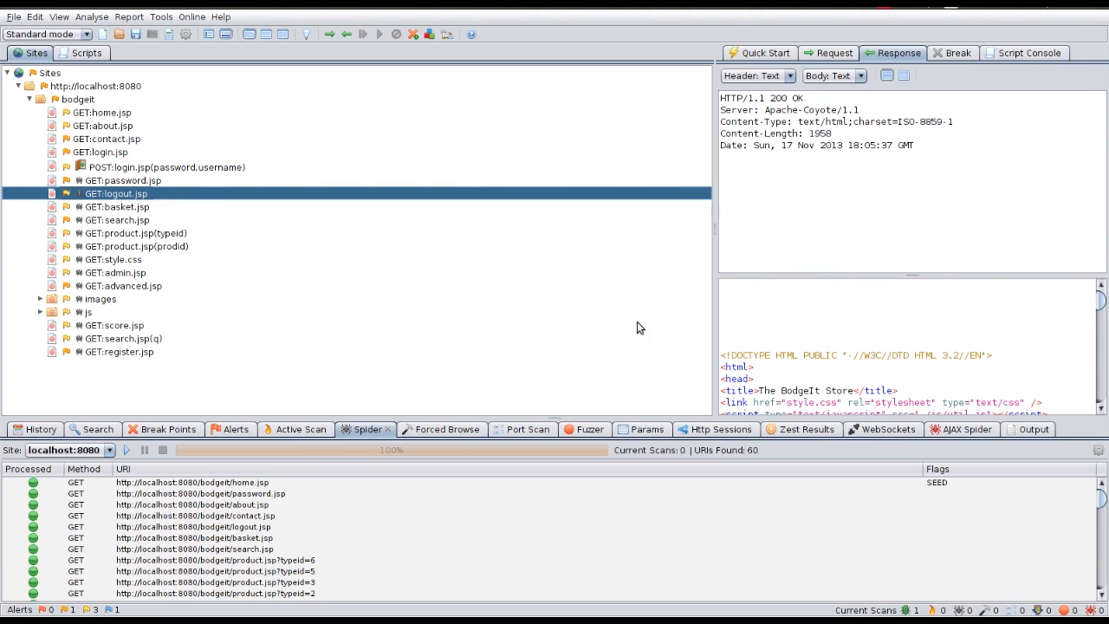
{"action": "scroll", "coordinate": [857, 364], "scroll_direction": "down", "scroll_amount": 5}
{"action": "scroll", "coordinate": [867, 360], "scroll_direction": "down", "scroll_amount": 2}
{"action": "left_click_drag", "start_coordinate": [822, 401], "coordinate": [725, 381]}
Step: Check the style.css and admin.jsp responses, confirming admin.jsp shows the logged-in user instead of Guest
{"action": "left_click", "coordinate": [79, 263]}
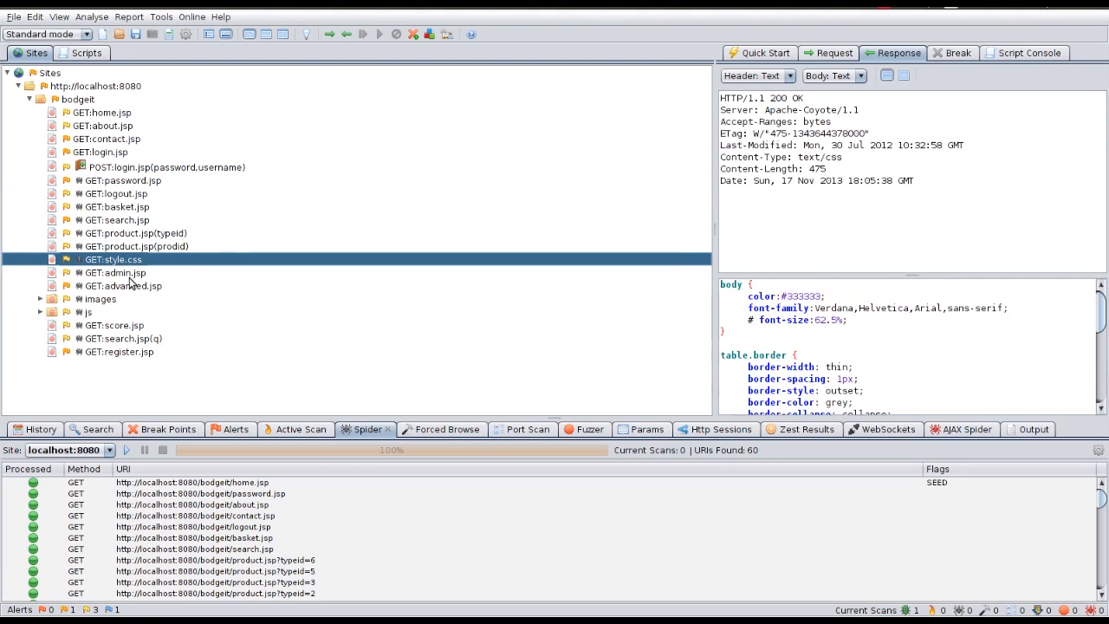
{"action": "left_click", "coordinate": [121, 275]}
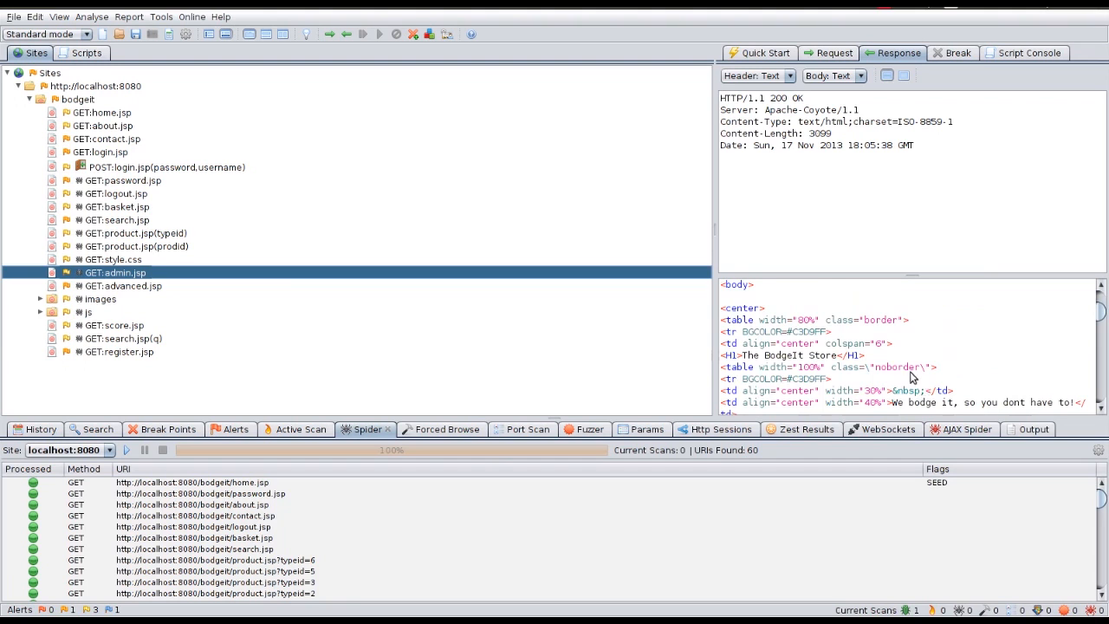
{"action": "scroll", "coordinate": [923, 390], "scroll_direction": "down", "scroll_amount": 1}
{"action": "left_click_drag", "start_coordinate": [1024, 404], "coordinate": [808, 390]}
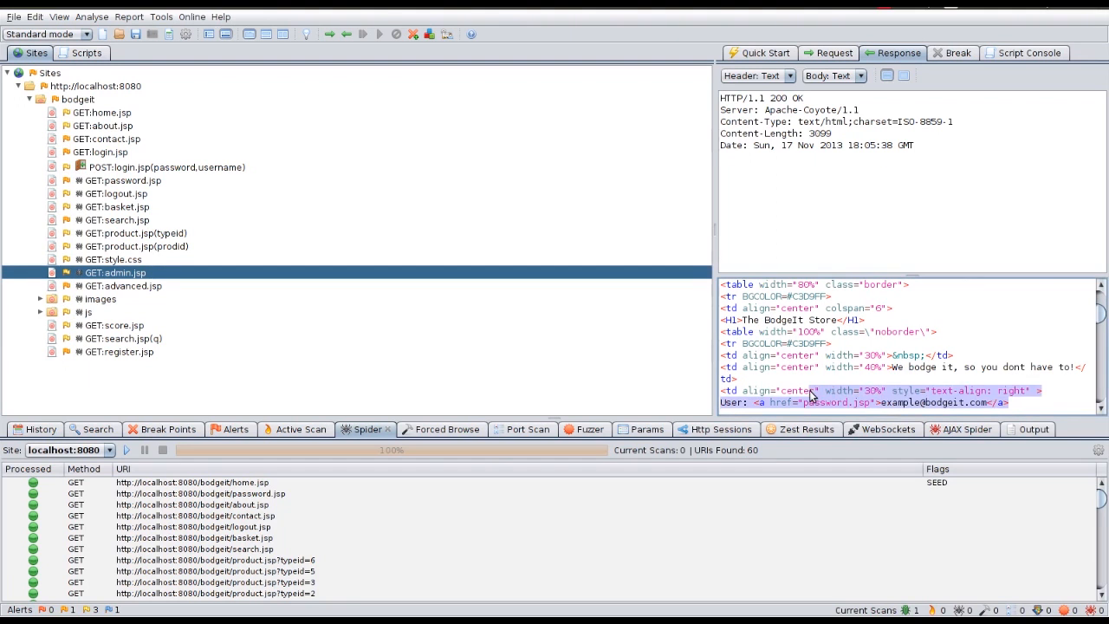
{"action": "scroll", "coordinate": [958, 373], "scroll_direction": "down", "scroll_amount": 3}
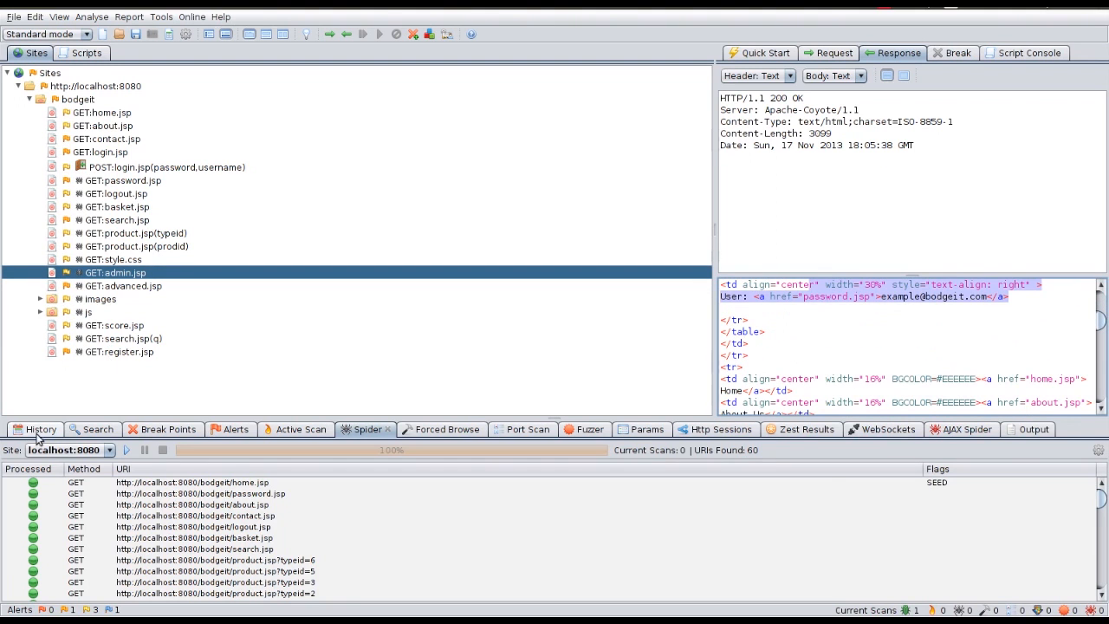
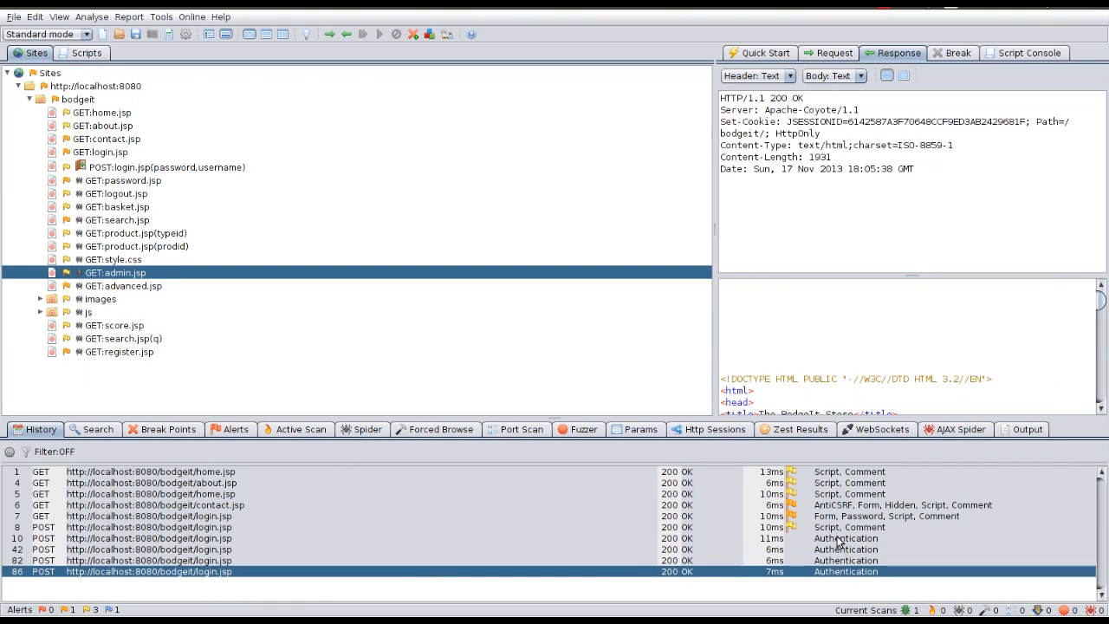
Step: Review the login POST (request 10) response to find the logged-in user, then select GET:home.jsp
{"action": "left_click", "coordinate": [840, 540]}
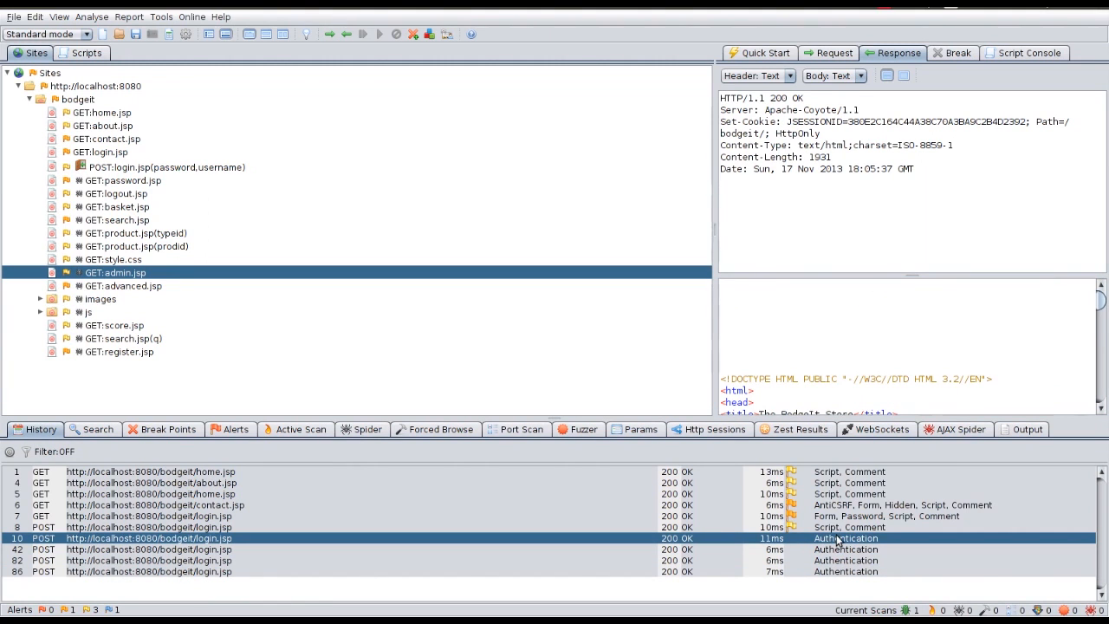
{"action": "scroll", "coordinate": [869, 355], "scroll_direction": "down", "scroll_amount": 1}
{"action": "scroll", "coordinate": [869, 355], "scroll_direction": "down", "scroll_amount": 8}
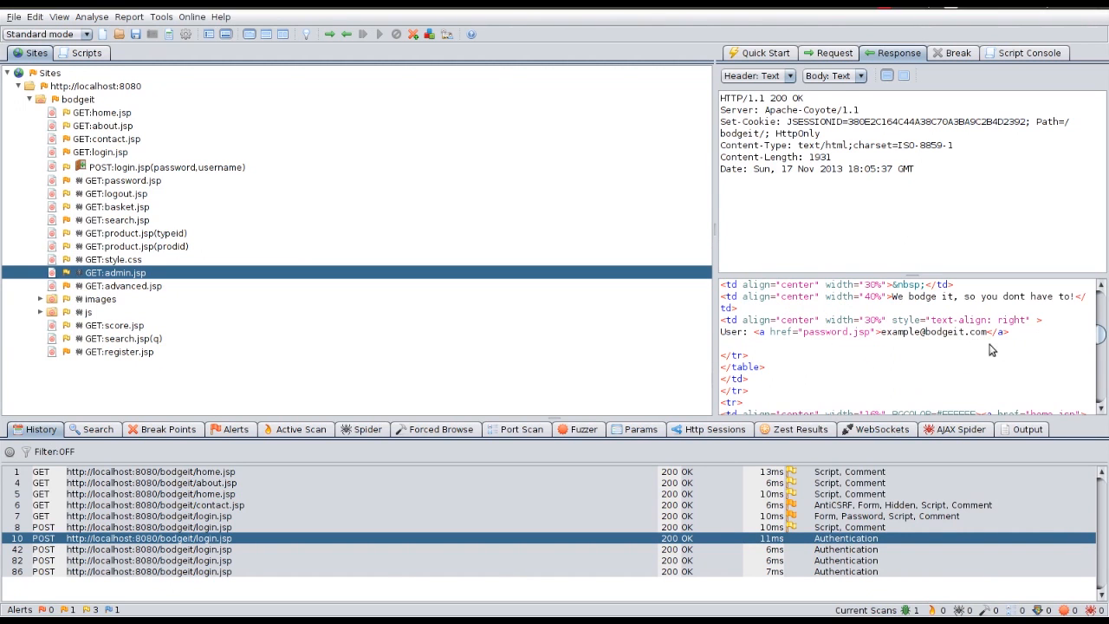
{"action": "left_click", "coordinate": [88, 116]}
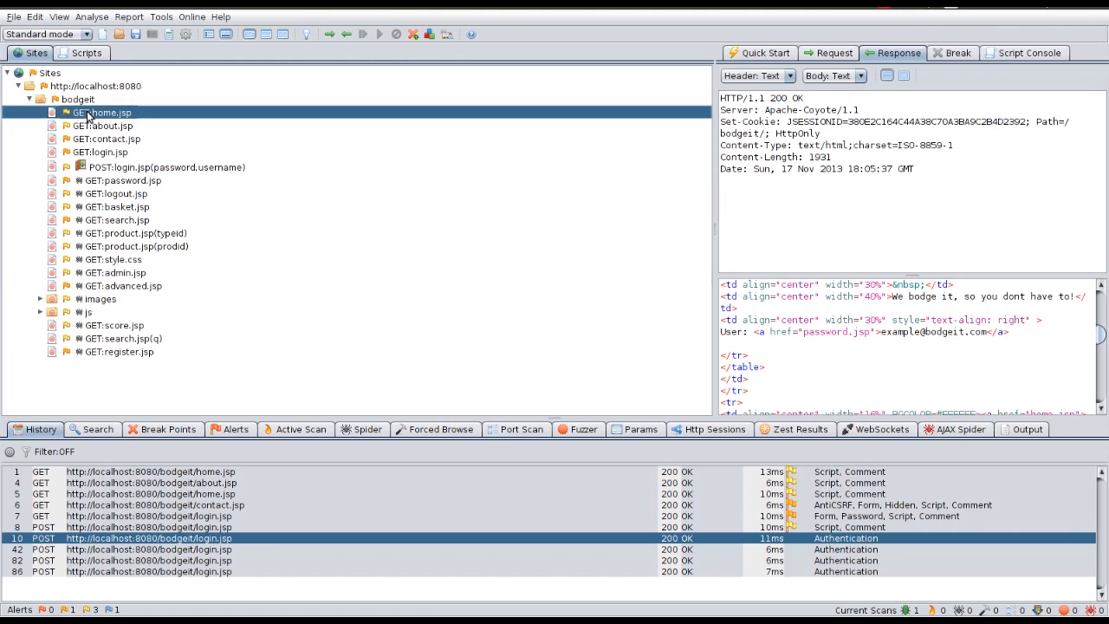
Step: Spider home.jsp as BodgeIt App user User Test
{"action": "right_click", "coordinate": [87, 117]}
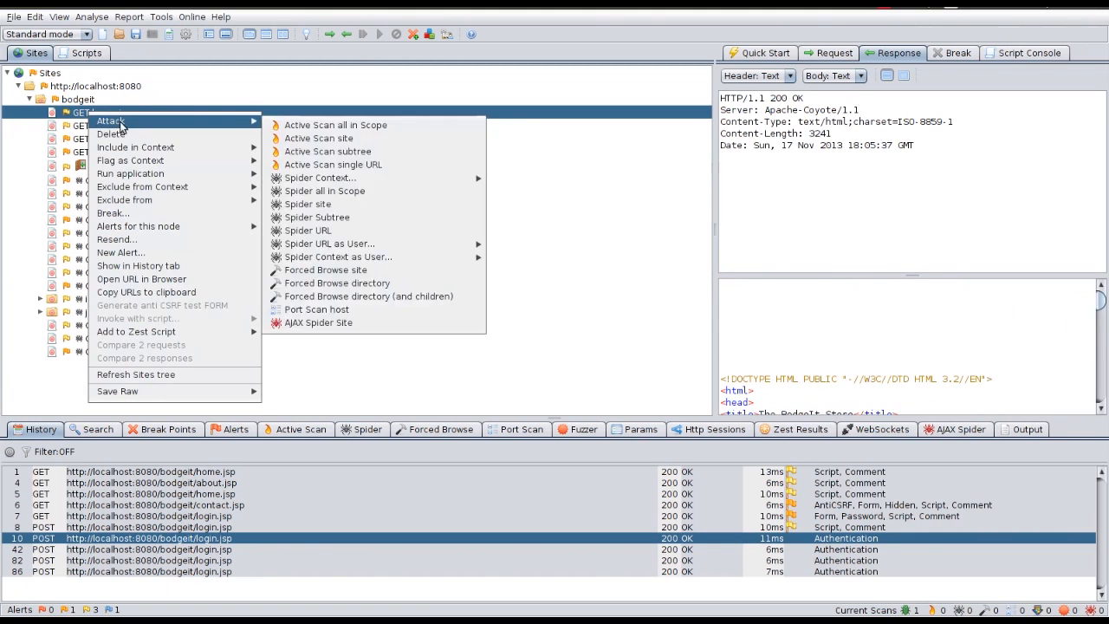
{"action": "mouse_move", "coordinate": [207, 120]}
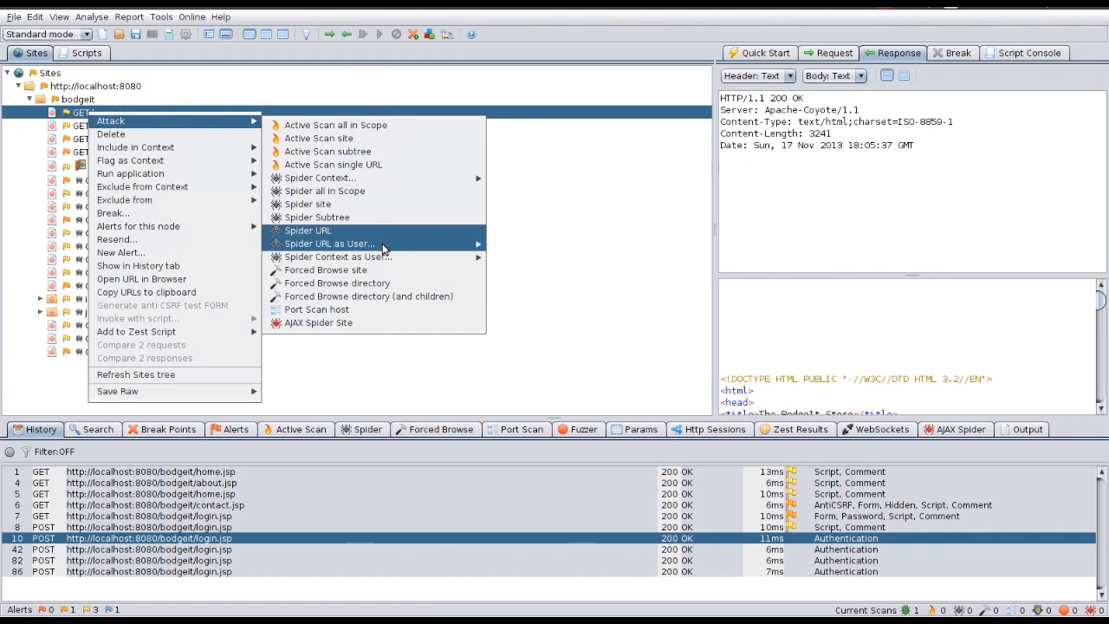
{"action": "mouse_move", "coordinate": [391, 260]}
{"action": "mouse_move", "coordinate": [424, 244]}
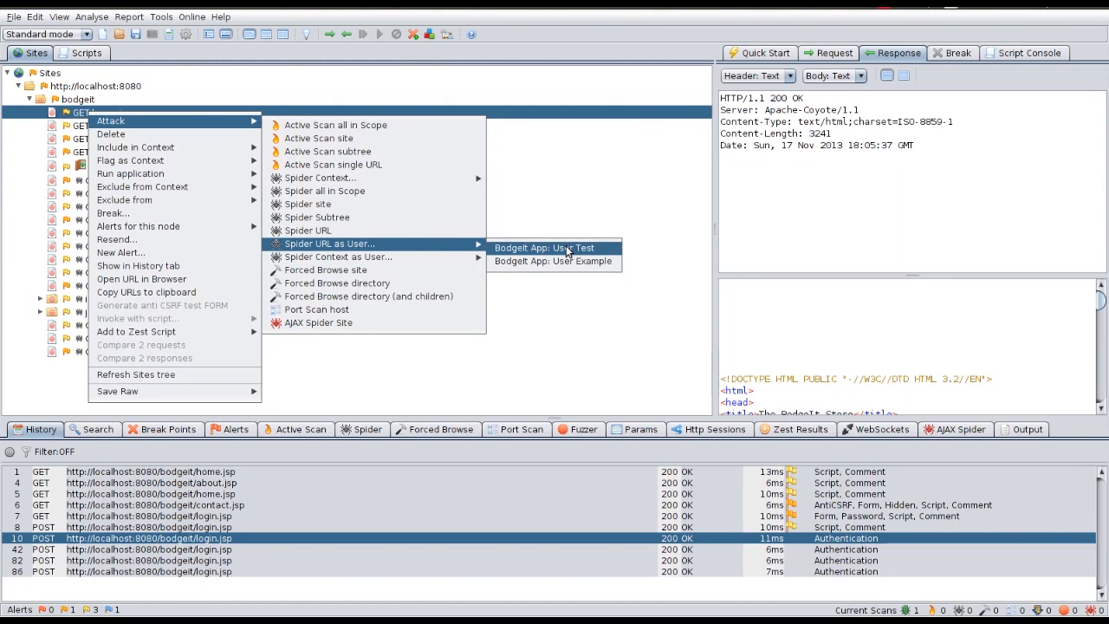
{"action": "left_click", "coordinate": [544, 247]}
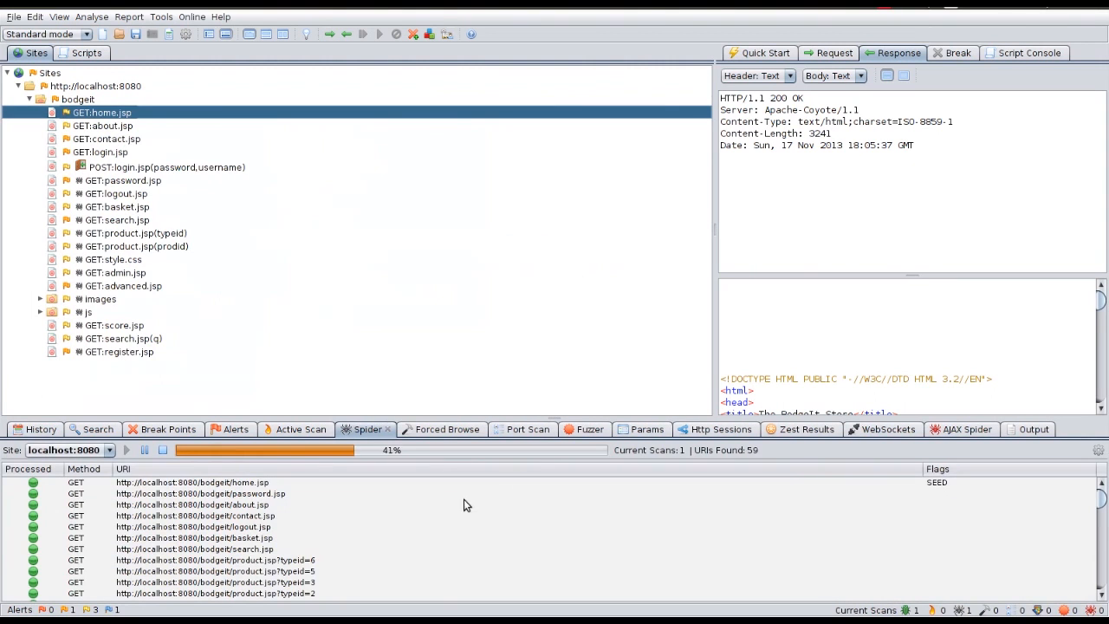
Step: Check the basket.jsp, search.jsp and product.jsp responses, highlighting the logged-in user line
{"action": "left_click", "coordinate": [139, 209]}
{"action": "scroll", "coordinate": [873, 381], "scroll_direction": "down", "scroll_amount": 3}
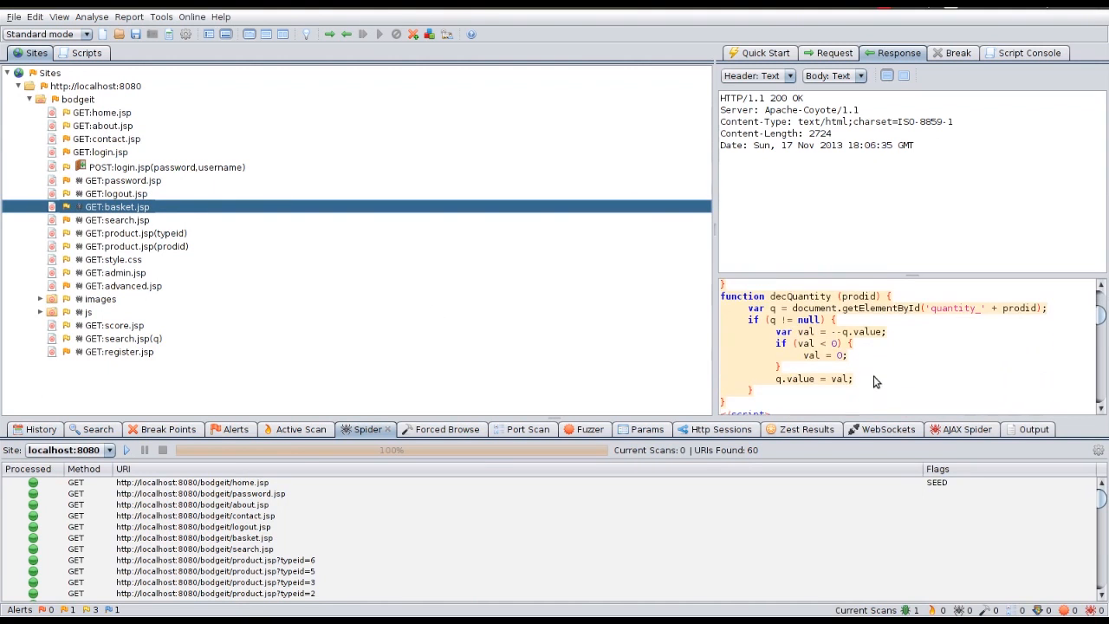
{"action": "left_click", "coordinate": [128, 222]}
{"action": "scroll", "coordinate": [845, 338], "scroll_direction": "down", "scroll_amount": 1}
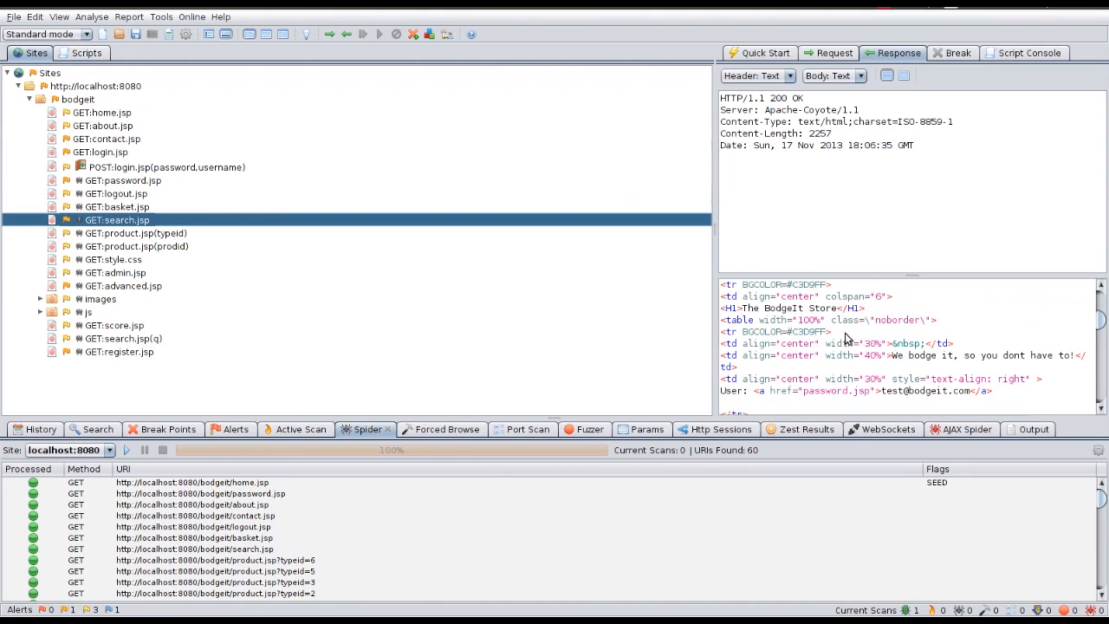
{"action": "left_click_drag", "start_coordinate": [1025, 389], "coordinate": [677, 397]}
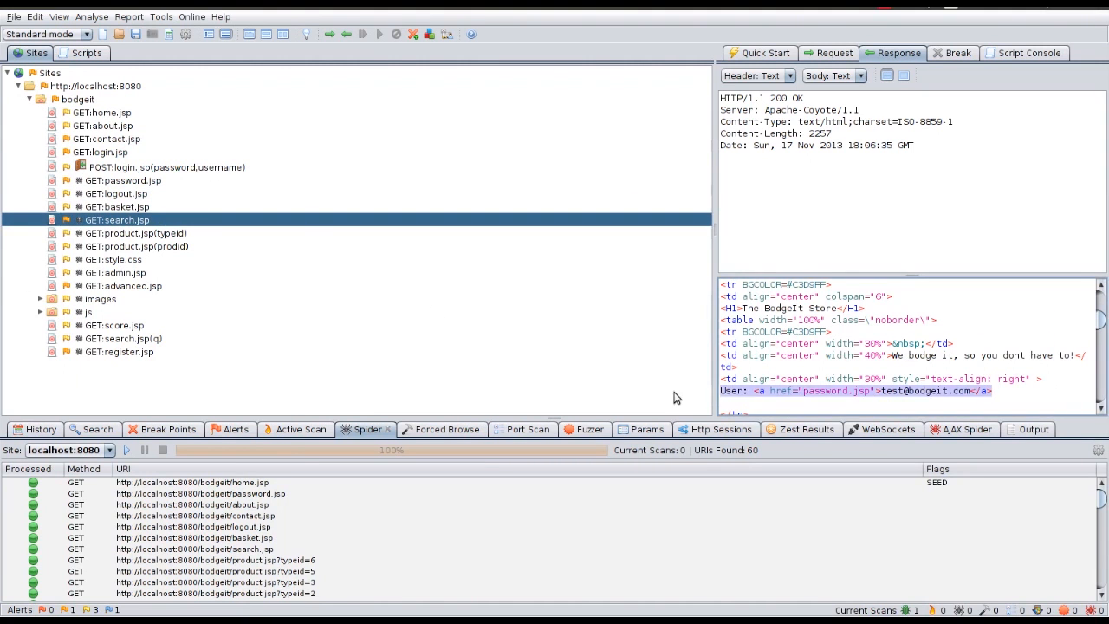
{"action": "left_click", "coordinate": [121, 247]}
{"action": "scroll", "coordinate": [879, 381], "scroll_direction": "down", "scroll_amount": 3}
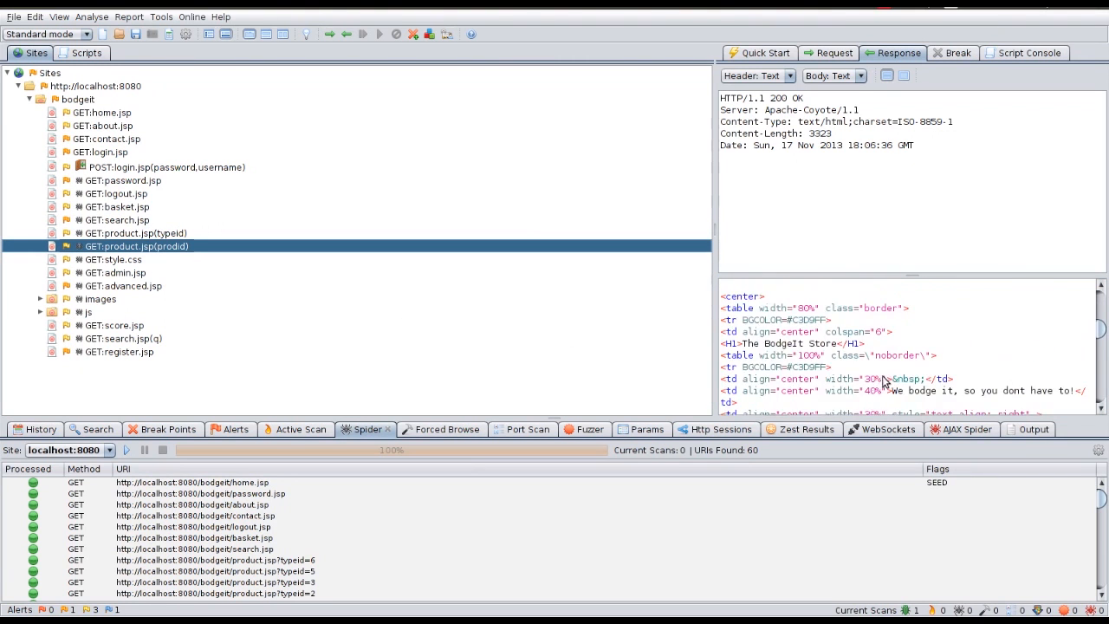
{"action": "scroll", "coordinate": [880, 381], "scroll_direction": "down", "scroll_amount": 2}
{"action": "left_click_drag", "start_coordinate": [1006, 329], "coordinate": [719, 321]}
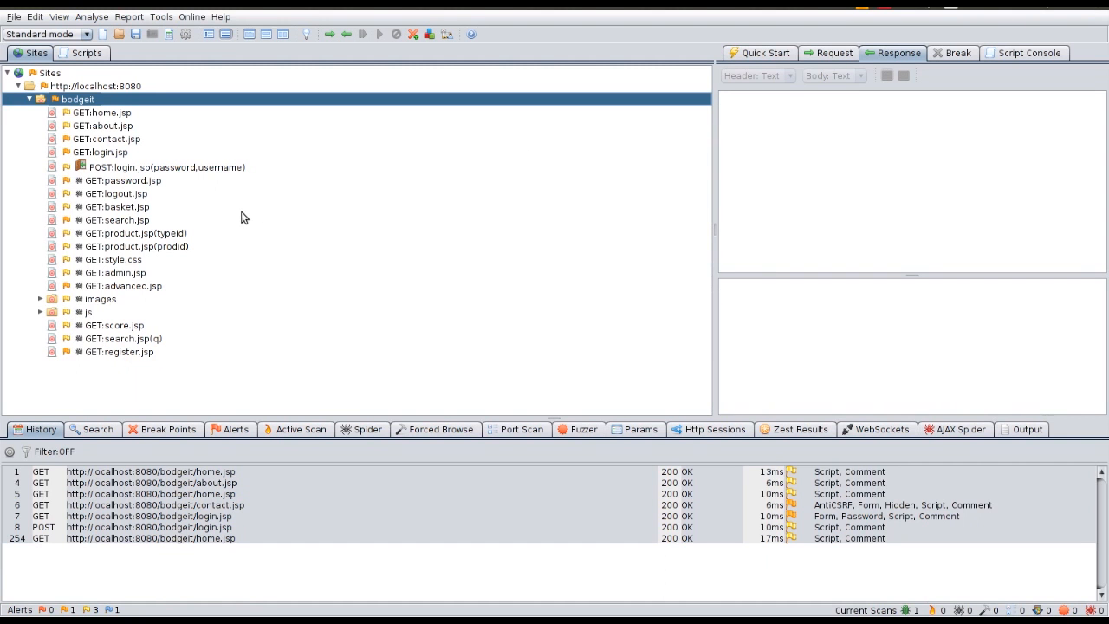
{"action": "right_click", "coordinate": [80, 102]}
{"action": "mouse_move", "coordinate": [119, 114]}
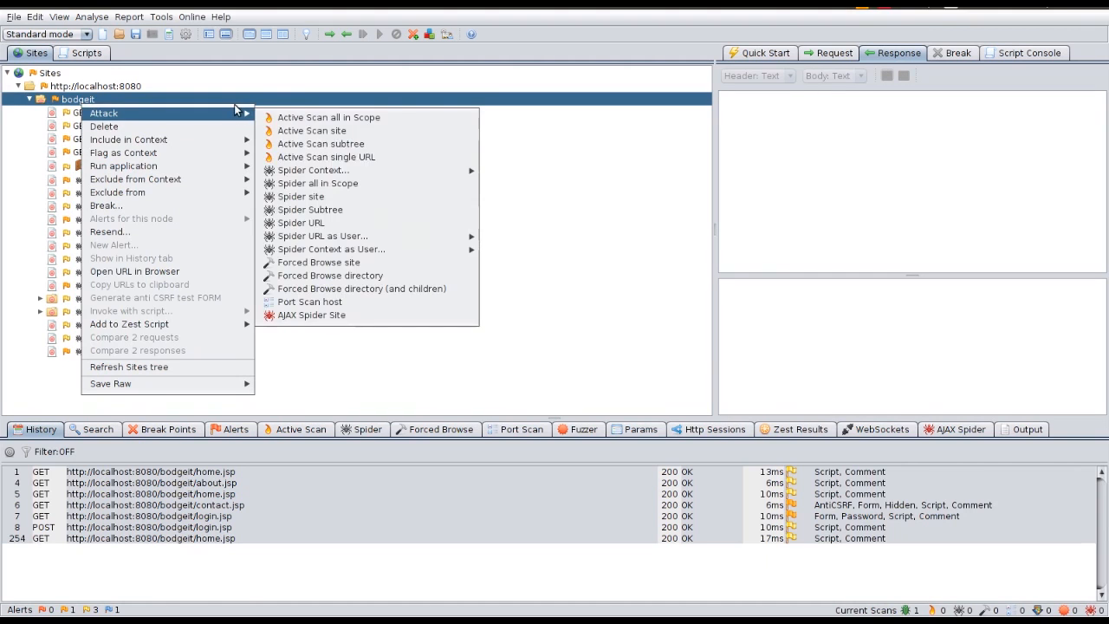
{"action": "mouse_move", "coordinate": [345, 241]}
{"action": "left_click", "coordinate": [629, 184]}
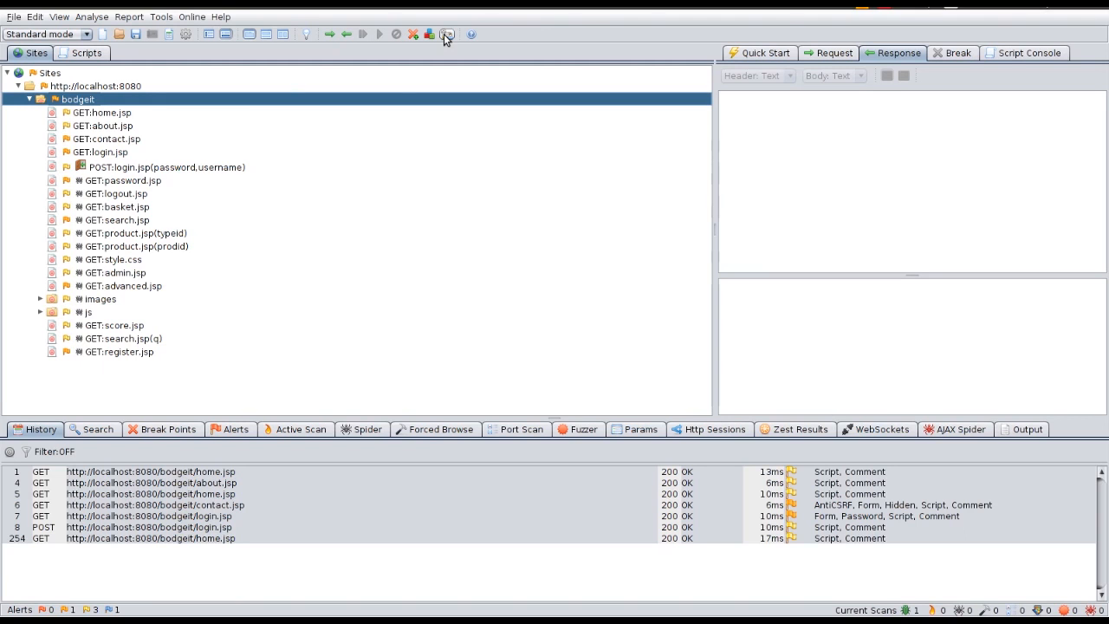
Step: Set User Test as context 1's forced user in Session Properties and turn on Forced User Mode
{"action": "left_click", "coordinate": [165, 36]}
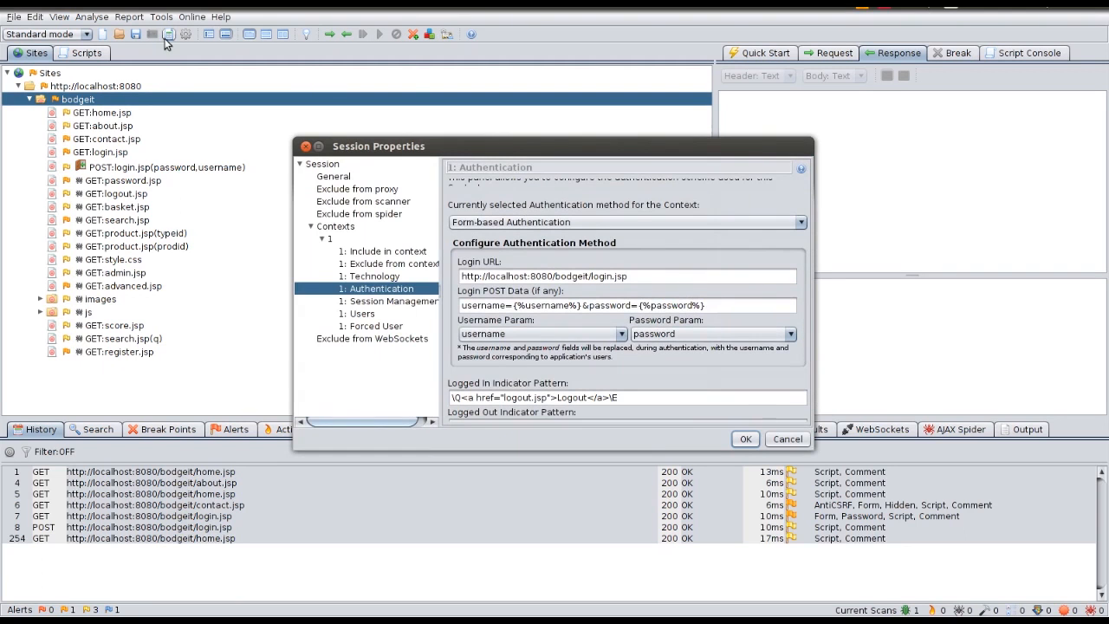
{"action": "left_click", "coordinate": [368, 328]}
{"action": "left_click", "coordinate": [584, 212]}
{"action": "left_click", "coordinate": [585, 212]}
{"action": "left_click", "coordinate": [585, 213]}
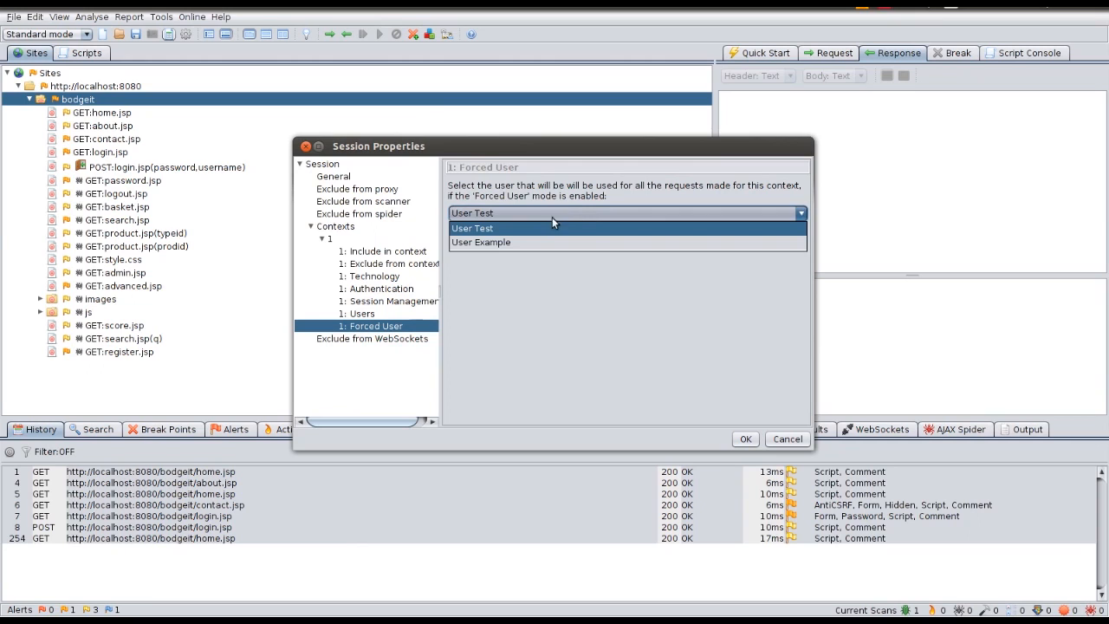
{"action": "left_click", "coordinate": [553, 216]}
{"action": "left_click", "coordinate": [745, 440]}
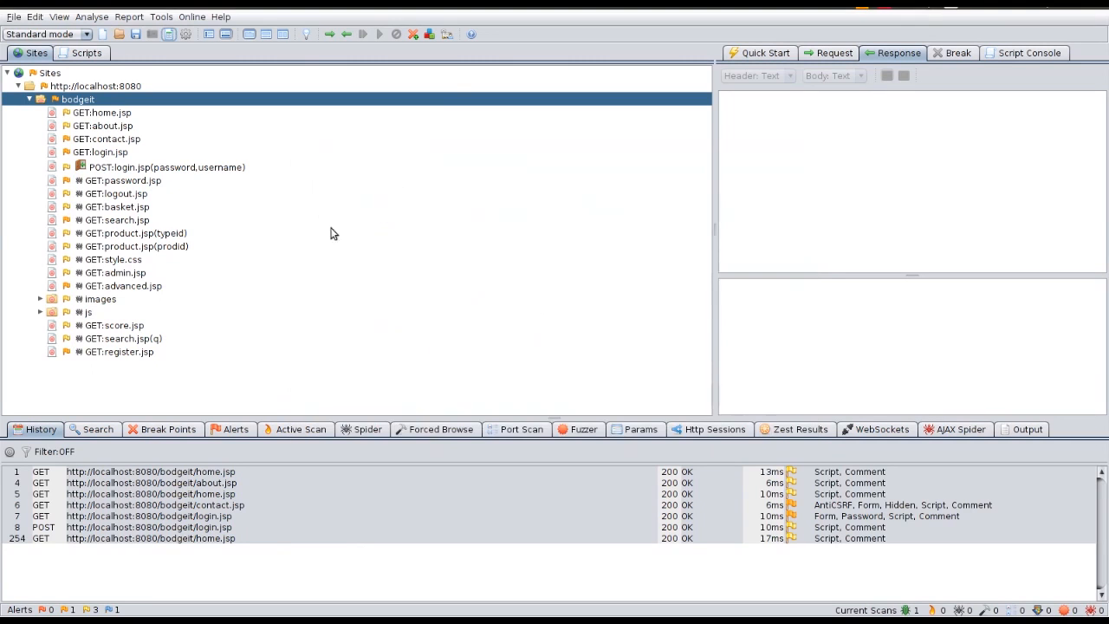
{"action": "left_click", "coordinate": [445, 36]}
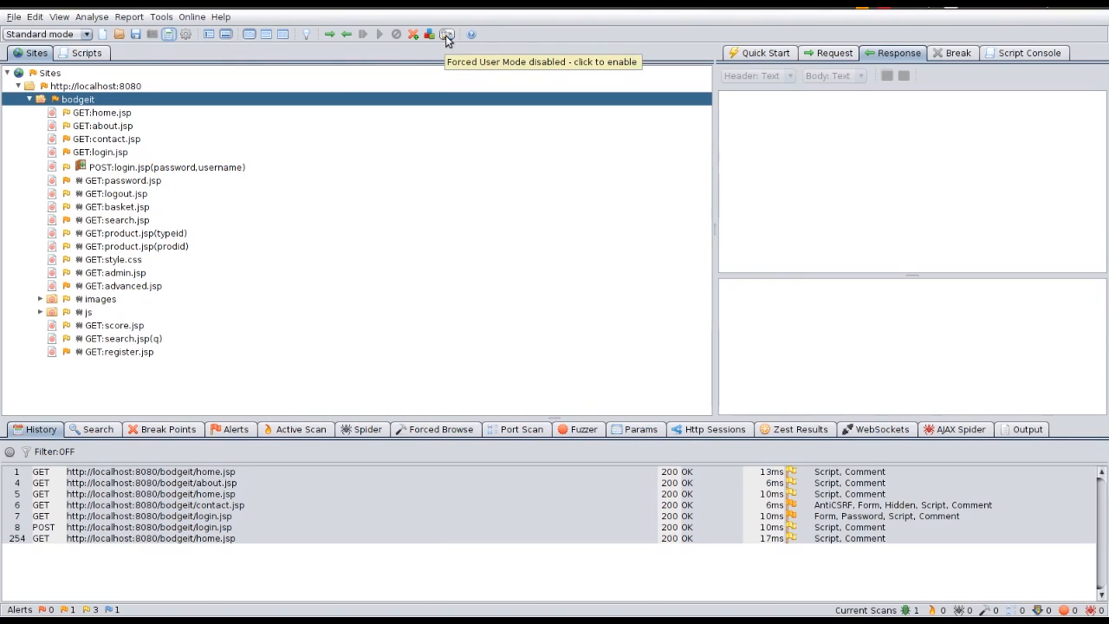
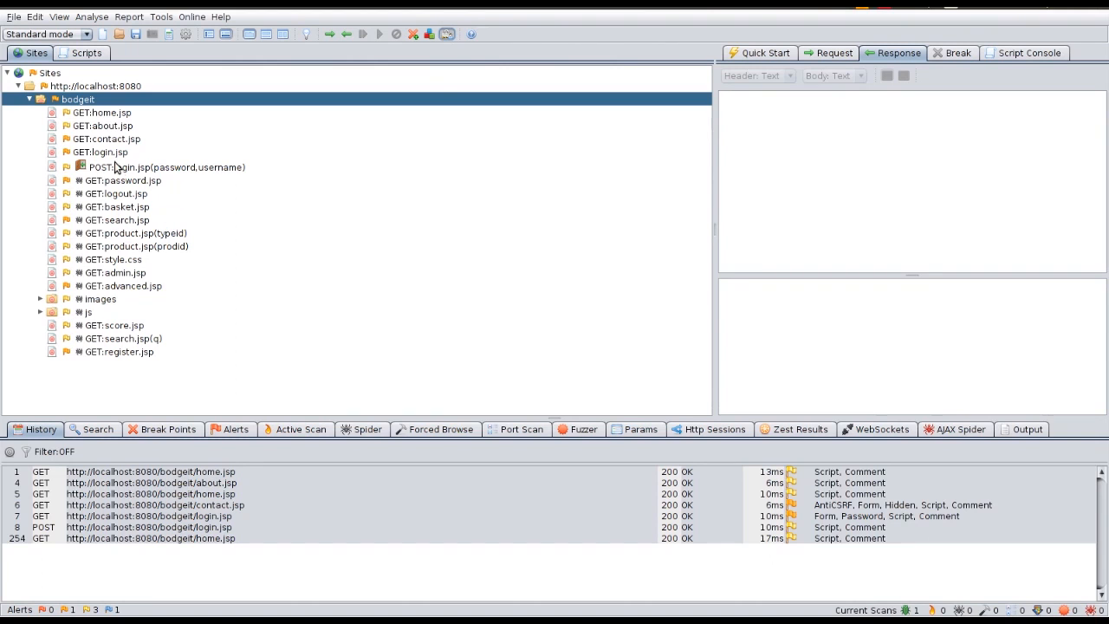
Step: Open GET:about.jsp in the Resend dialog and delete its session Cookie header line
{"action": "right_click", "coordinate": [109, 127]}
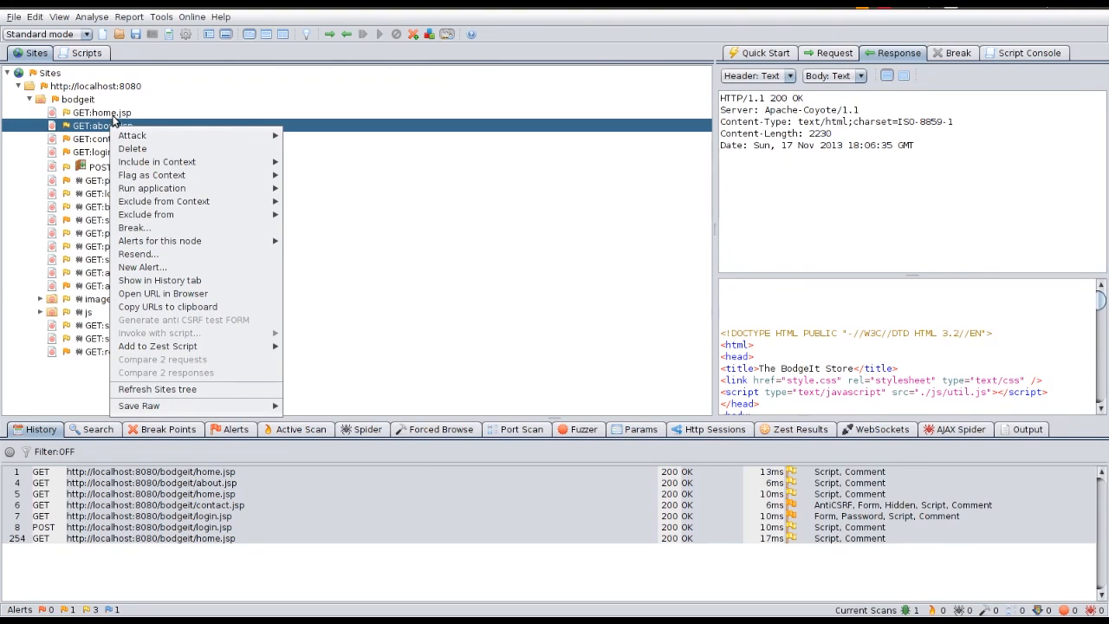
{"action": "left_click", "coordinate": [156, 254]}
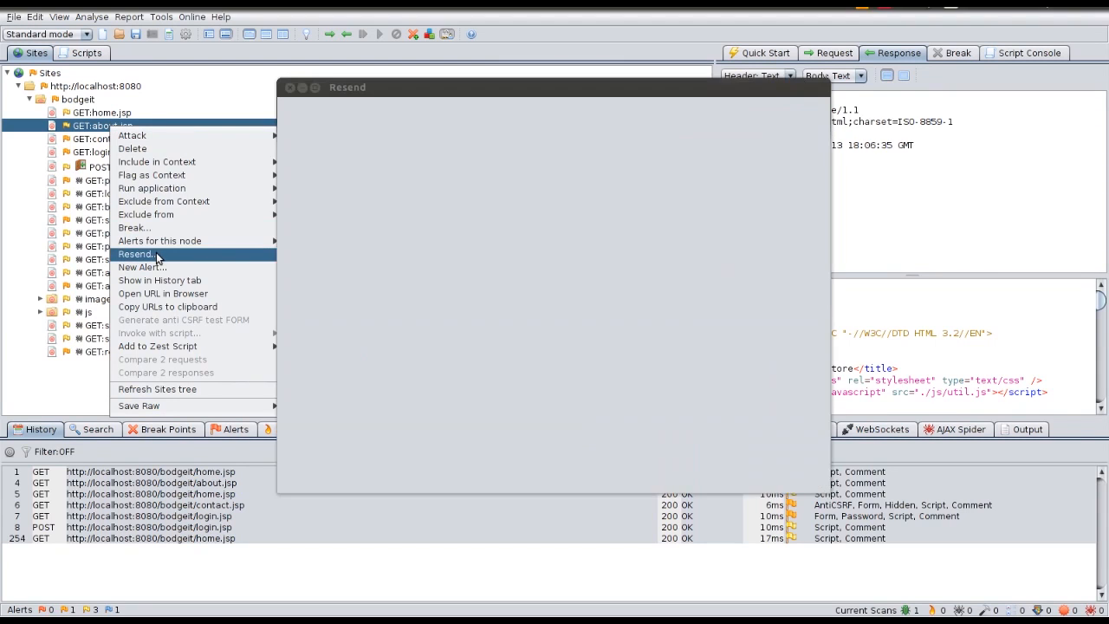
{"action": "left_click_drag", "start_coordinate": [566, 235], "coordinate": [244, 237]}
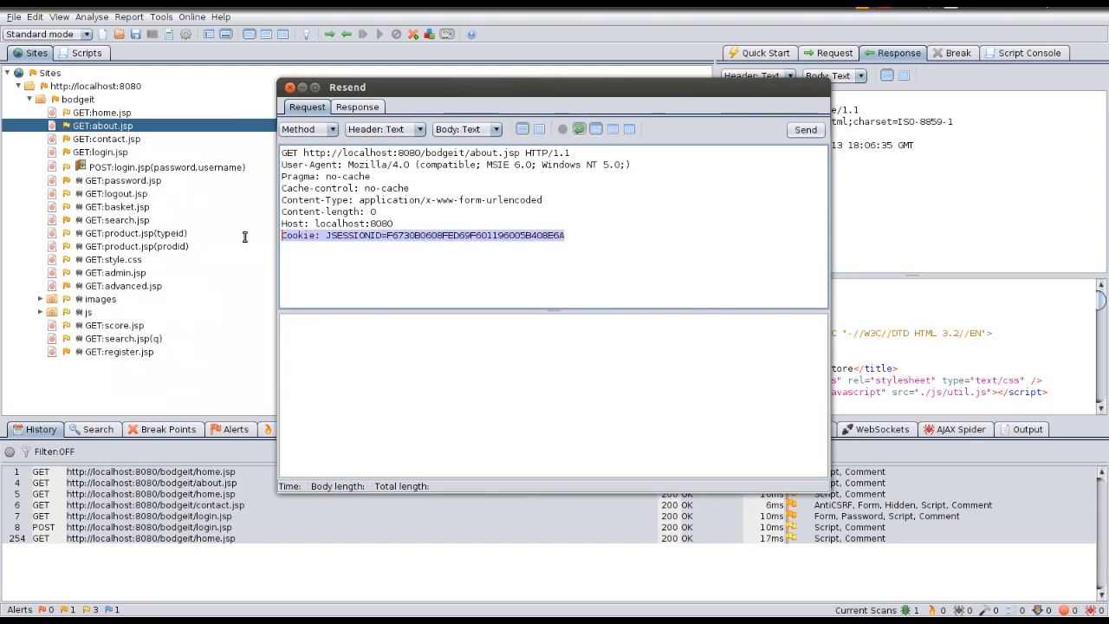
{"action": "key", "text": "Delete"}
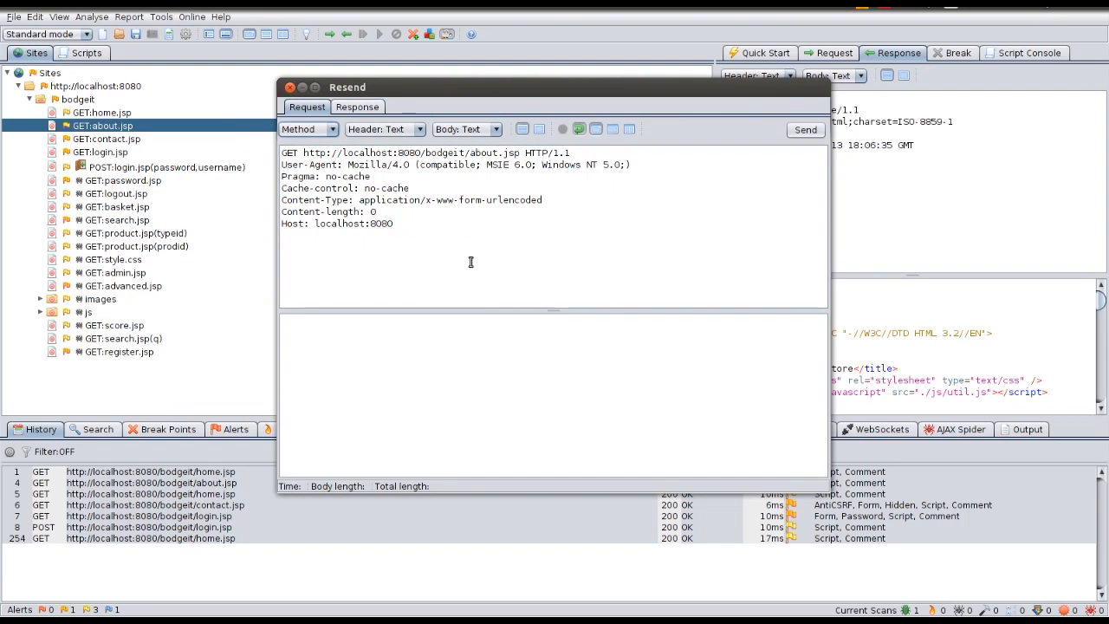
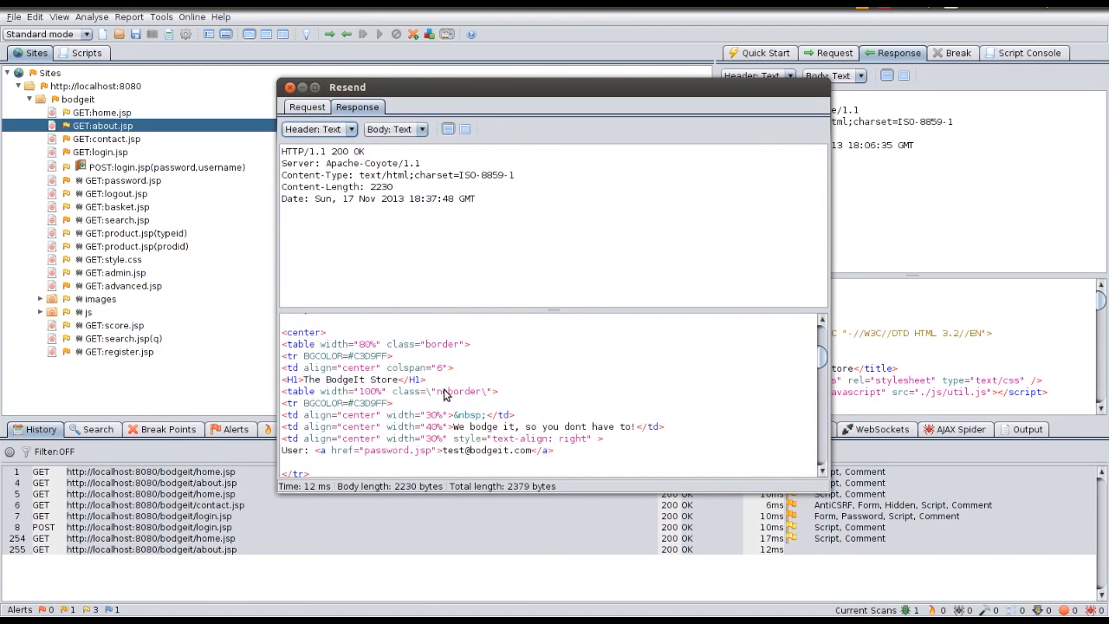
Step: Select the User line linking to password.jsp in the cookieless about.jsp response body
{"action": "left_click_drag", "start_coordinate": [589, 416], "coordinate": [285, 415]}
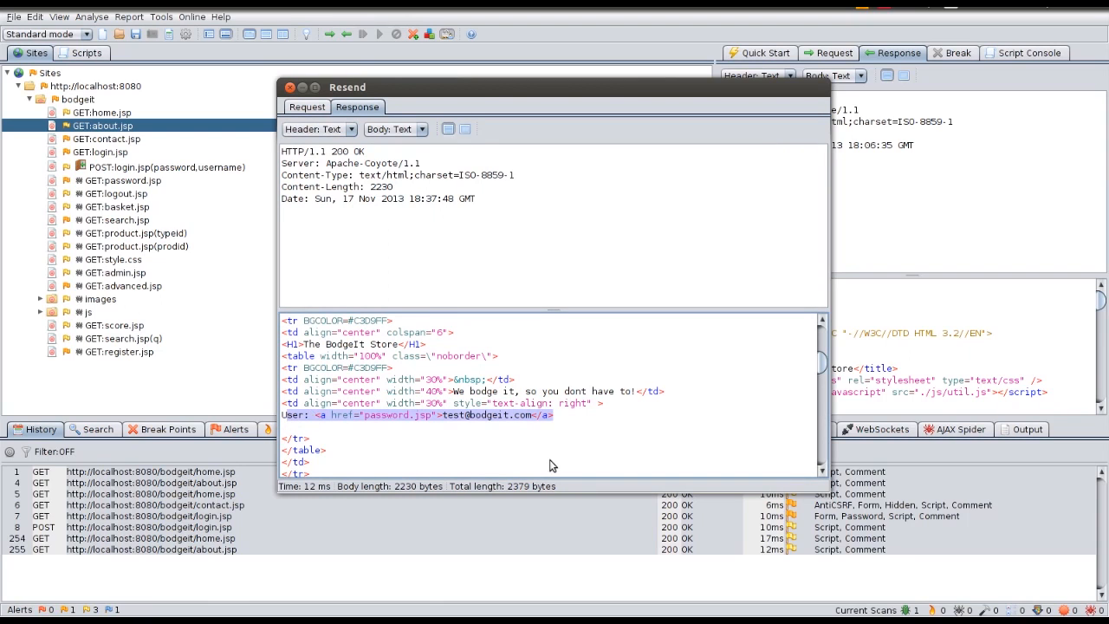